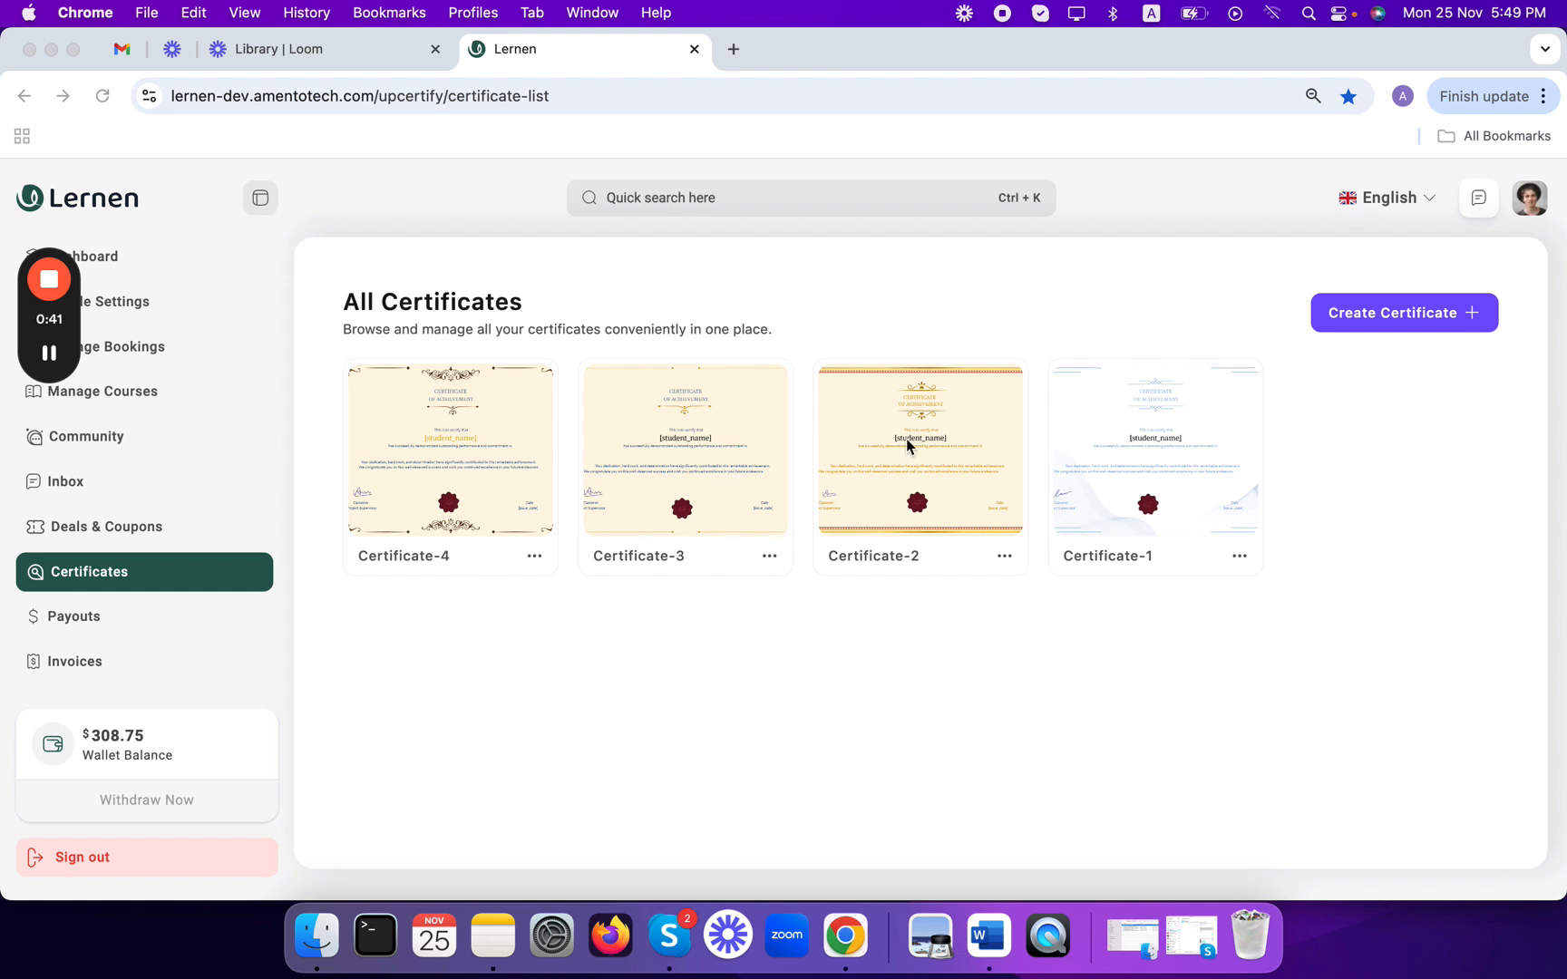
Step: Use Certificate-4 as the template for a new certificate and look over its layout
{"action": "left_click", "coordinate": [514, 516]}
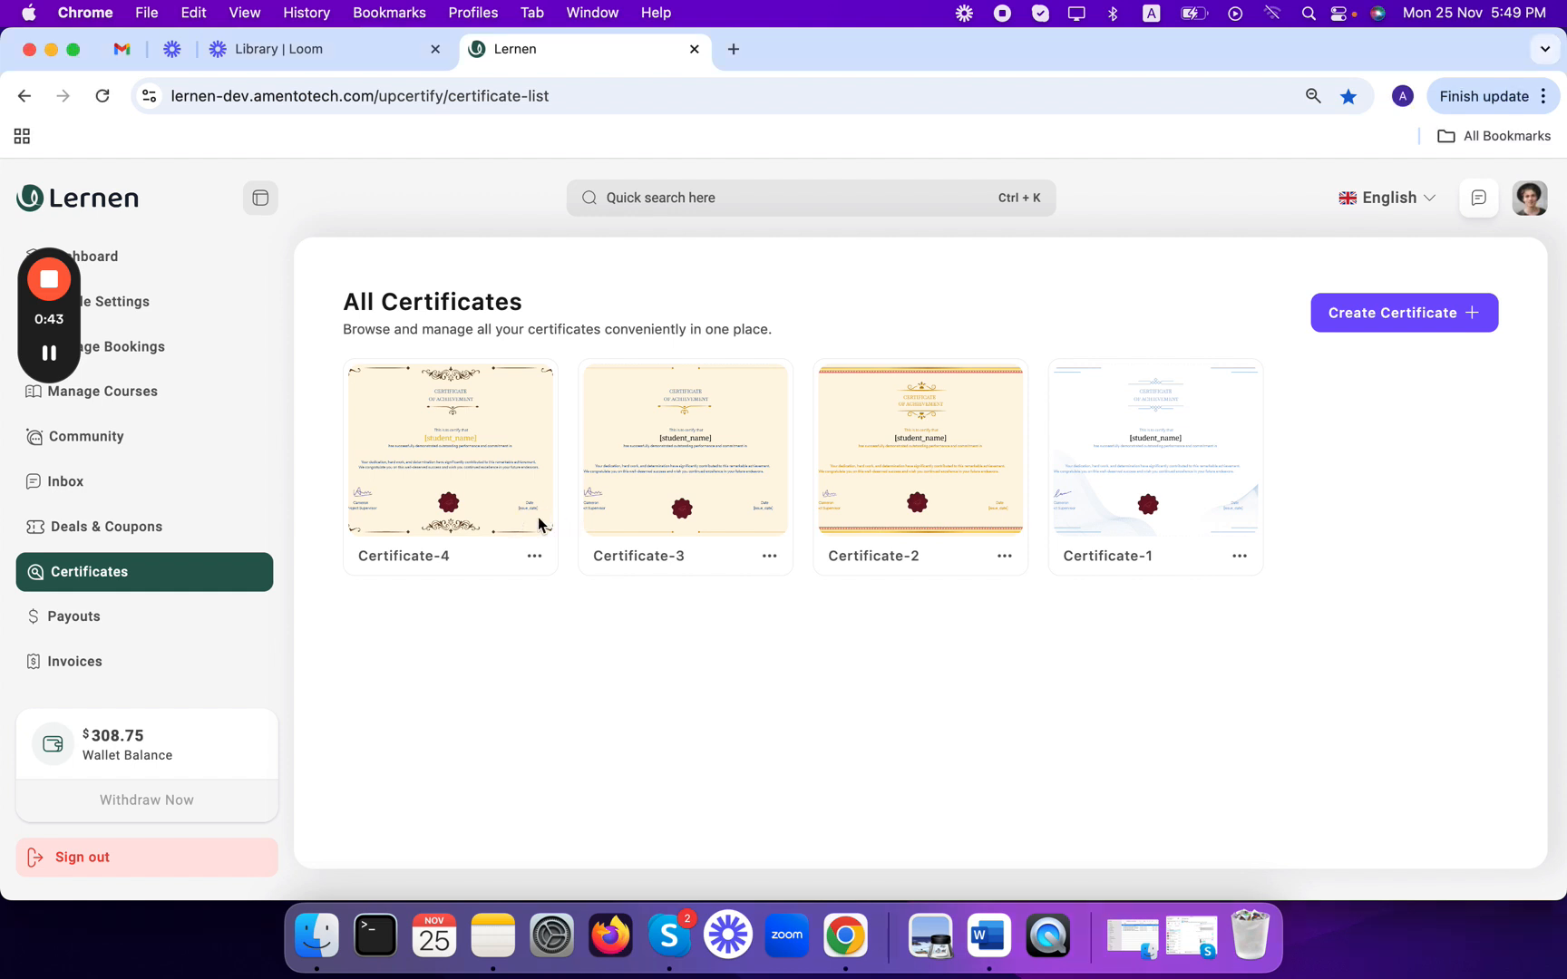
{"action": "left_click", "coordinate": [534, 557]}
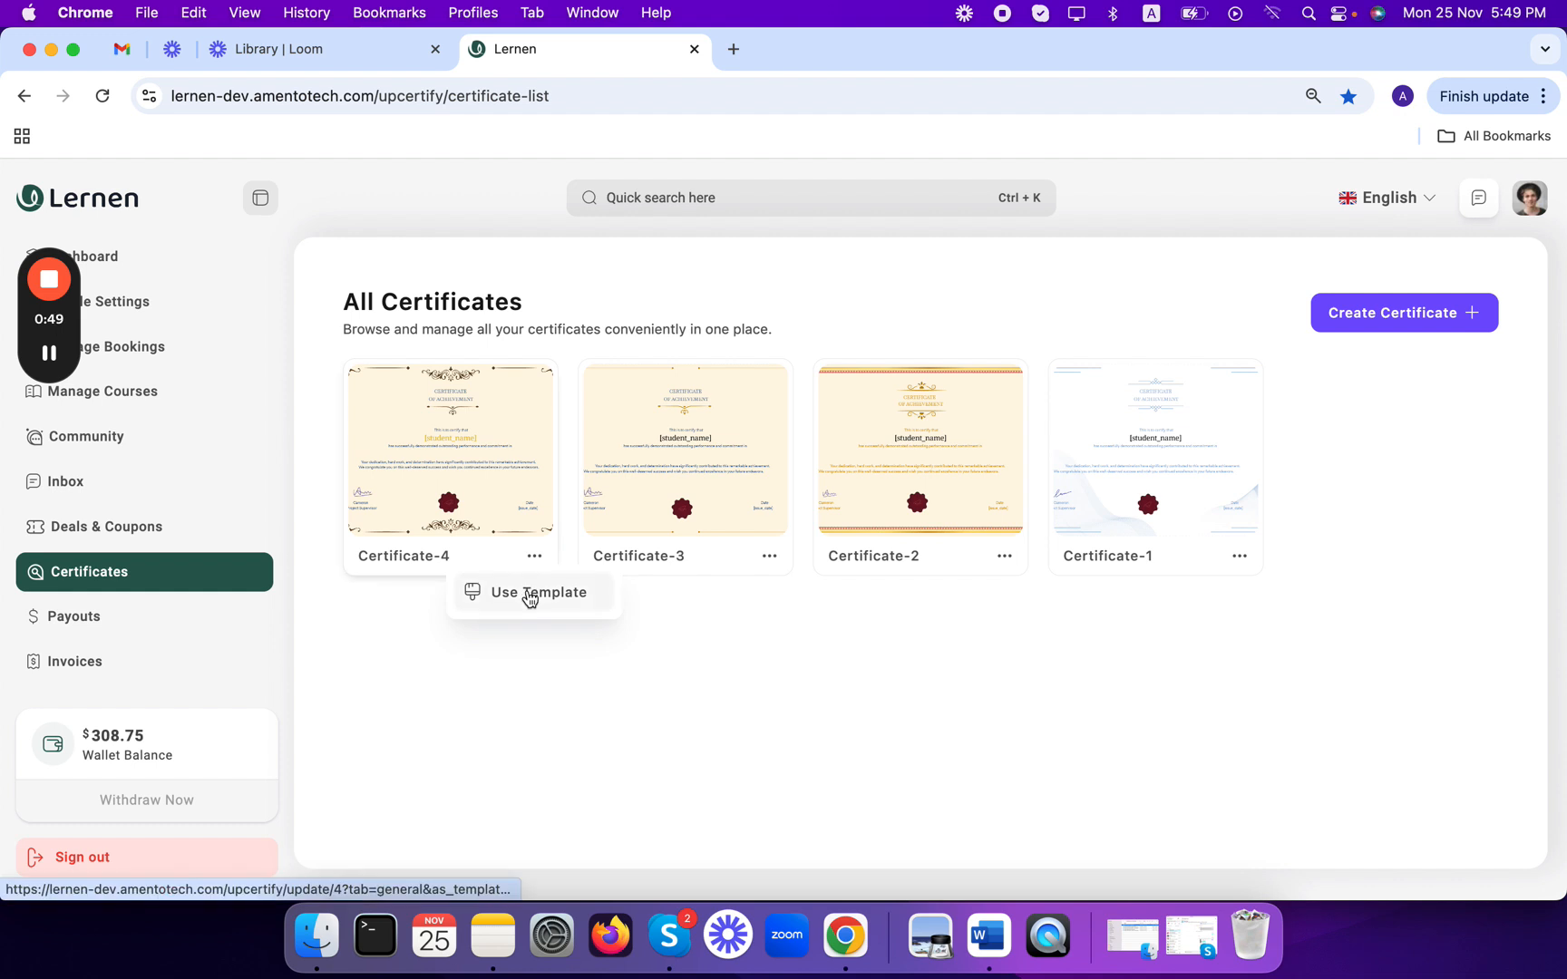
{"action": "left_click", "coordinate": [531, 596]}
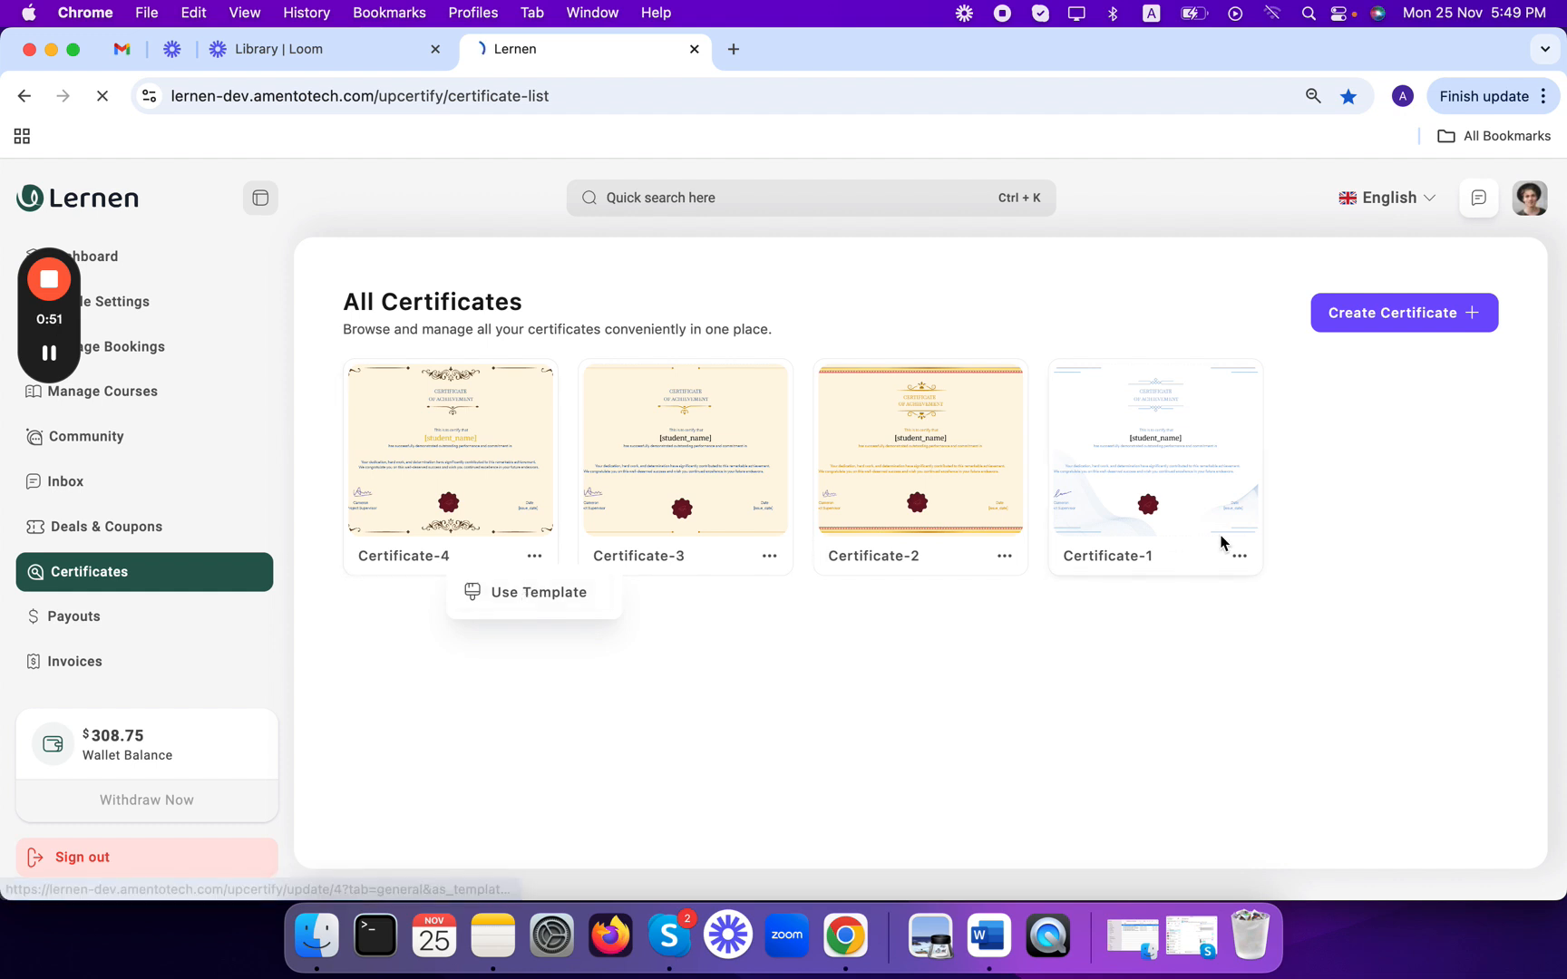
{"action": "scroll", "coordinate": [1123, 517], "scroll_direction": "down", "scroll_amount": 3}
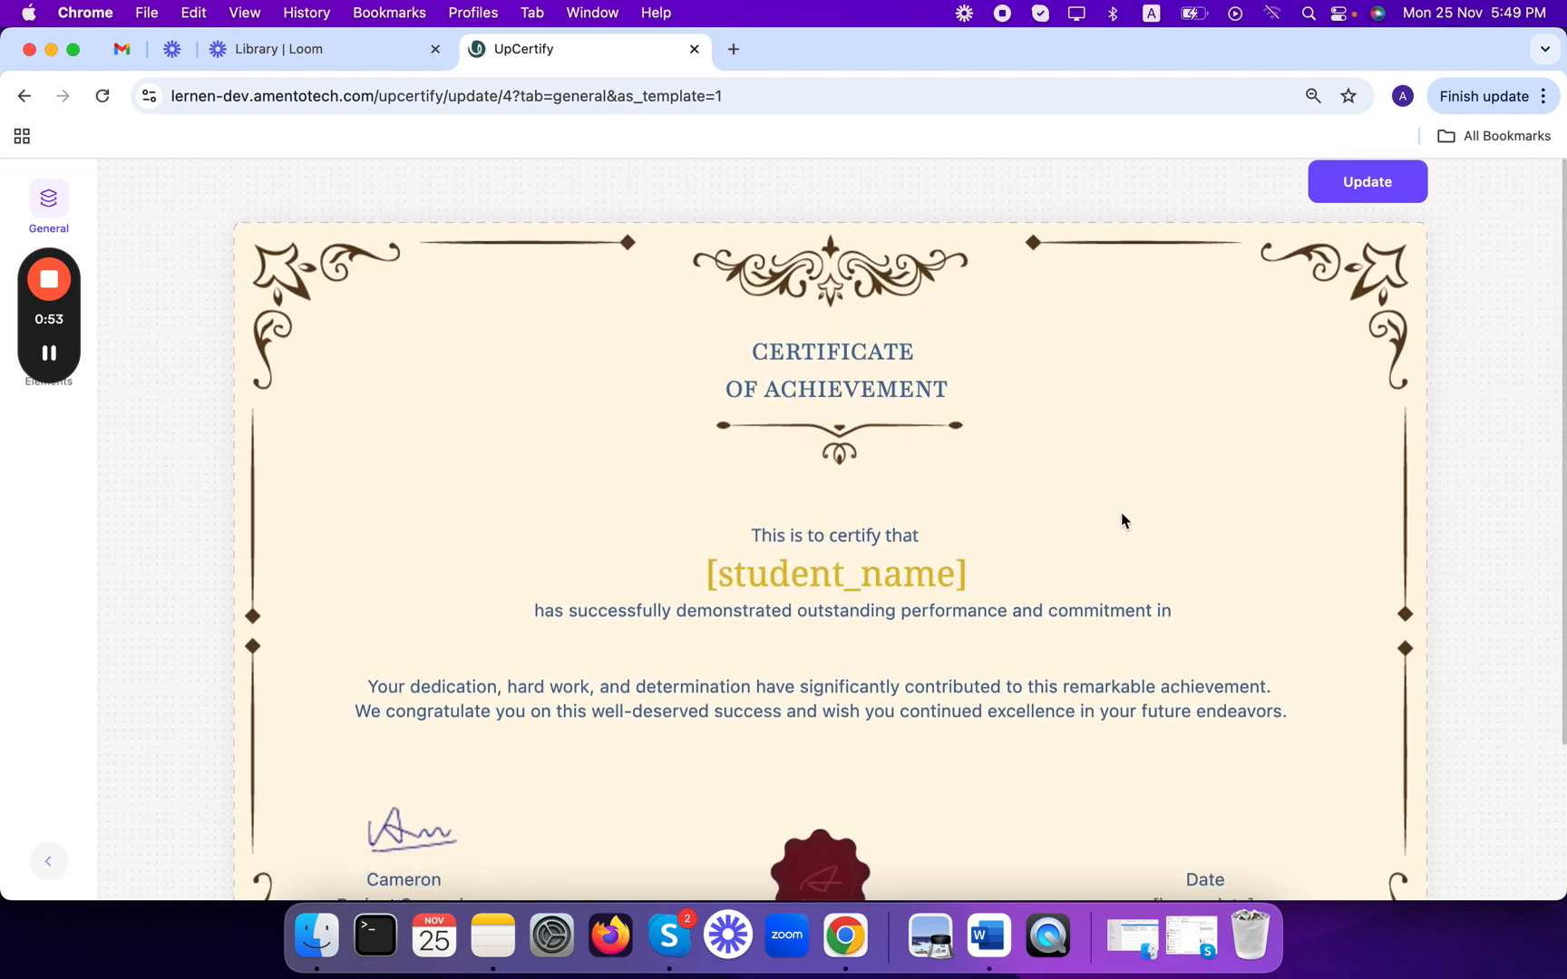
{"action": "scroll", "coordinate": [1121, 516], "scroll_direction": "up", "scroll_amount": 1}
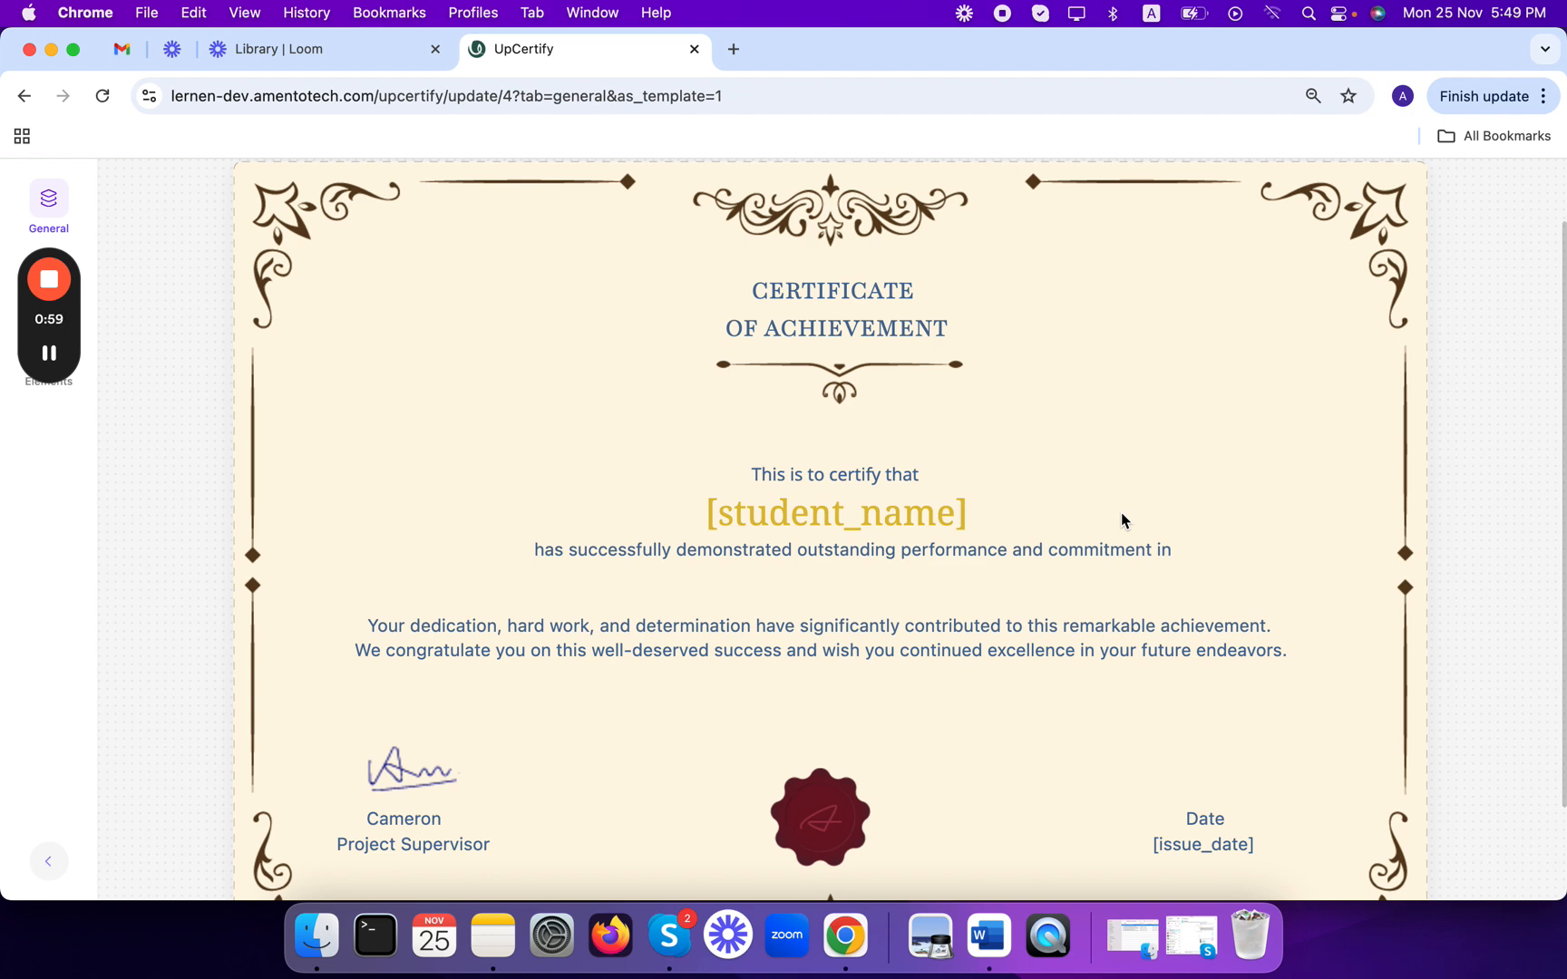
{"action": "scroll", "coordinate": [982, 490], "scroll_direction": "up", "scroll_amount": 2}
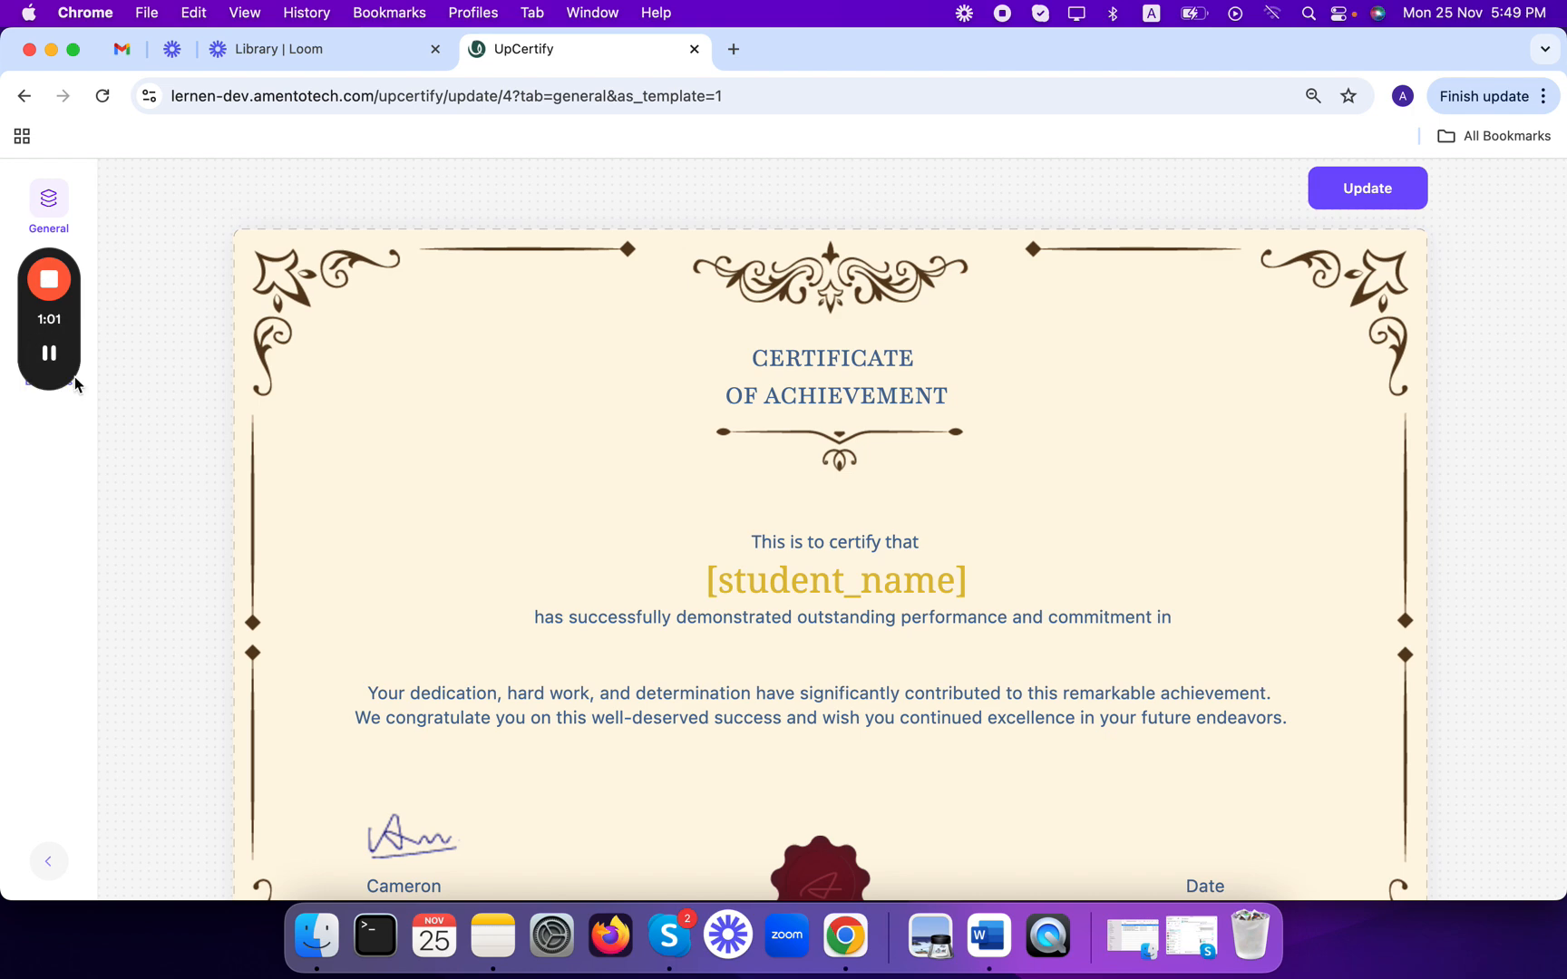
Step: Set the new certificate's title to "course completion" and save it
{"action": "left_click_drag", "start_coordinate": [77, 345], "coordinate": [87, 551]}
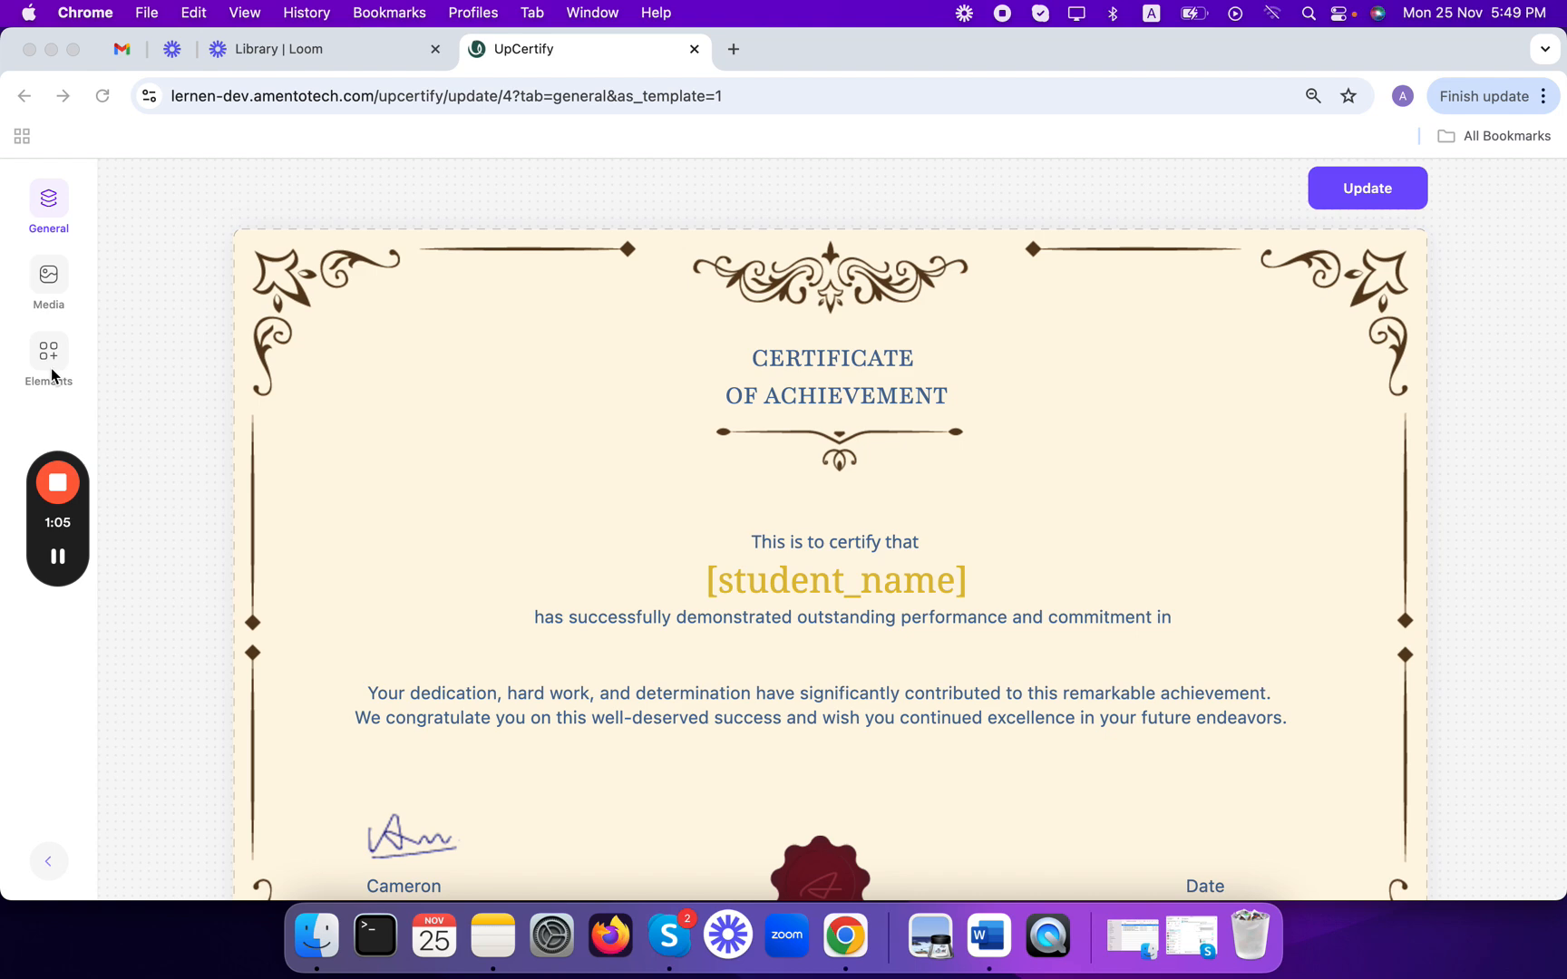
{"action": "left_click", "coordinate": [62, 208]}
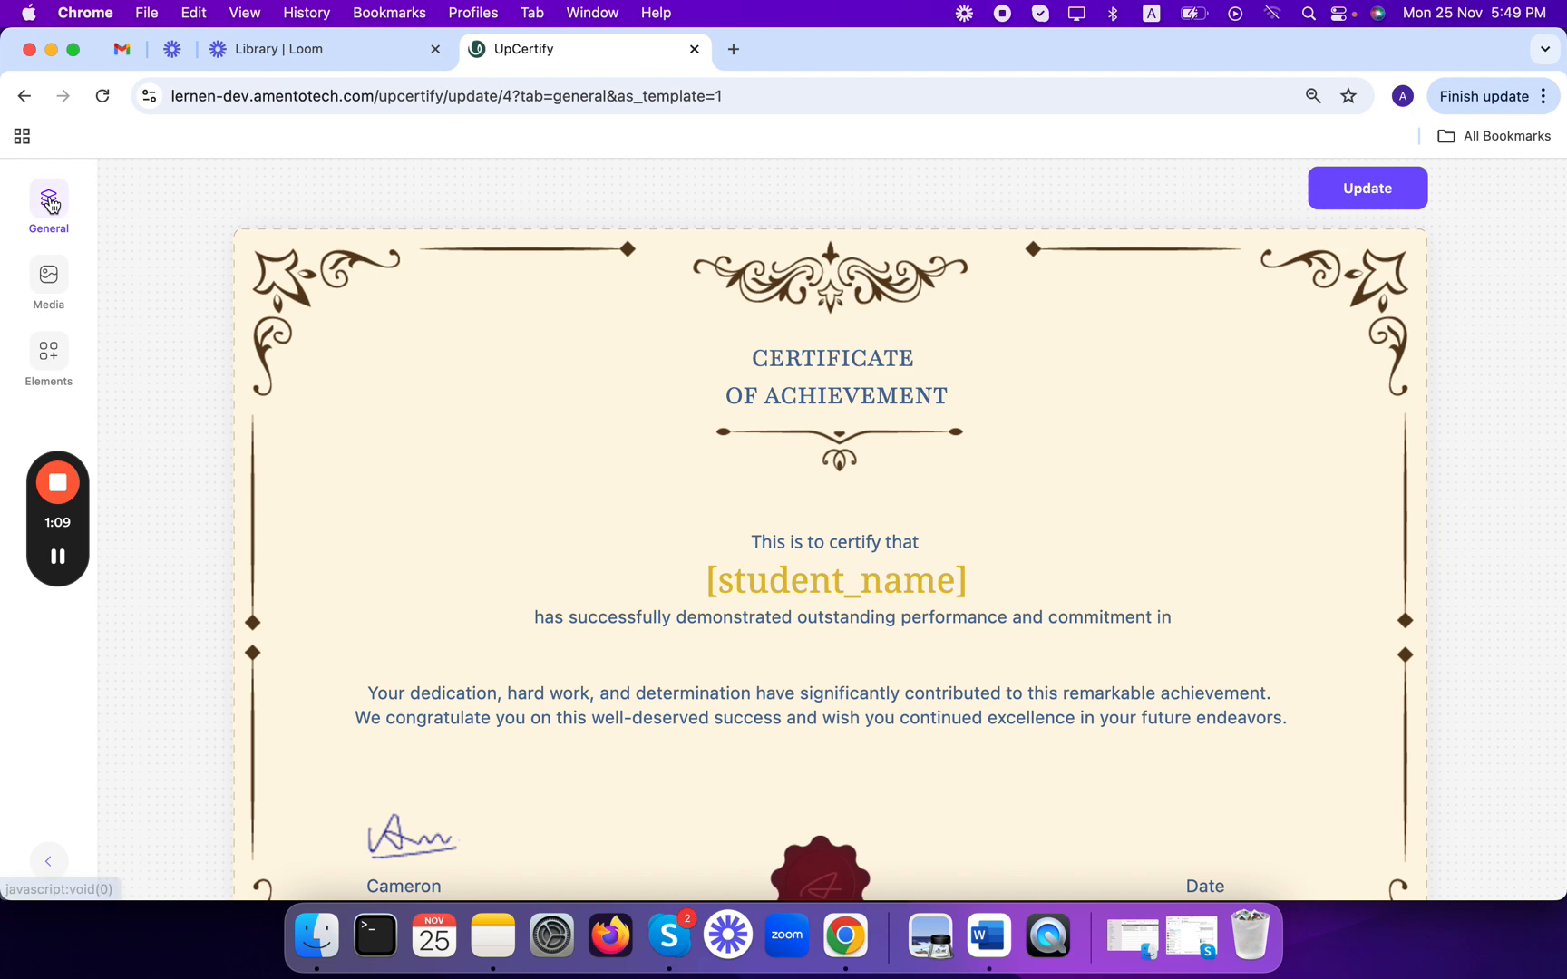
{"action": "left_click", "coordinate": [63, 203]}
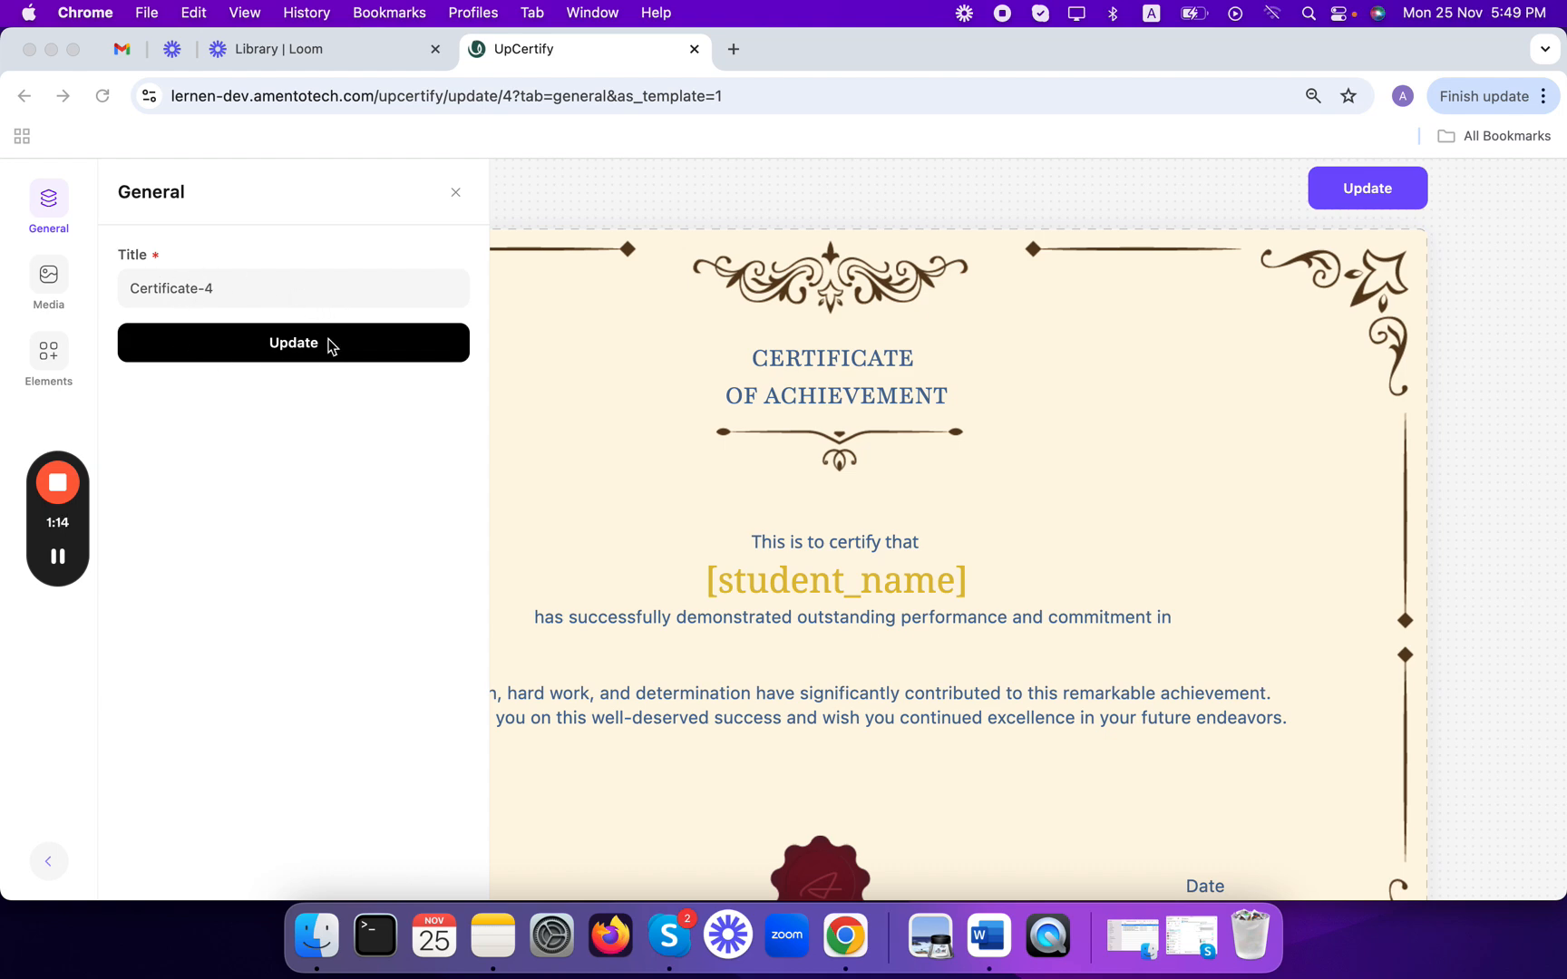
{"action": "double_click", "coordinate": [244, 286]}
{"action": "triple_click", "coordinate": [244, 286]}
{"action": "key", "text": "BackSpace"}
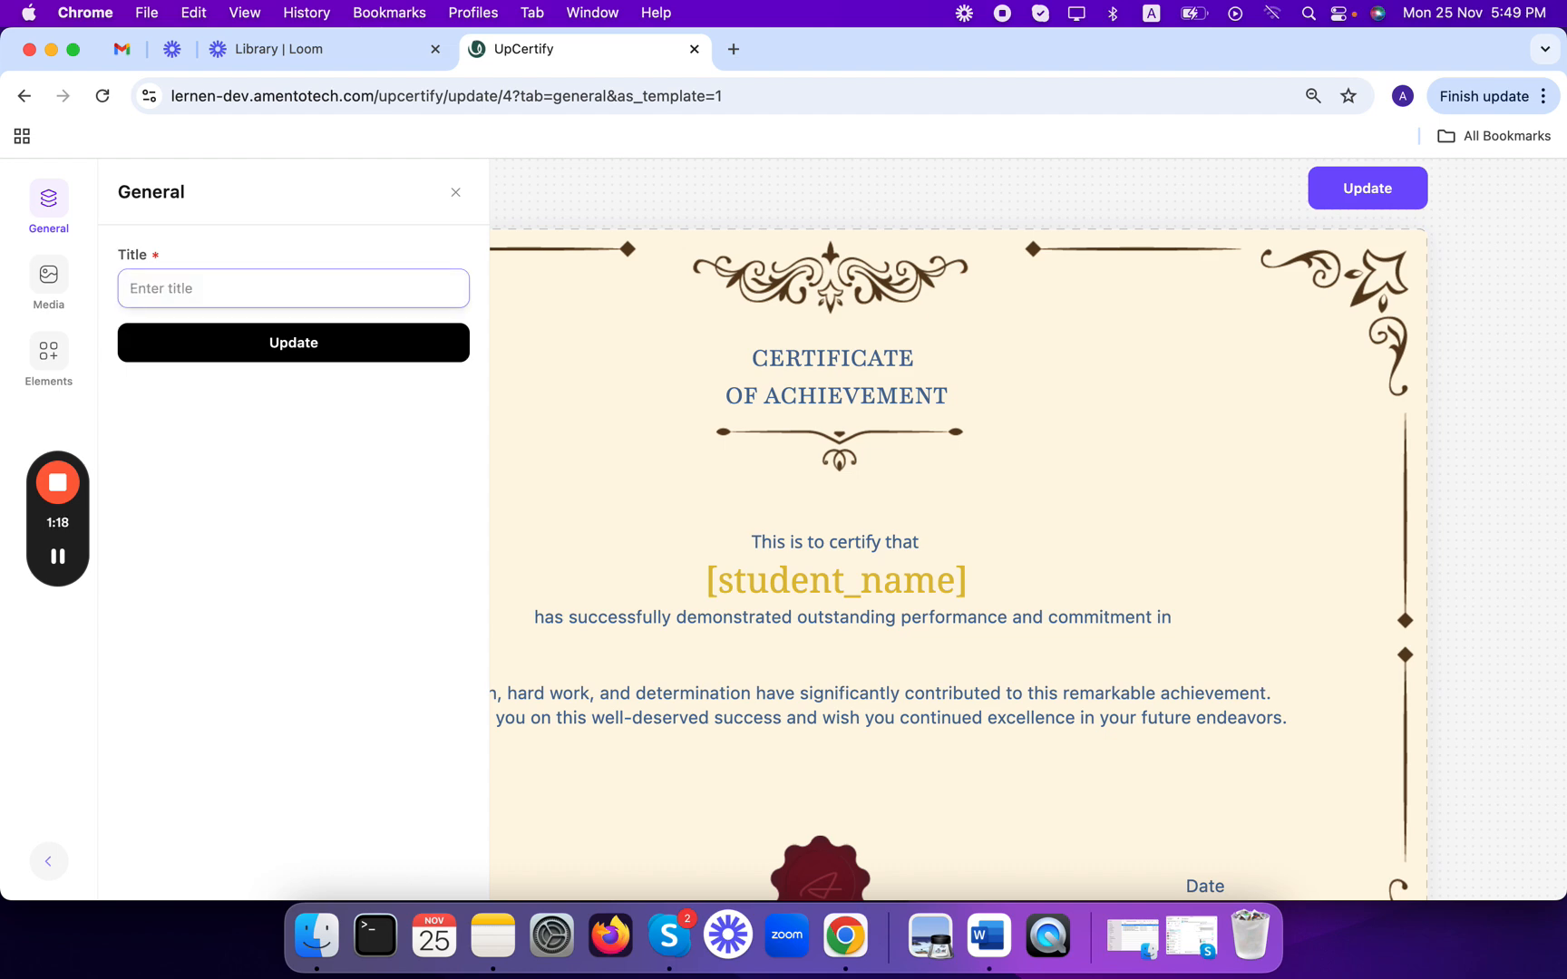
{"action": "type", "text": "course completion"}
{"action": "left_click", "coordinate": [243, 352]}
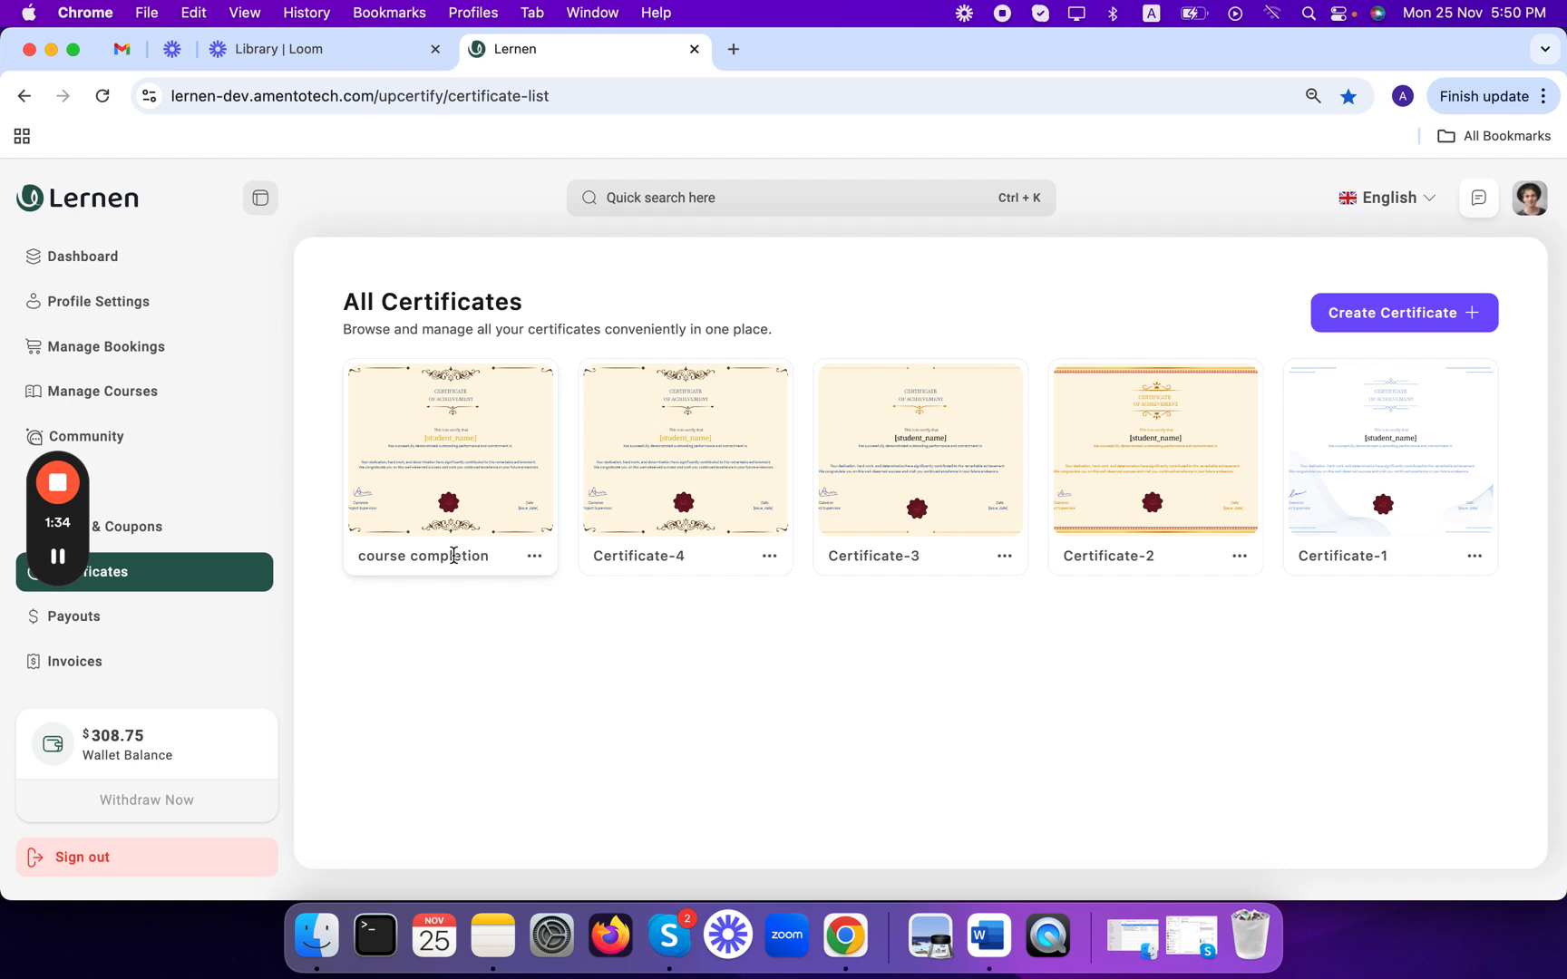
Step: Open the "course completion" certificate for editing and review the available background and attachment media
{"action": "left_click", "coordinate": [535, 558]}
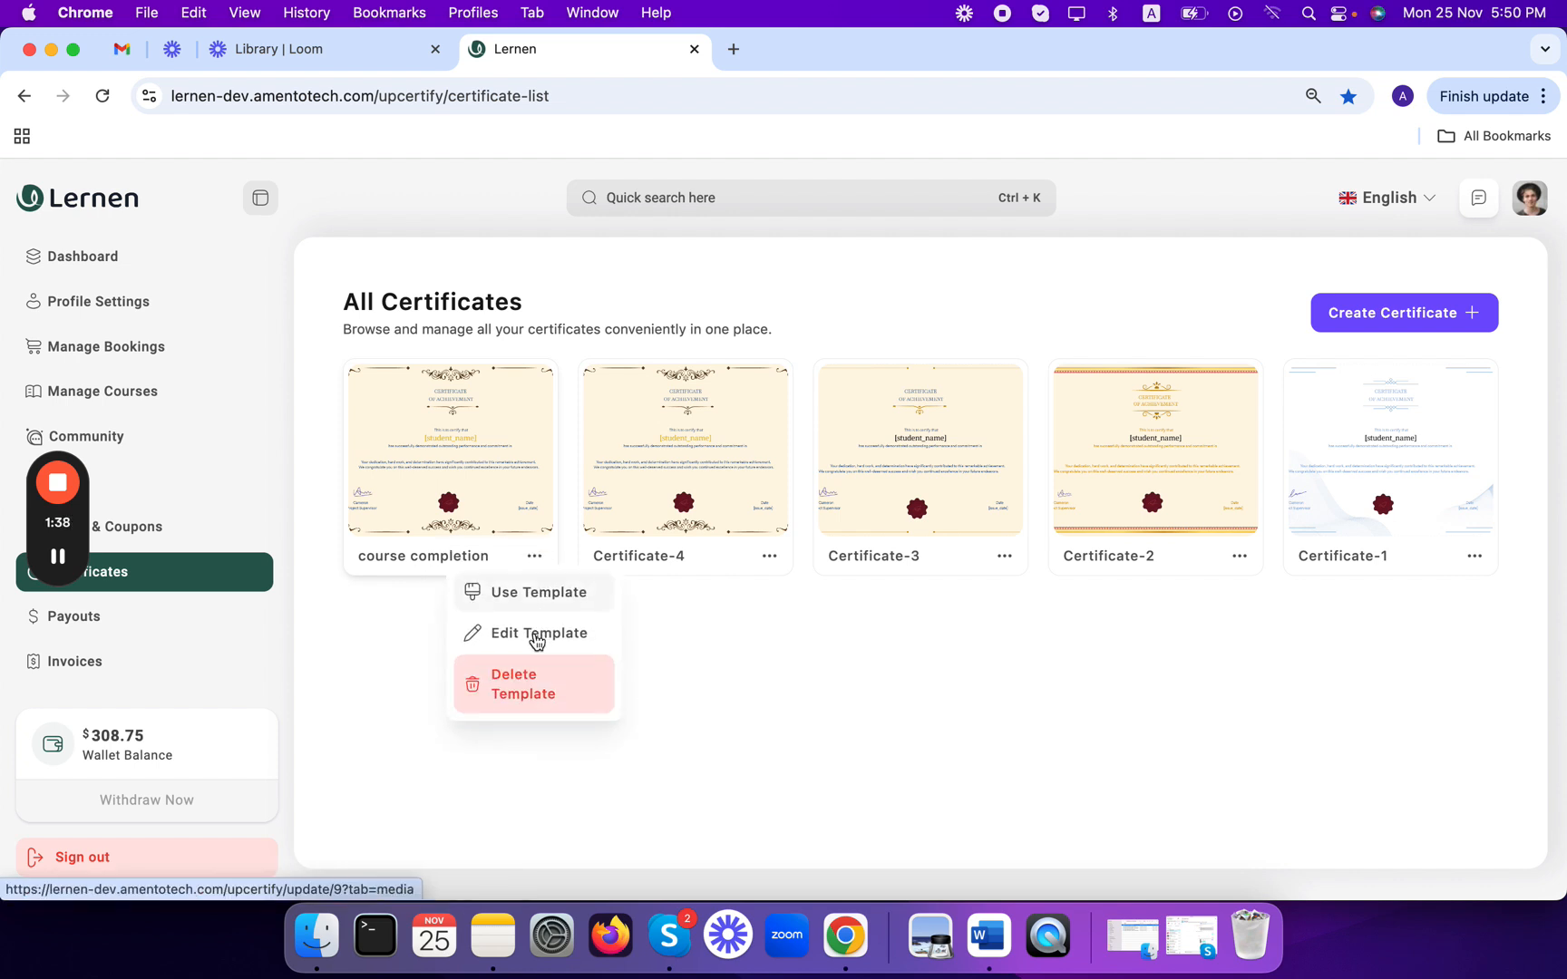
{"action": "left_click", "coordinate": [537, 636]}
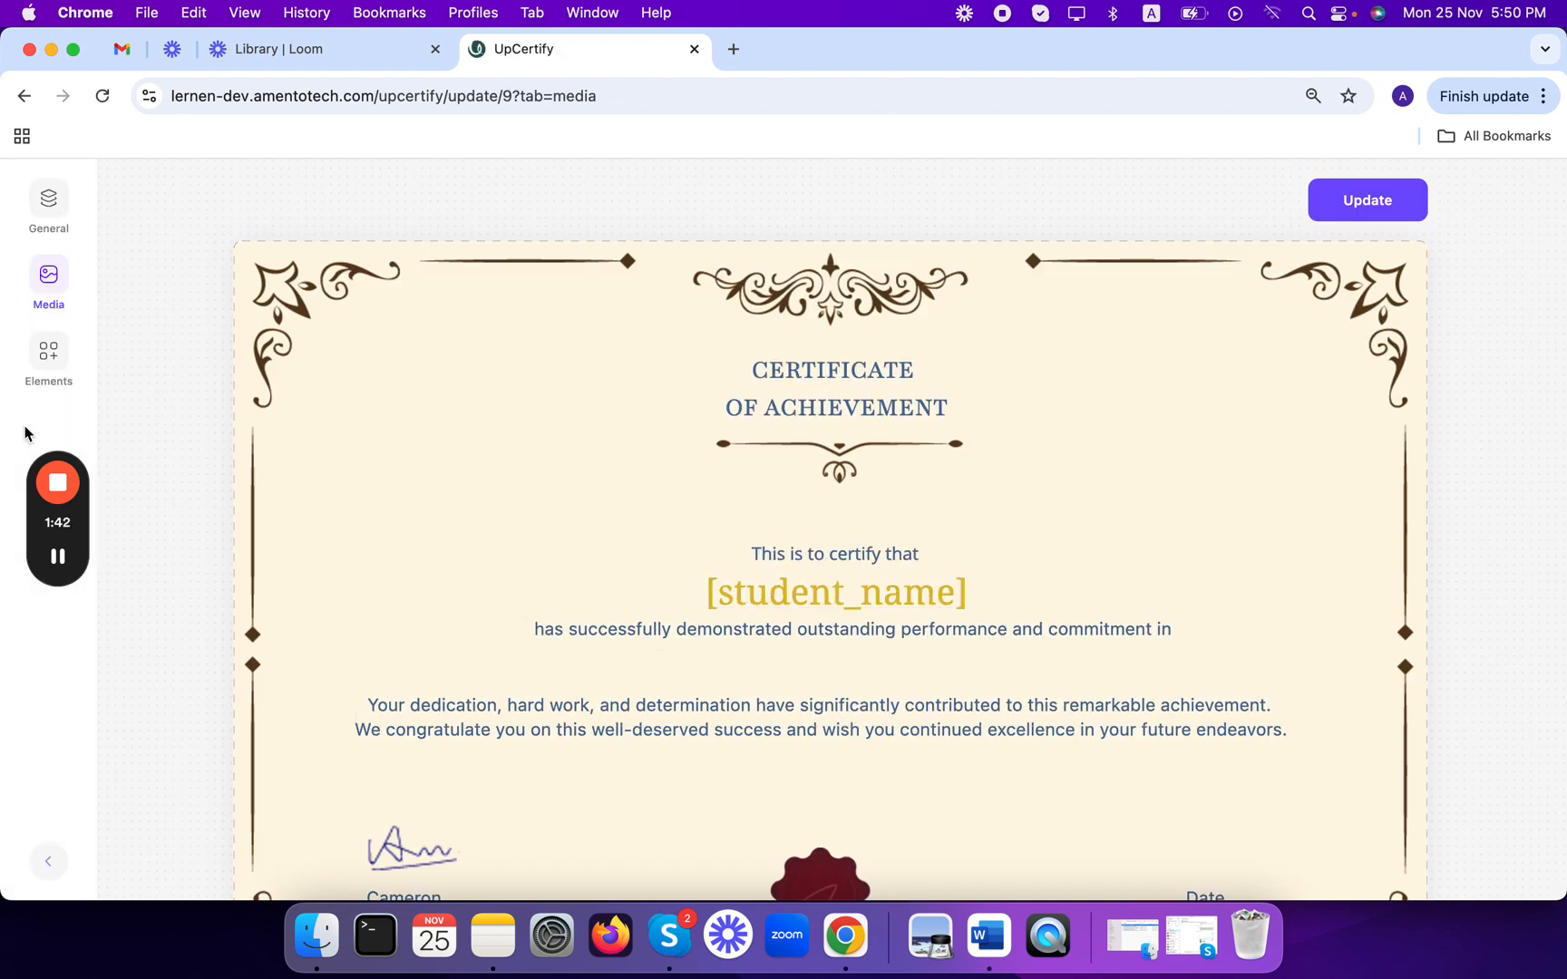
{"action": "left_click", "coordinate": [51, 283]}
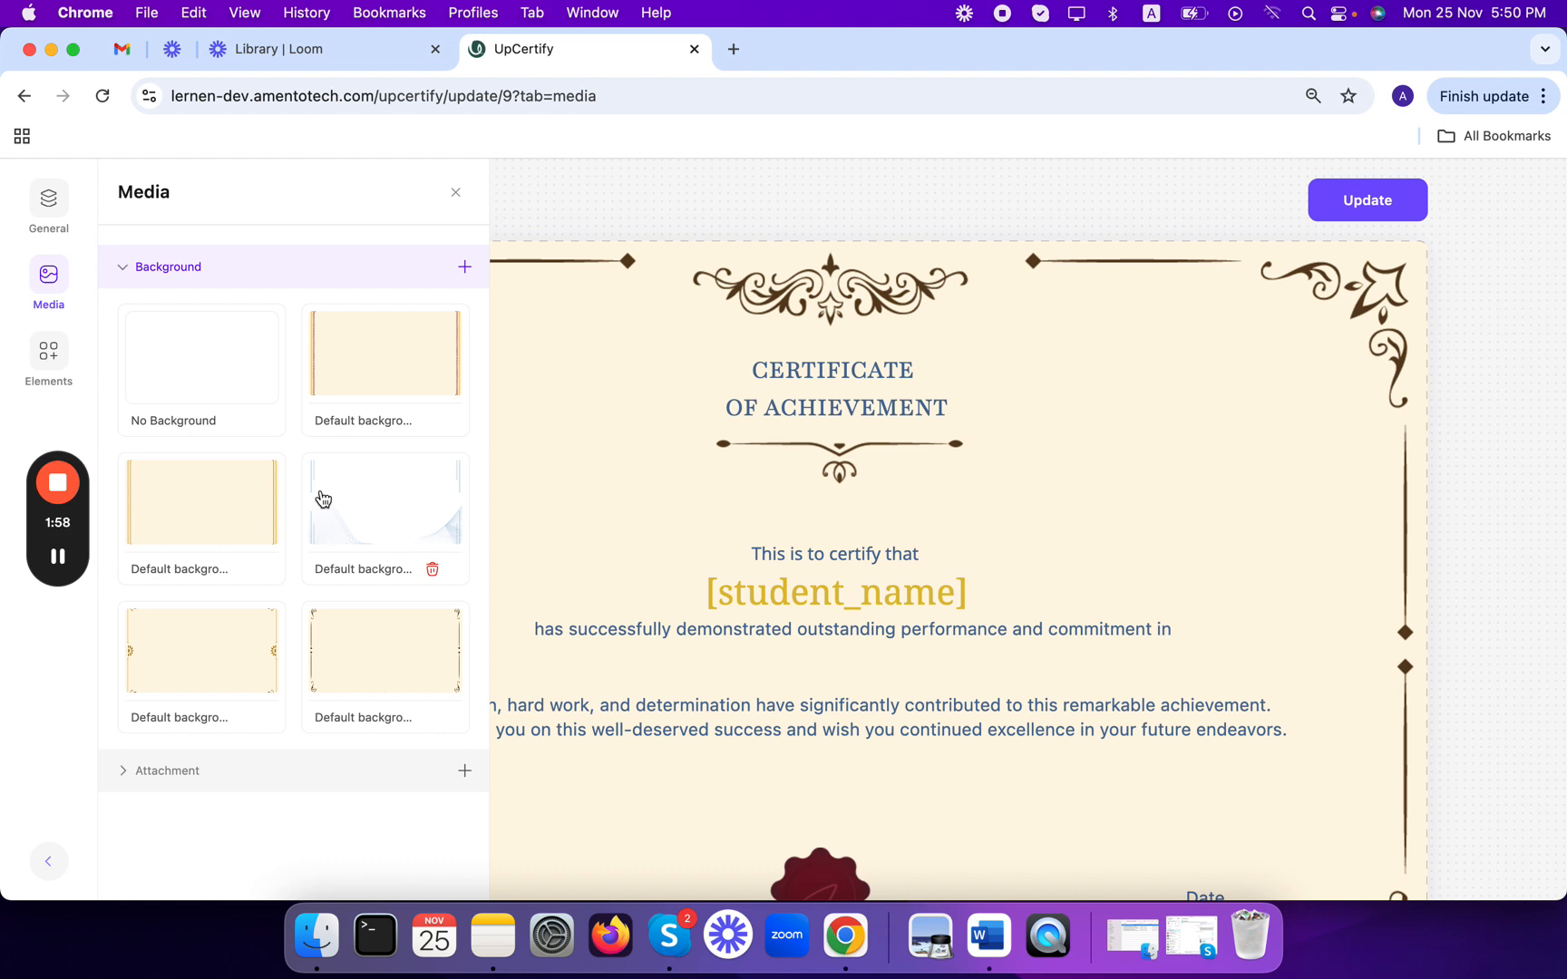
{"action": "left_click", "coordinate": [280, 769]}
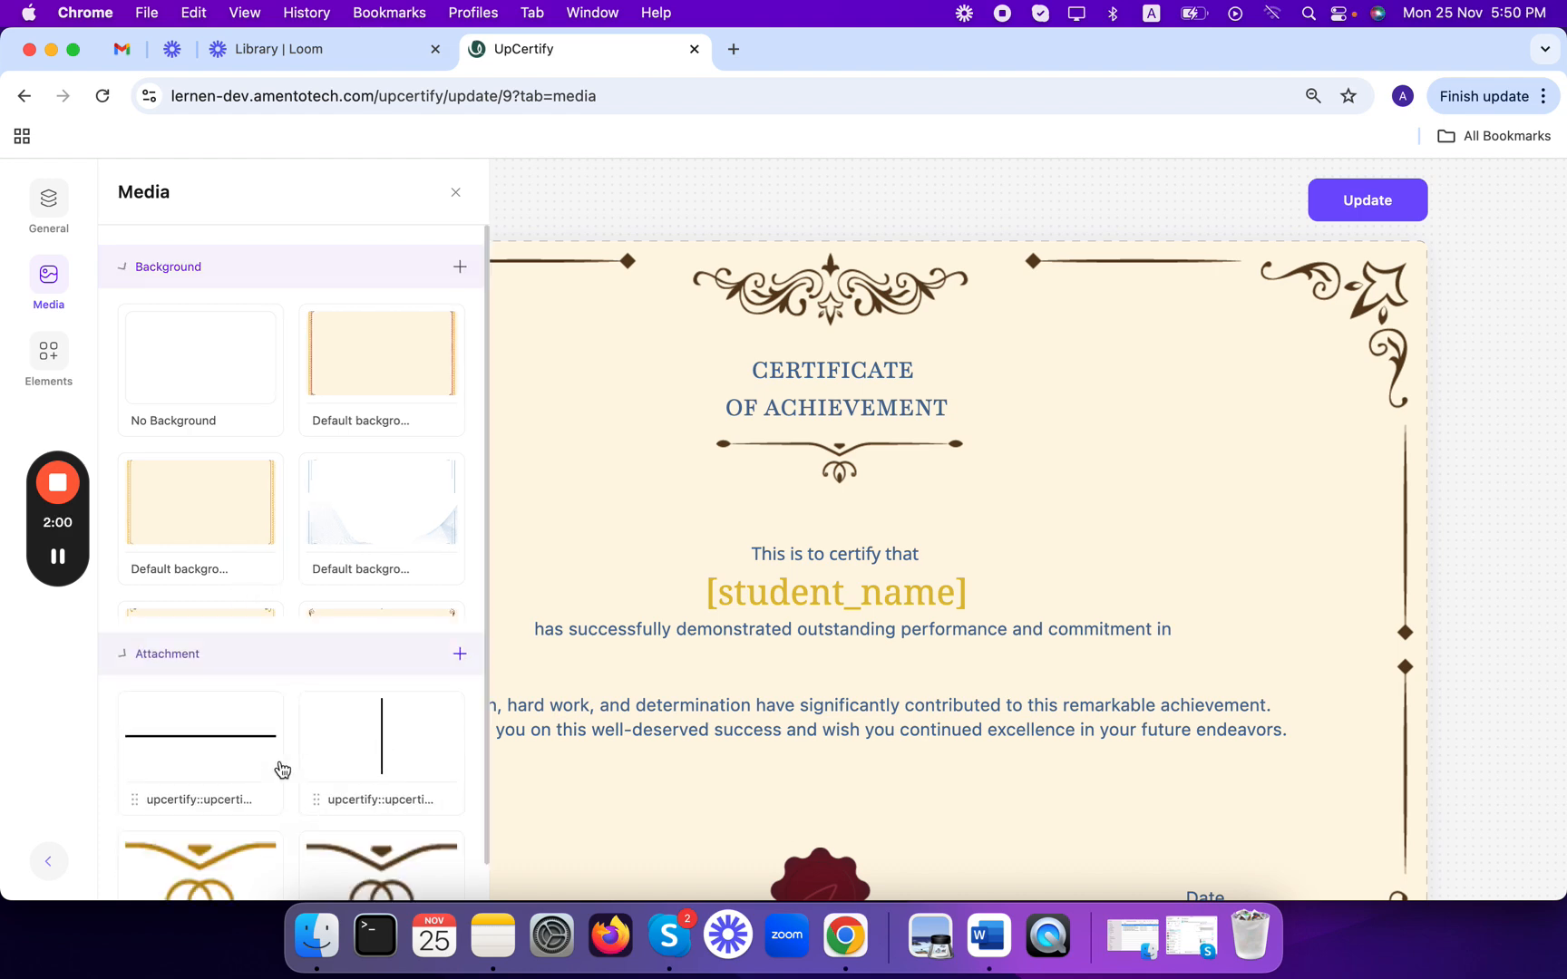
{"action": "scroll", "coordinate": [345, 594], "scroll_direction": "down", "scroll_amount": 1}
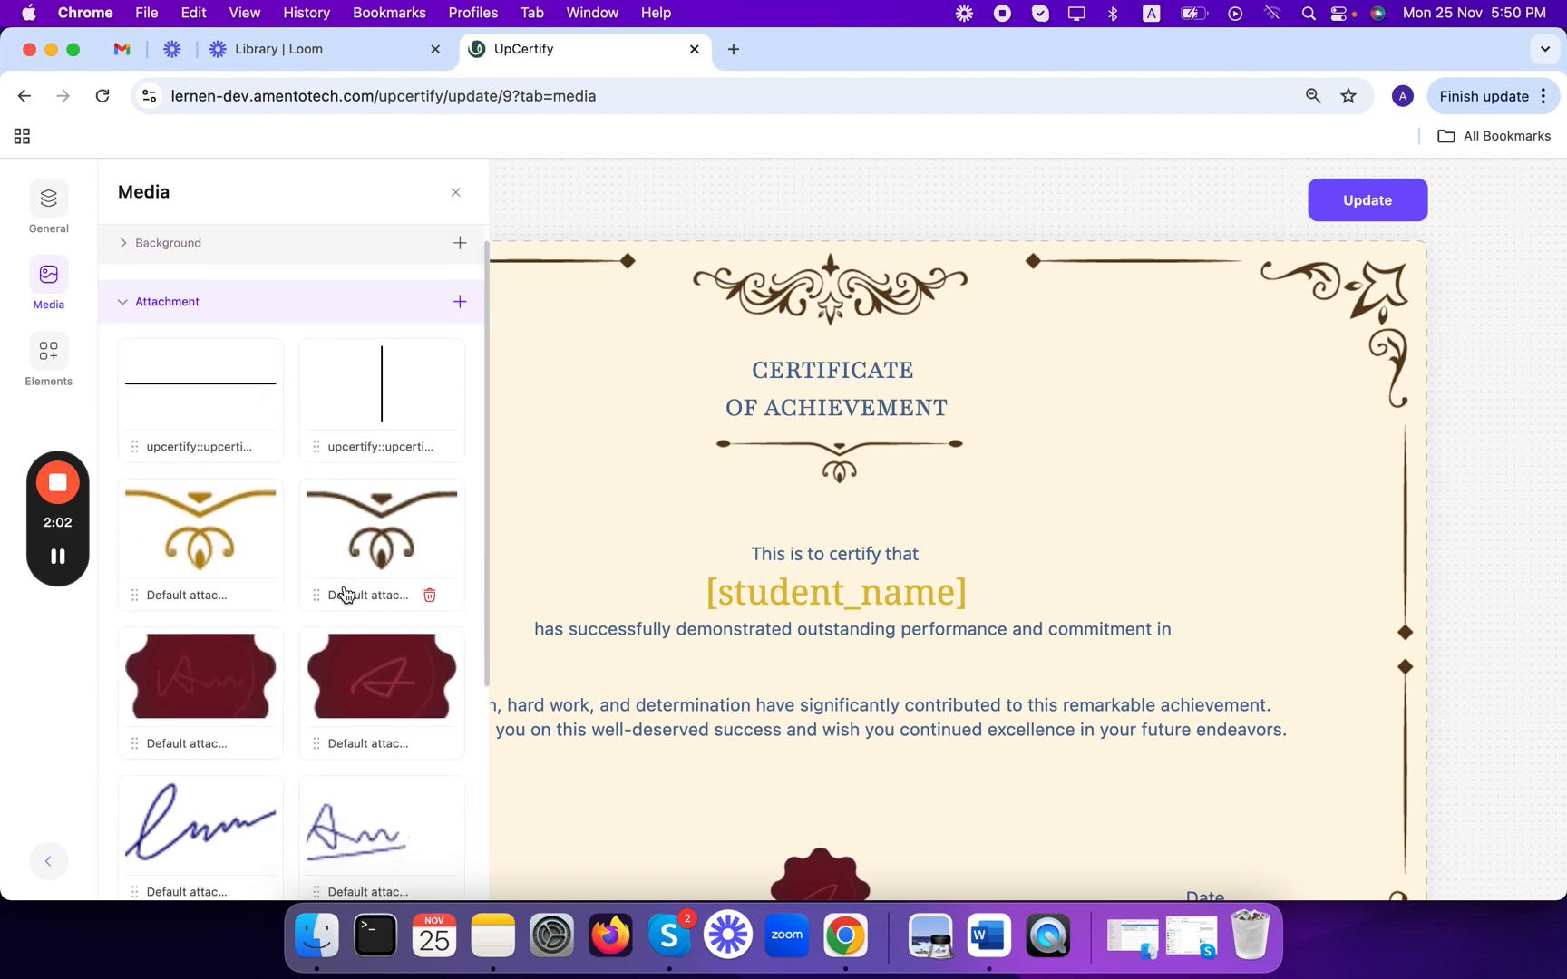
{"action": "scroll", "coordinate": [345, 593], "scroll_direction": "down", "scroll_amount": 2}
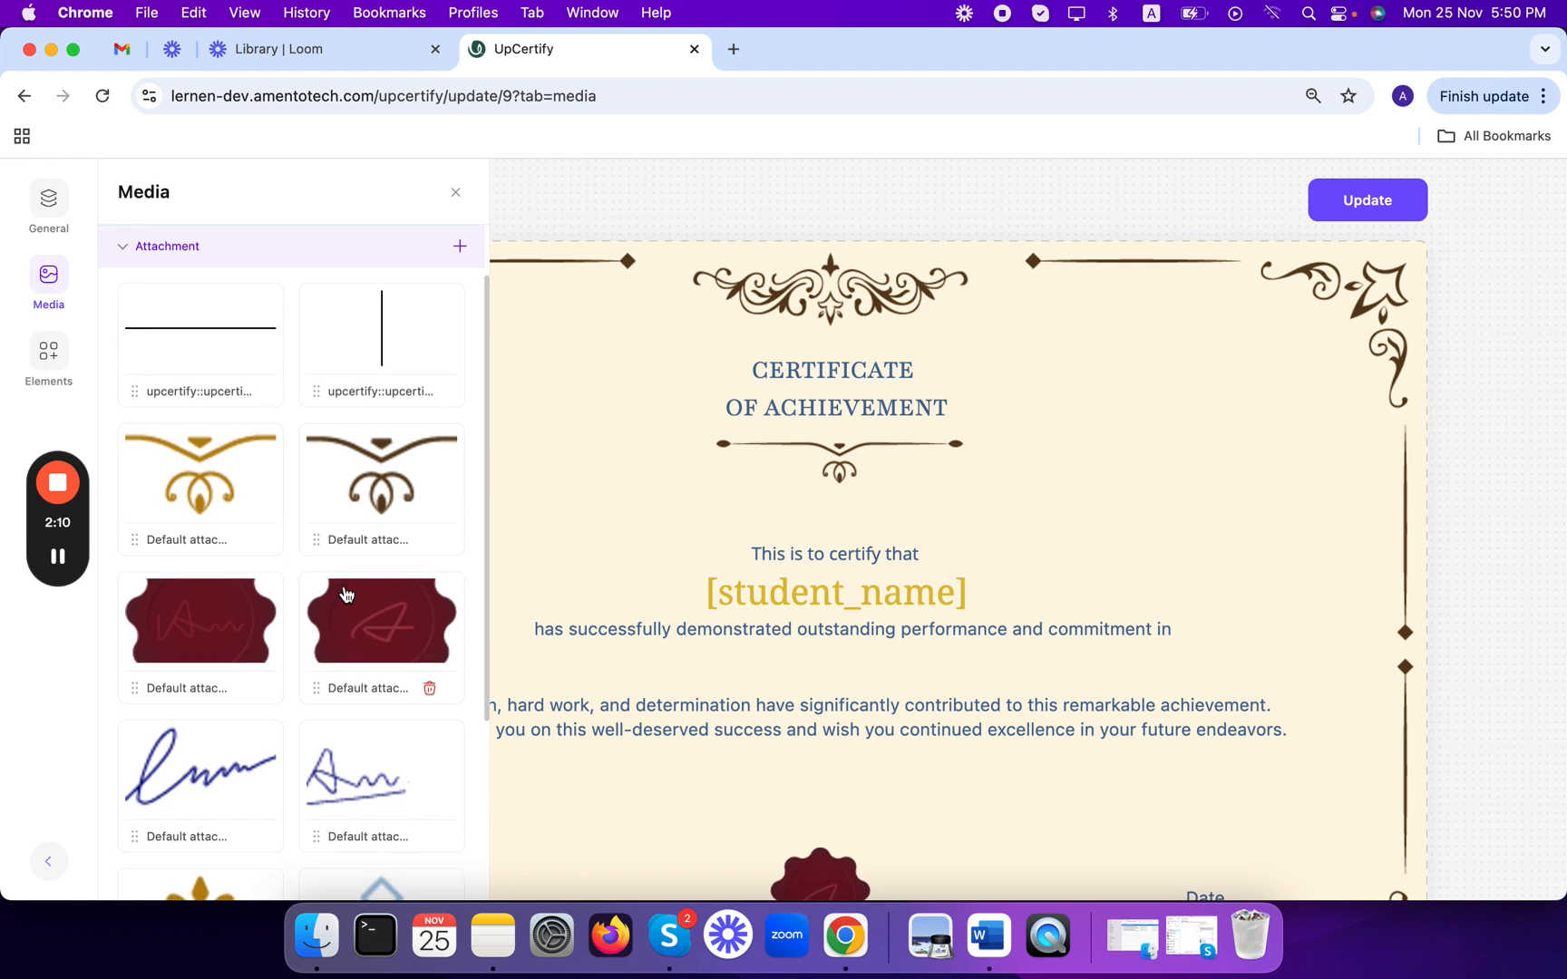
{"action": "scroll", "coordinate": [343, 592], "scroll_direction": "down", "scroll_amount": 5}
{"action": "scroll", "coordinate": [333, 585], "scroll_direction": "up", "scroll_amount": 2}
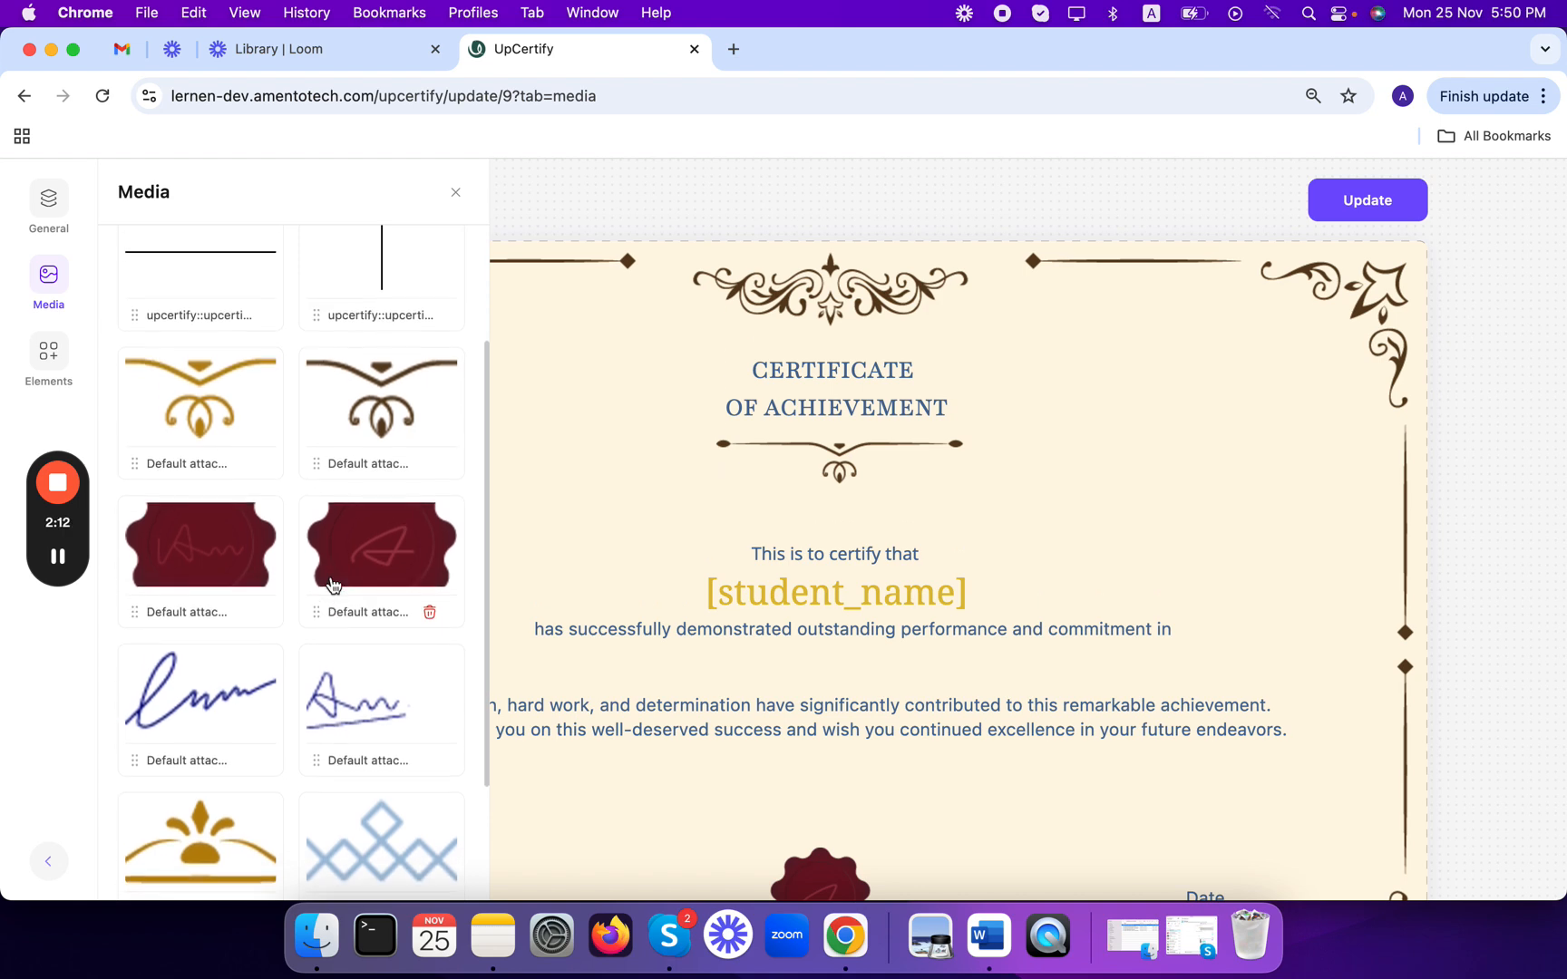
{"action": "scroll", "coordinate": [289, 479], "scroll_direction": "down", "scroll_amount": 2}
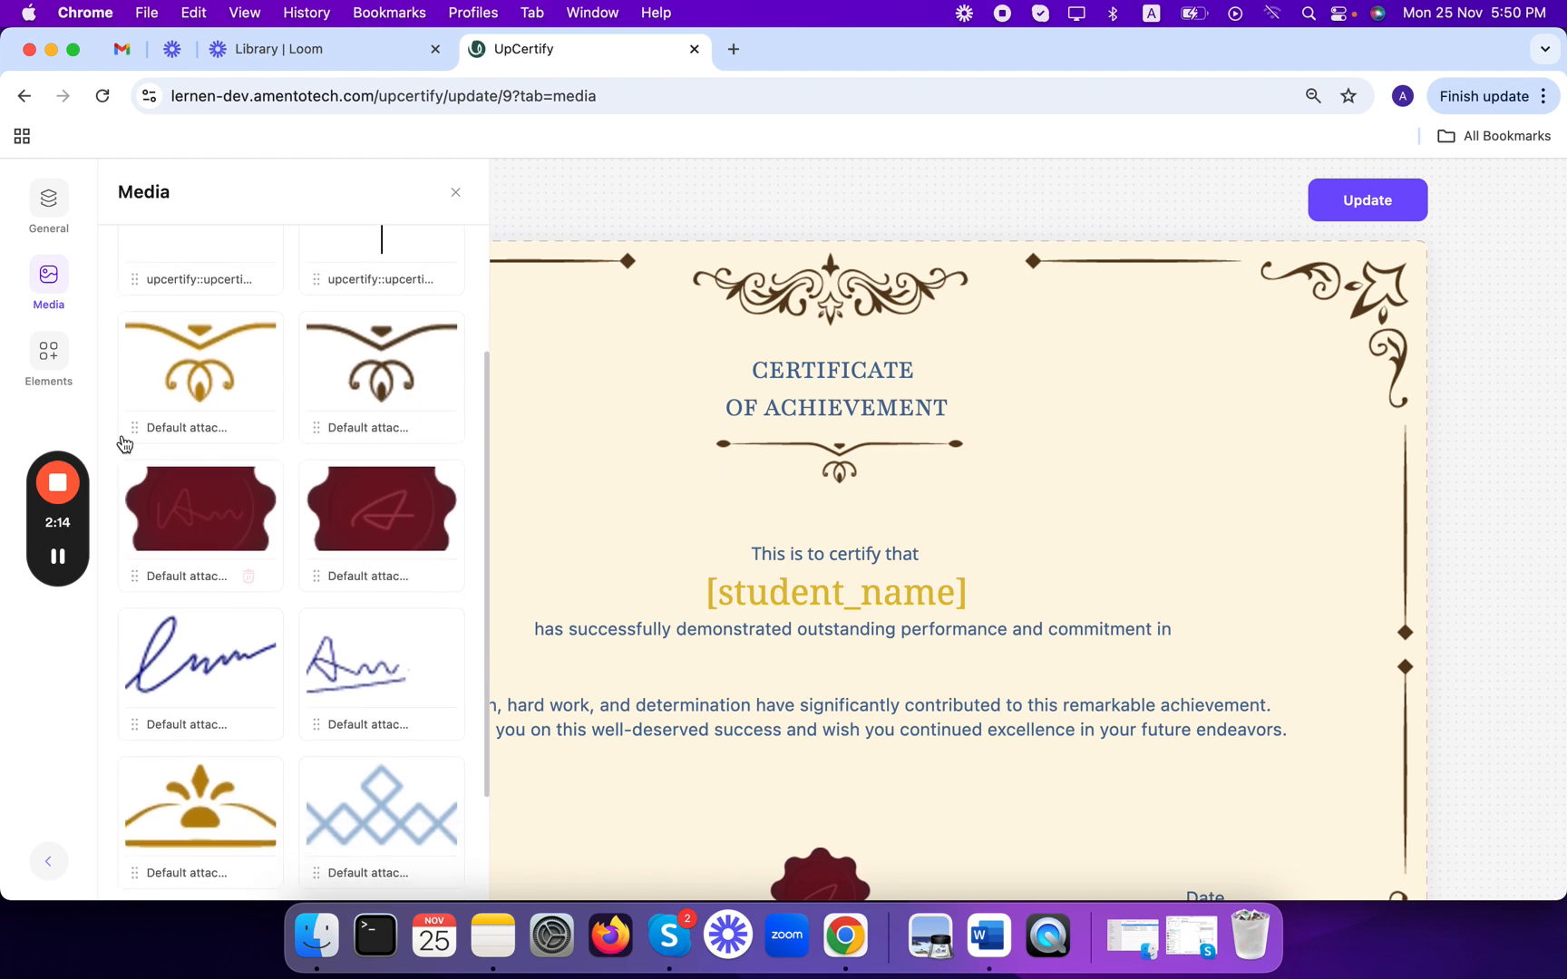
Step: Add the Tutor tagline element to the certificate and place it just above the signature
{"action": "left_click", "coordinate": [47, 356]}
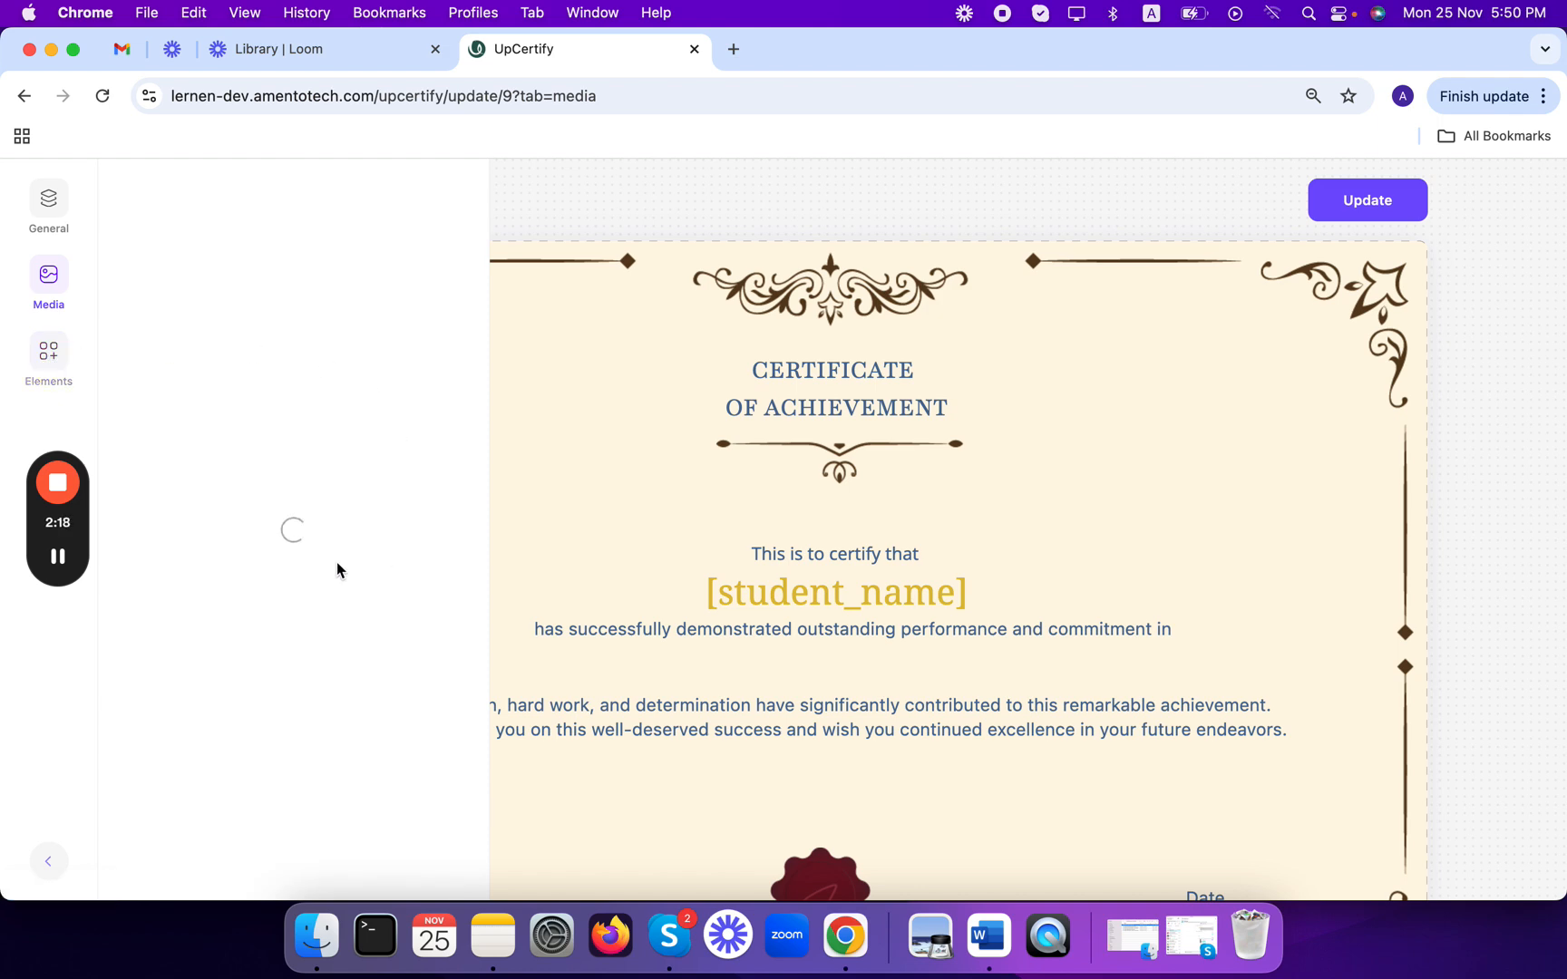
{"action": "scroll", "coordinate": [284, 481], "scroll_direction": "down", "scroll_amount": 3}
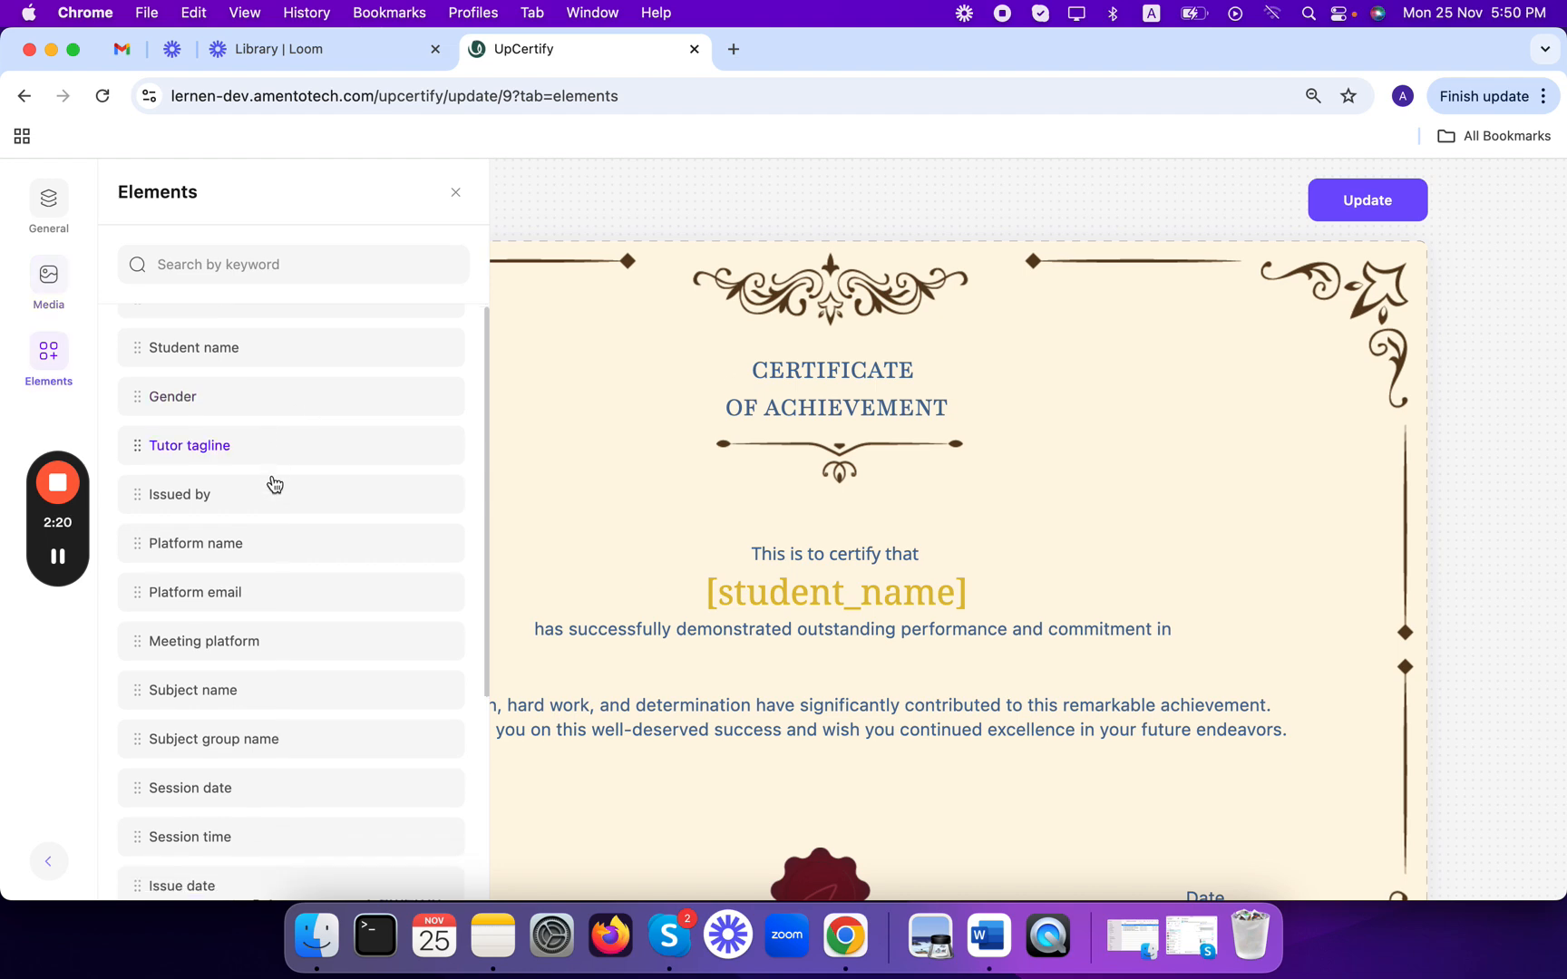
{"action": "scroll", "coordinate": [274, 484], "scroll_direction": "down", "scroll_amount": 3}
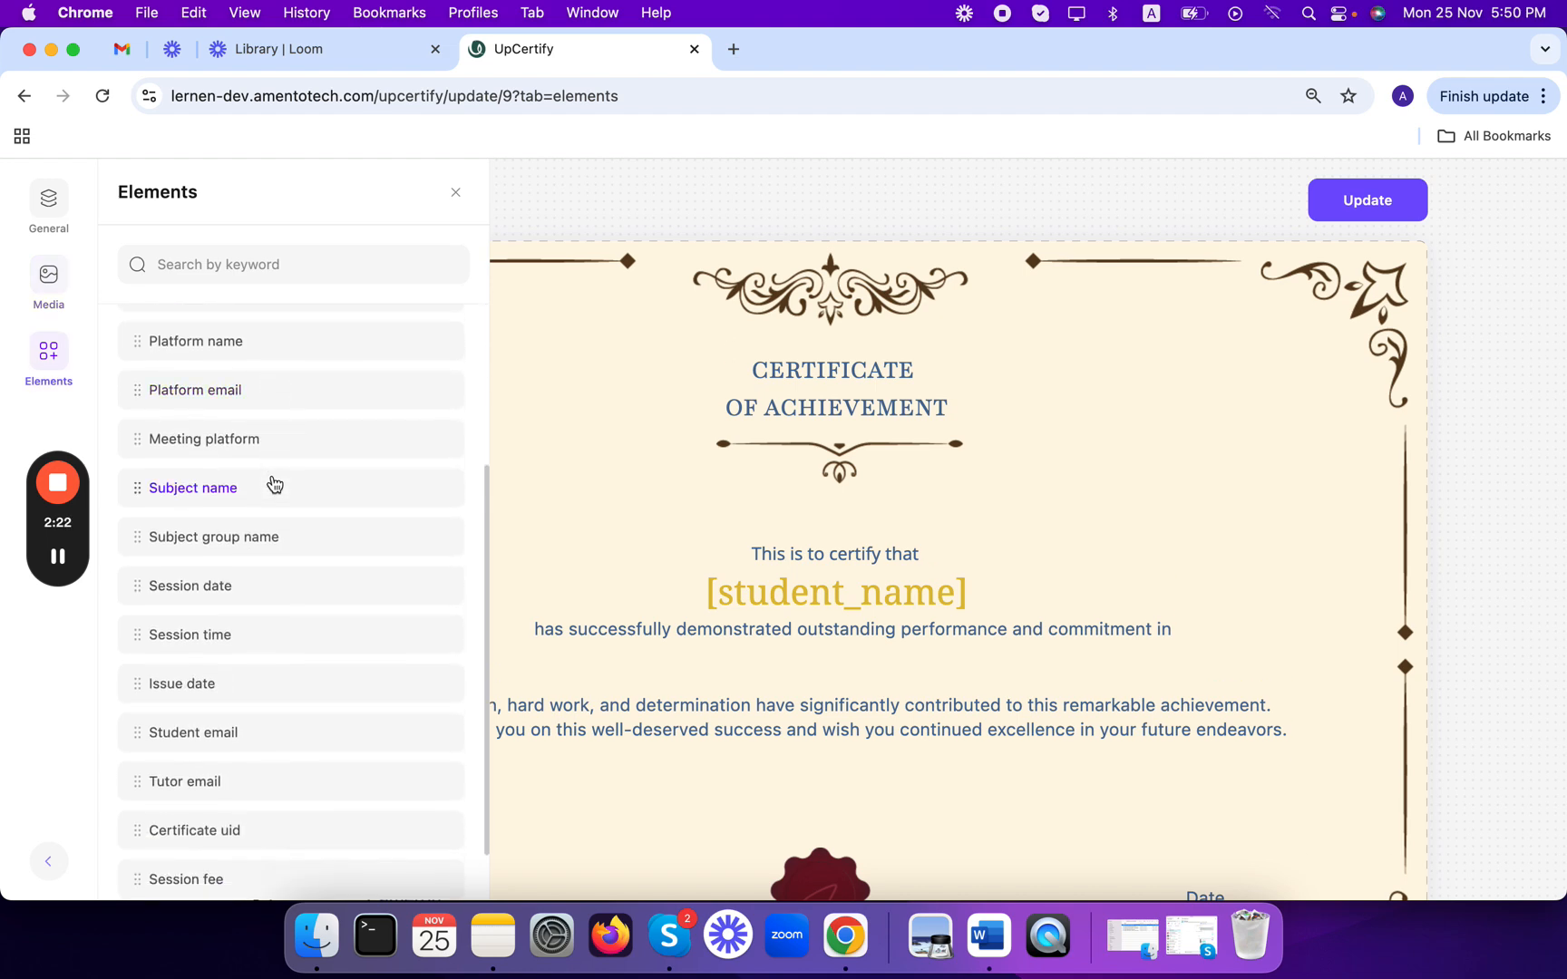
{"action": "scroll", "coordinate": [274, 483], "scroll_direction": "up", "scroll_amount": 5}
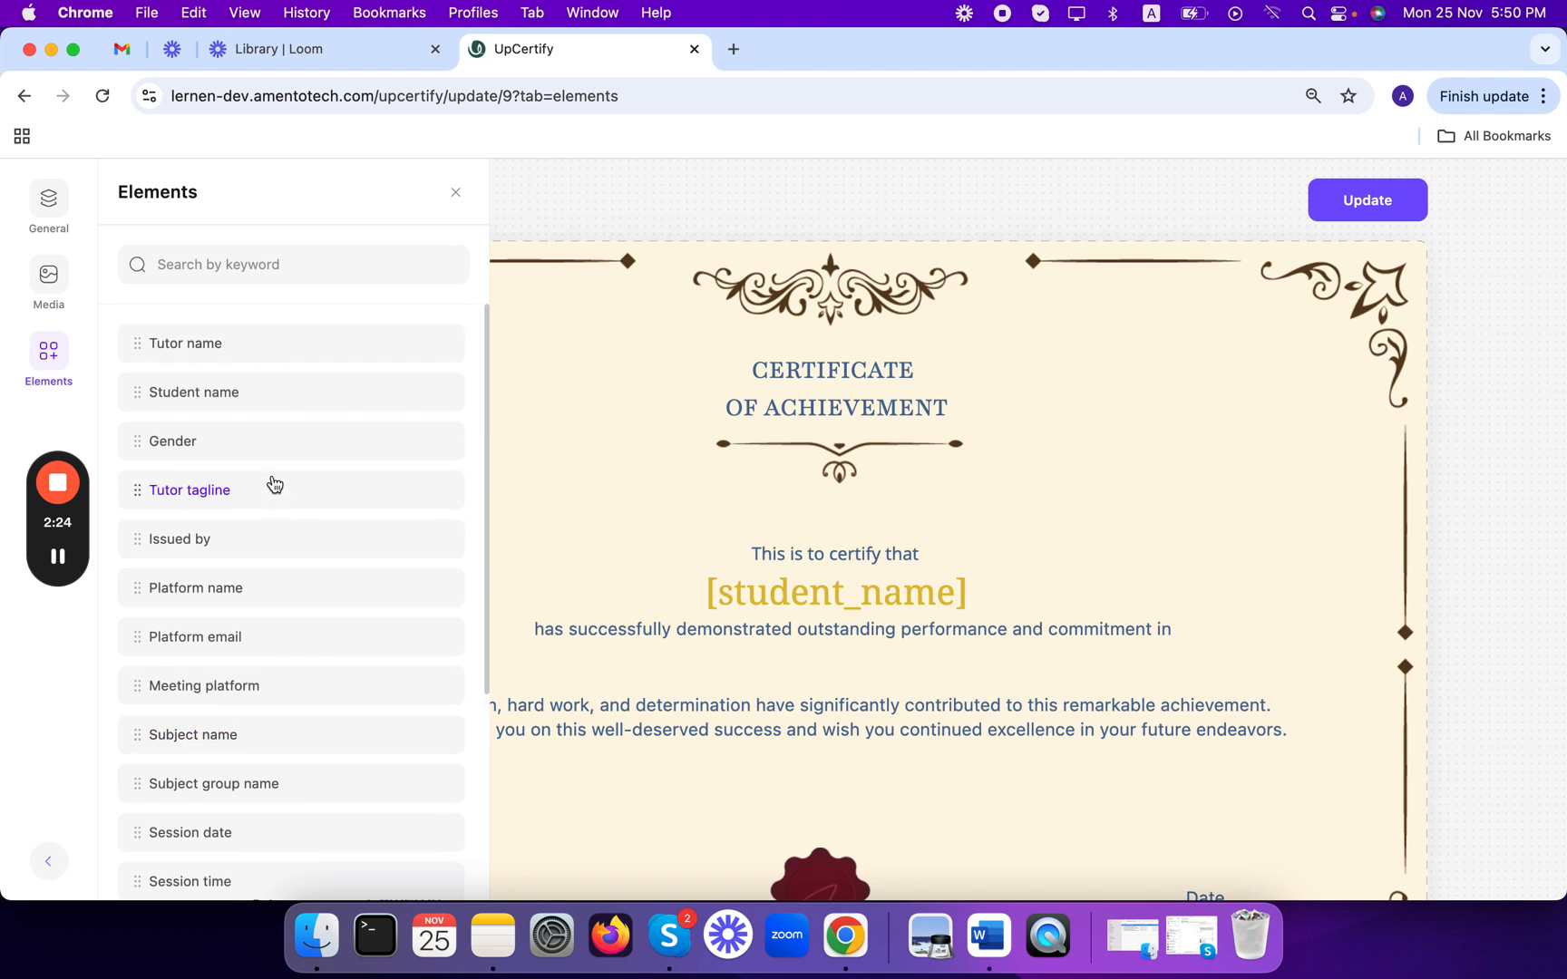
{"action": "scroll", "coordinate": [325, 559], "scroll_direction": "down", "scroll_amount": 1}
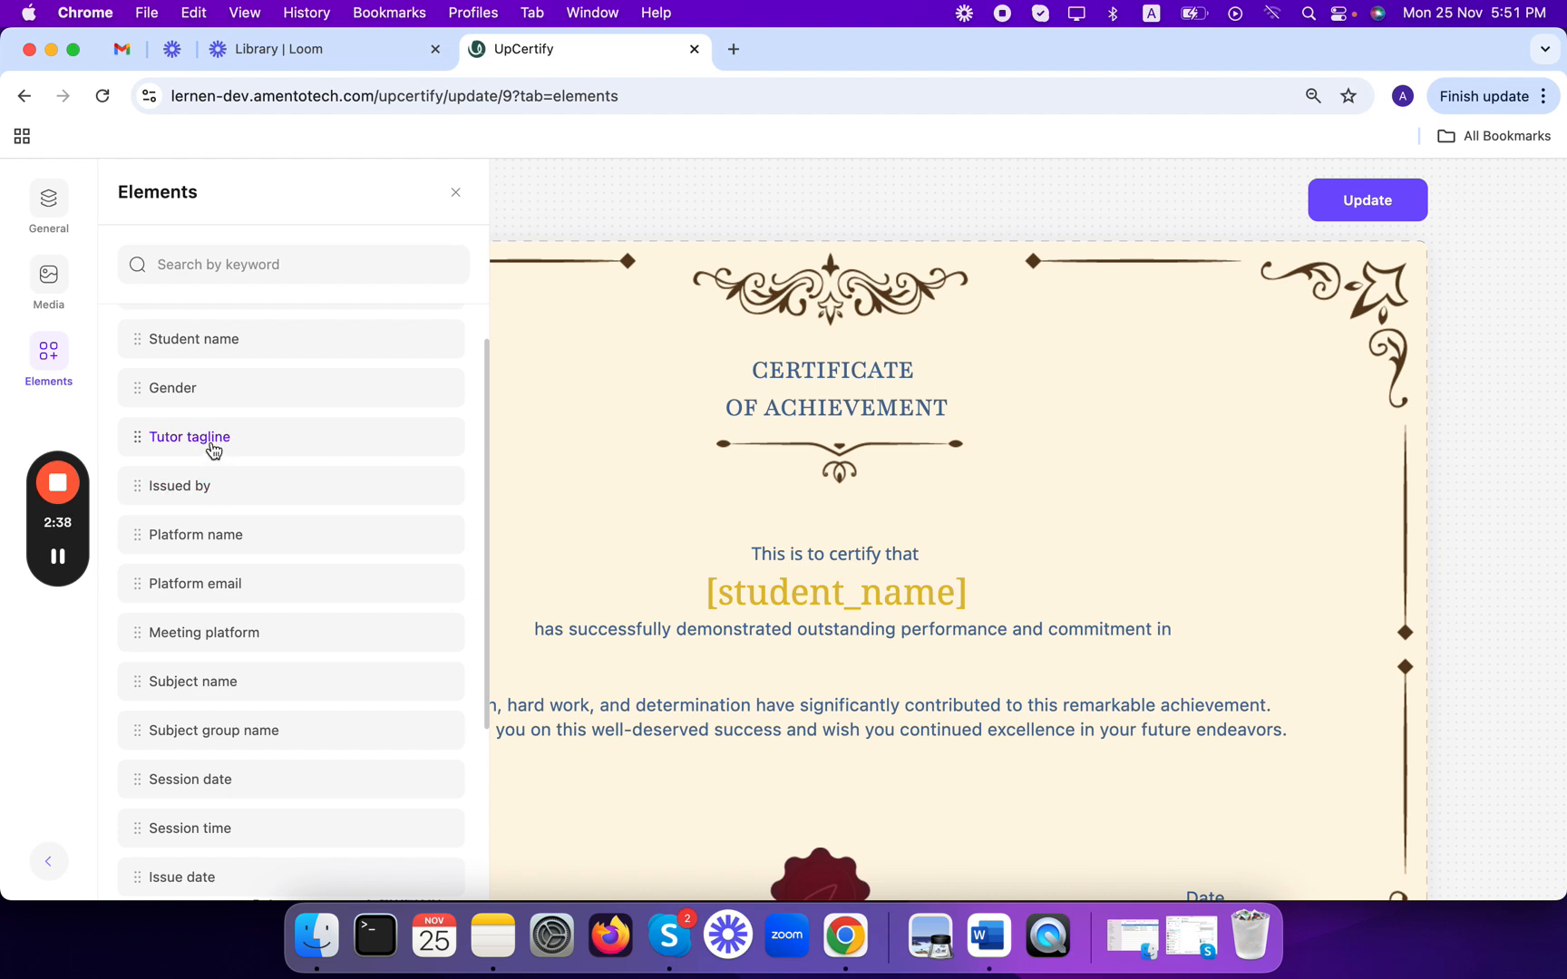
{"action": "left_click", "coordinate": [452, 195]}
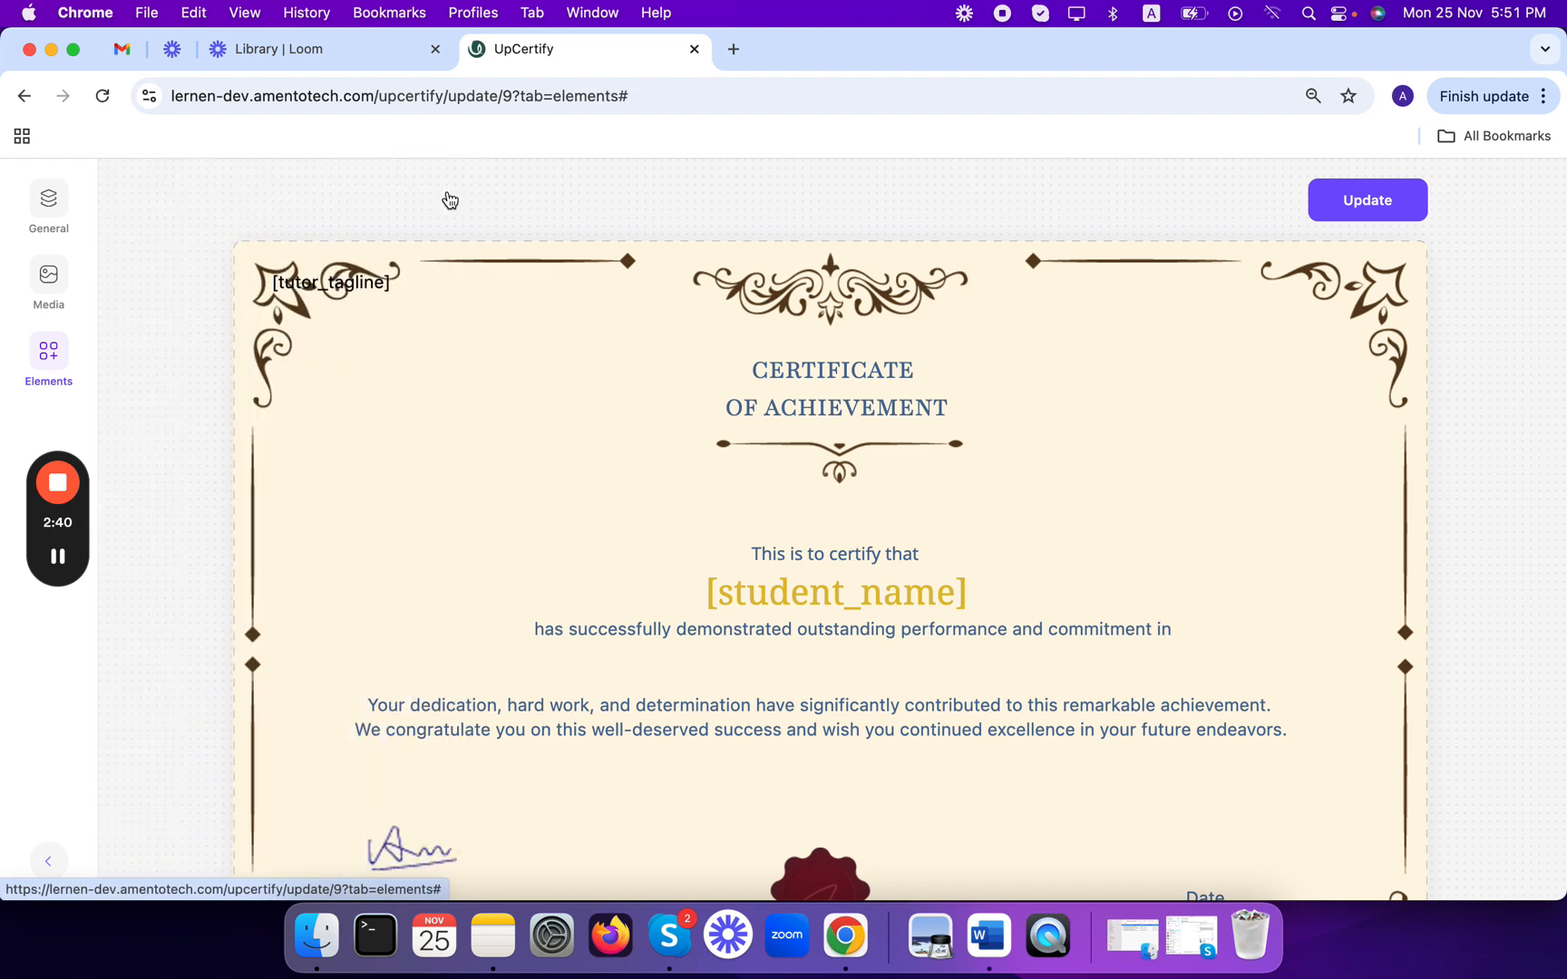
{"action": "left_click_drag", "start_coordinate": [342, 282], "coordinate": [443, 766]}
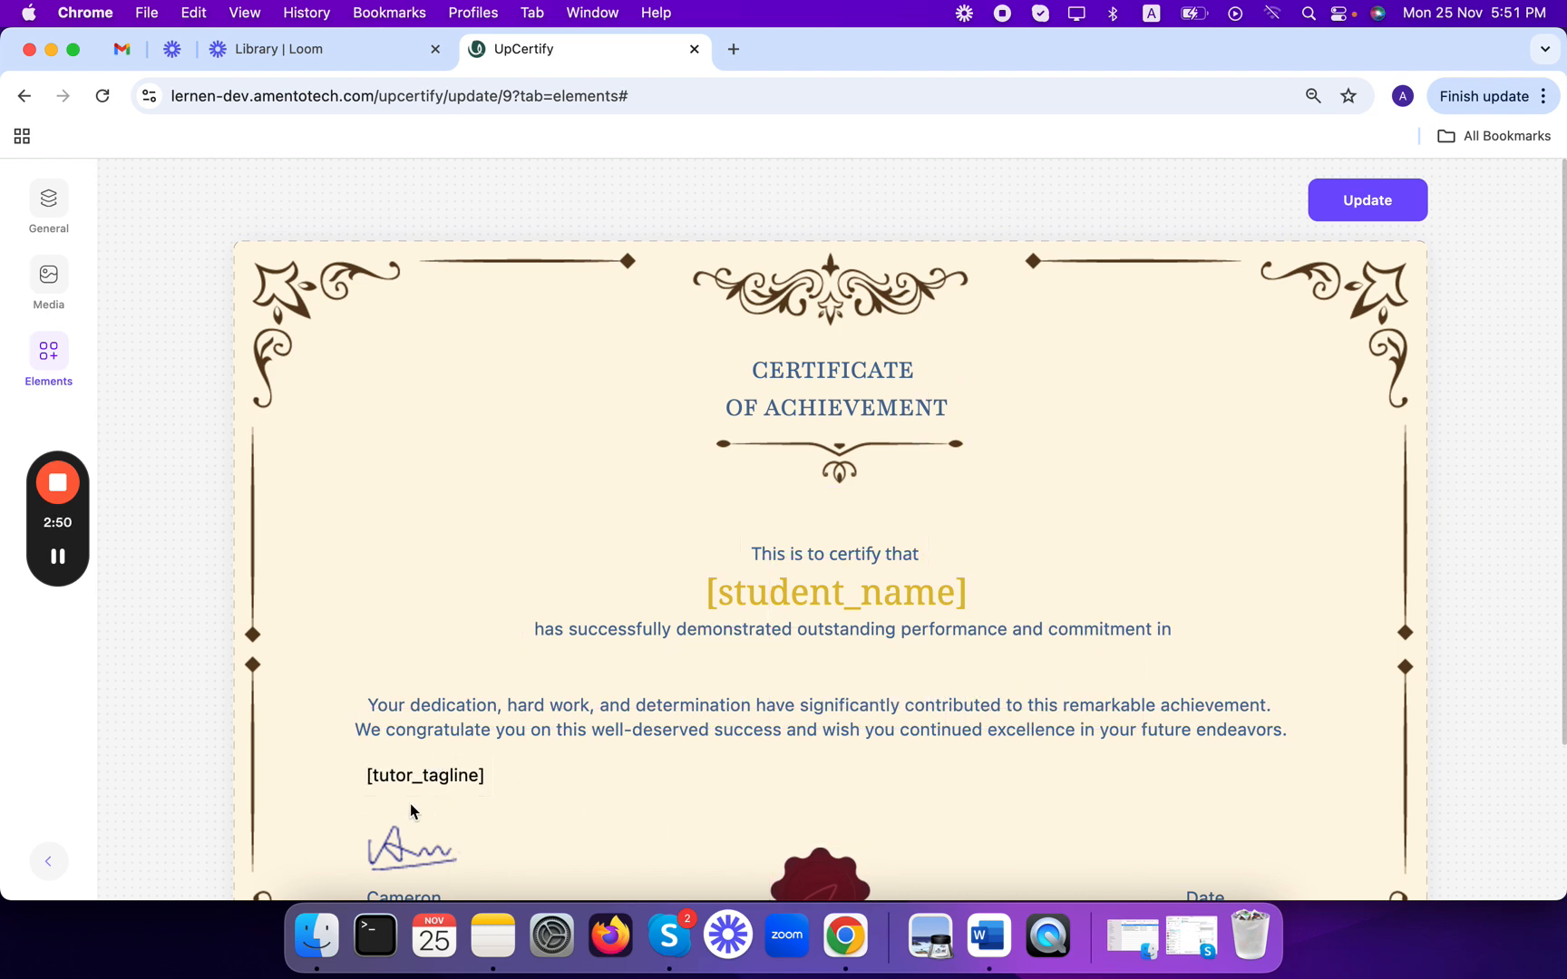
Step: Review the list of placeholder elements that can be added to the certificate
{"action": "left_click", "coordinate": [62, 350]}
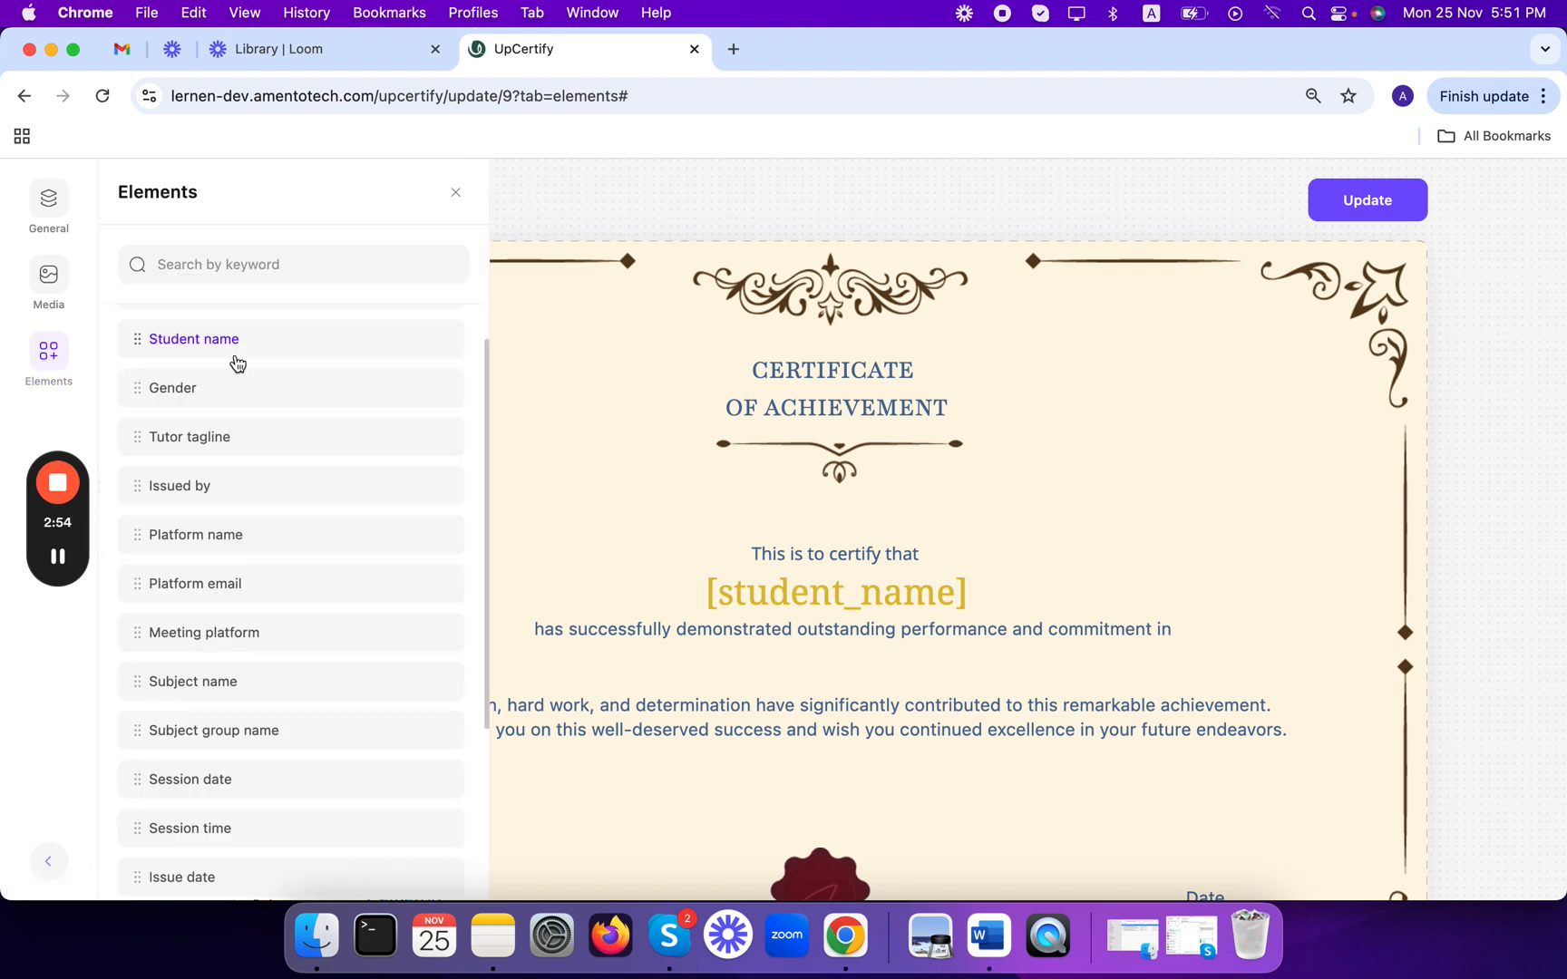
{"action": "scroll", "coordinate": [234, 363], "scroll_direction": "down", "scroll_amount": 3}
{"action": "scroll", "coordinate": [255, 711], "scroll_direction": "up", "scroll_amount": 1}
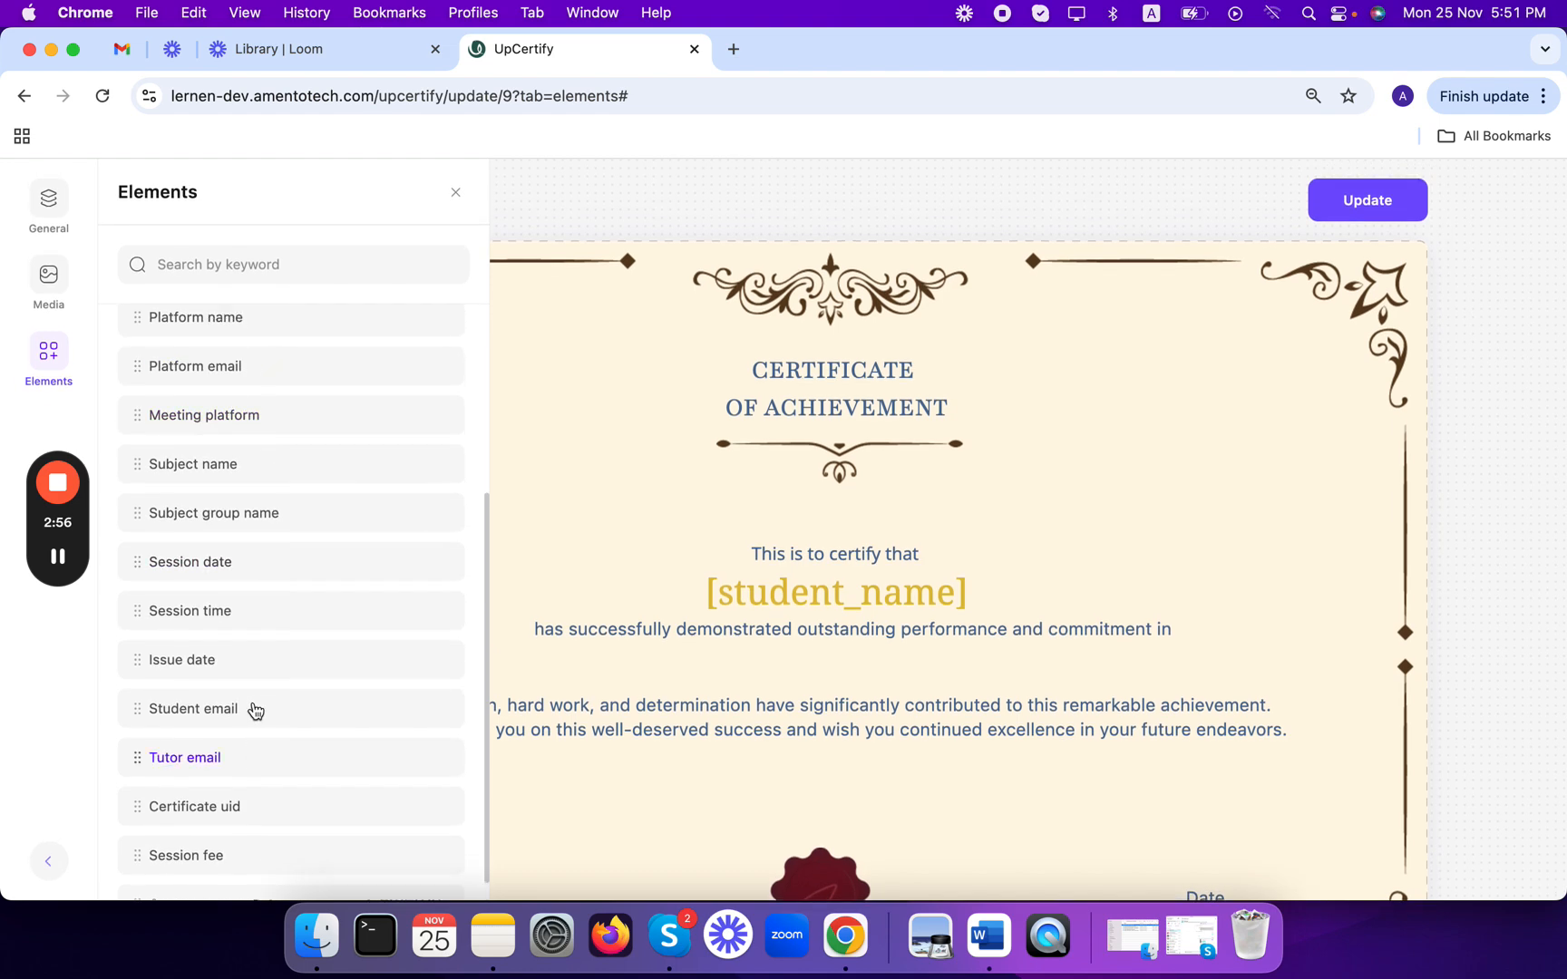
{"action": "scroll", "coordinate": [255, 711], "scroll_direction": "down", "scroll_amount": 1}
{"action": "scroll", "coordinate": [234, 467], "scroll_direction": "up", "scroll_amount": 3}
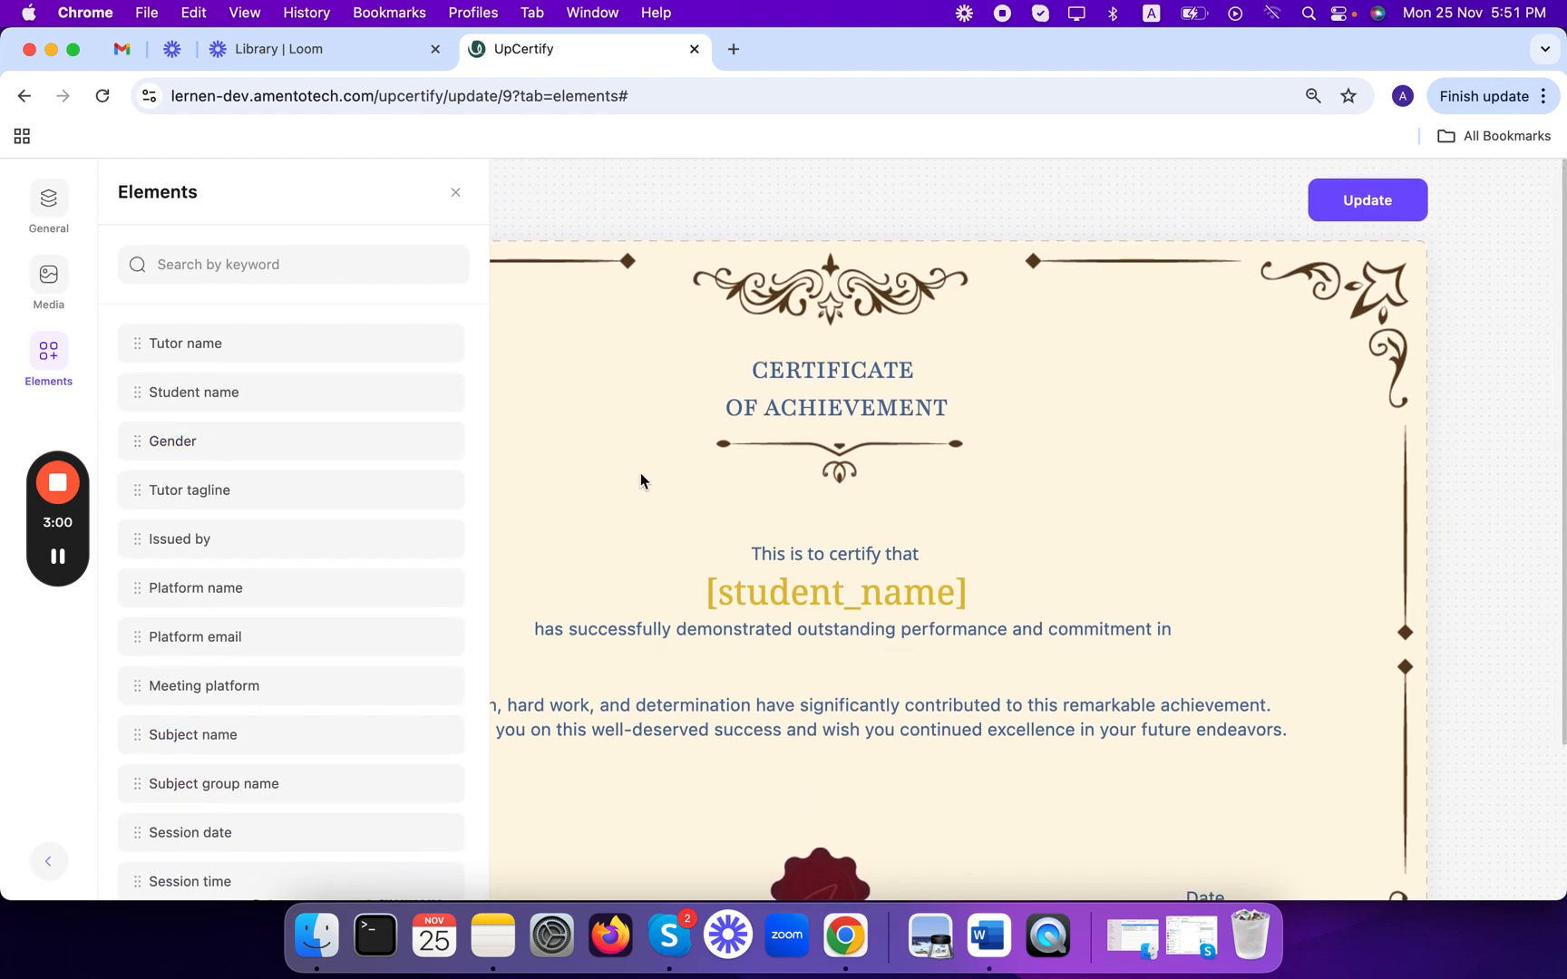
{"action": "left_click", "coordinate": [456, 192]}
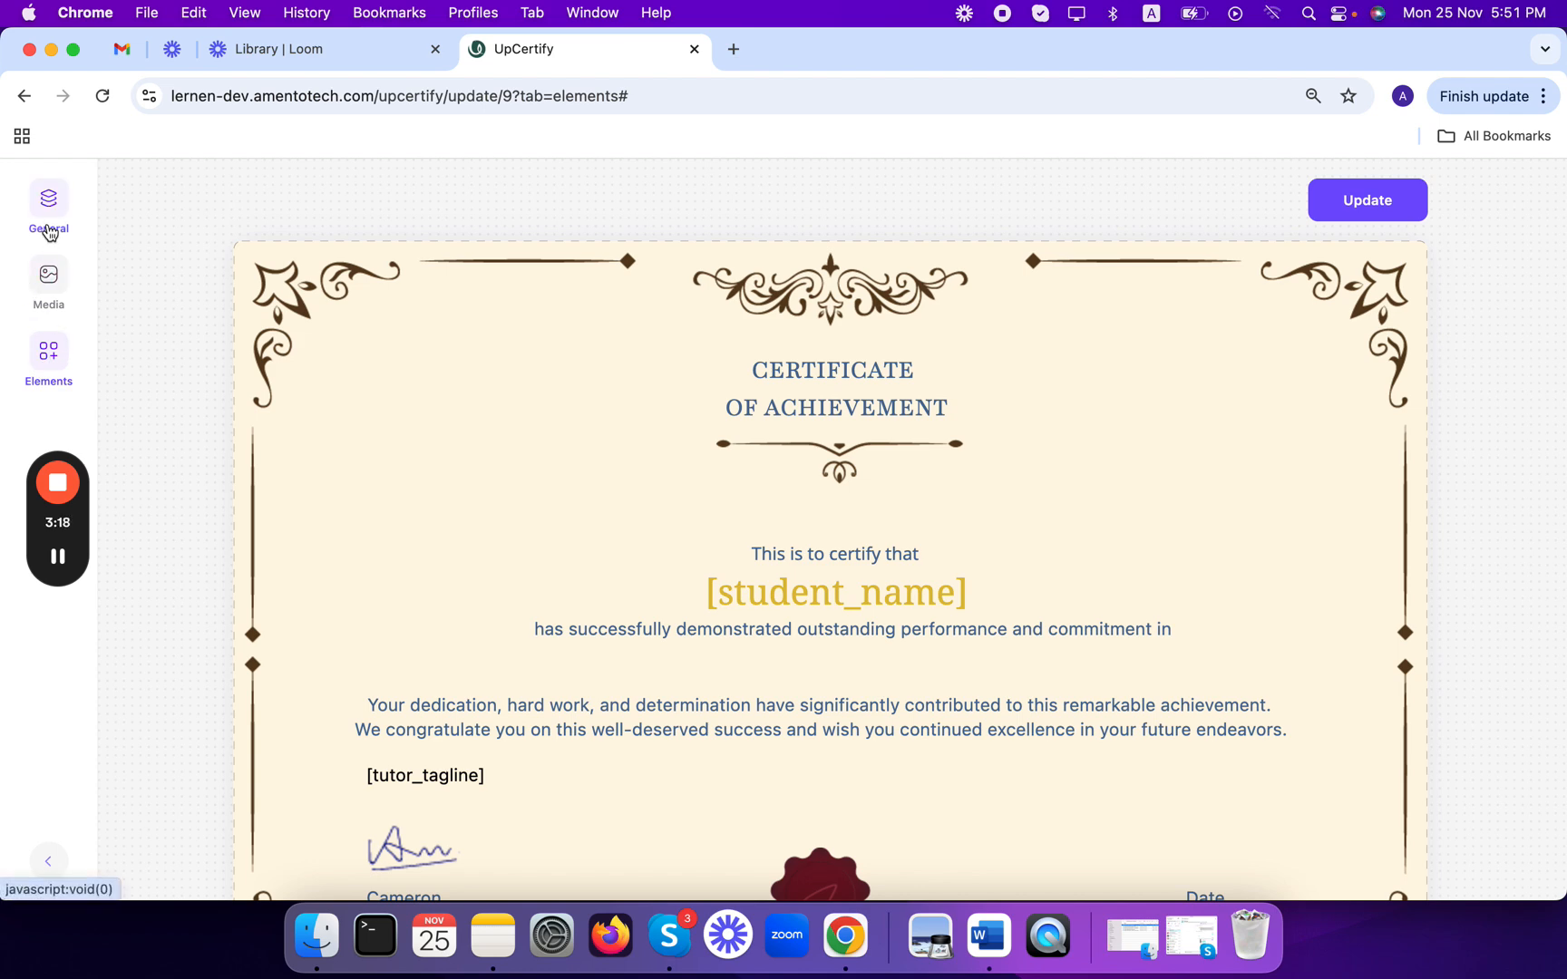
Step: Return to the certificate list and create a blank certificate titled "session completion"
{"action": "left_click", "coordinate": [23, 96]}
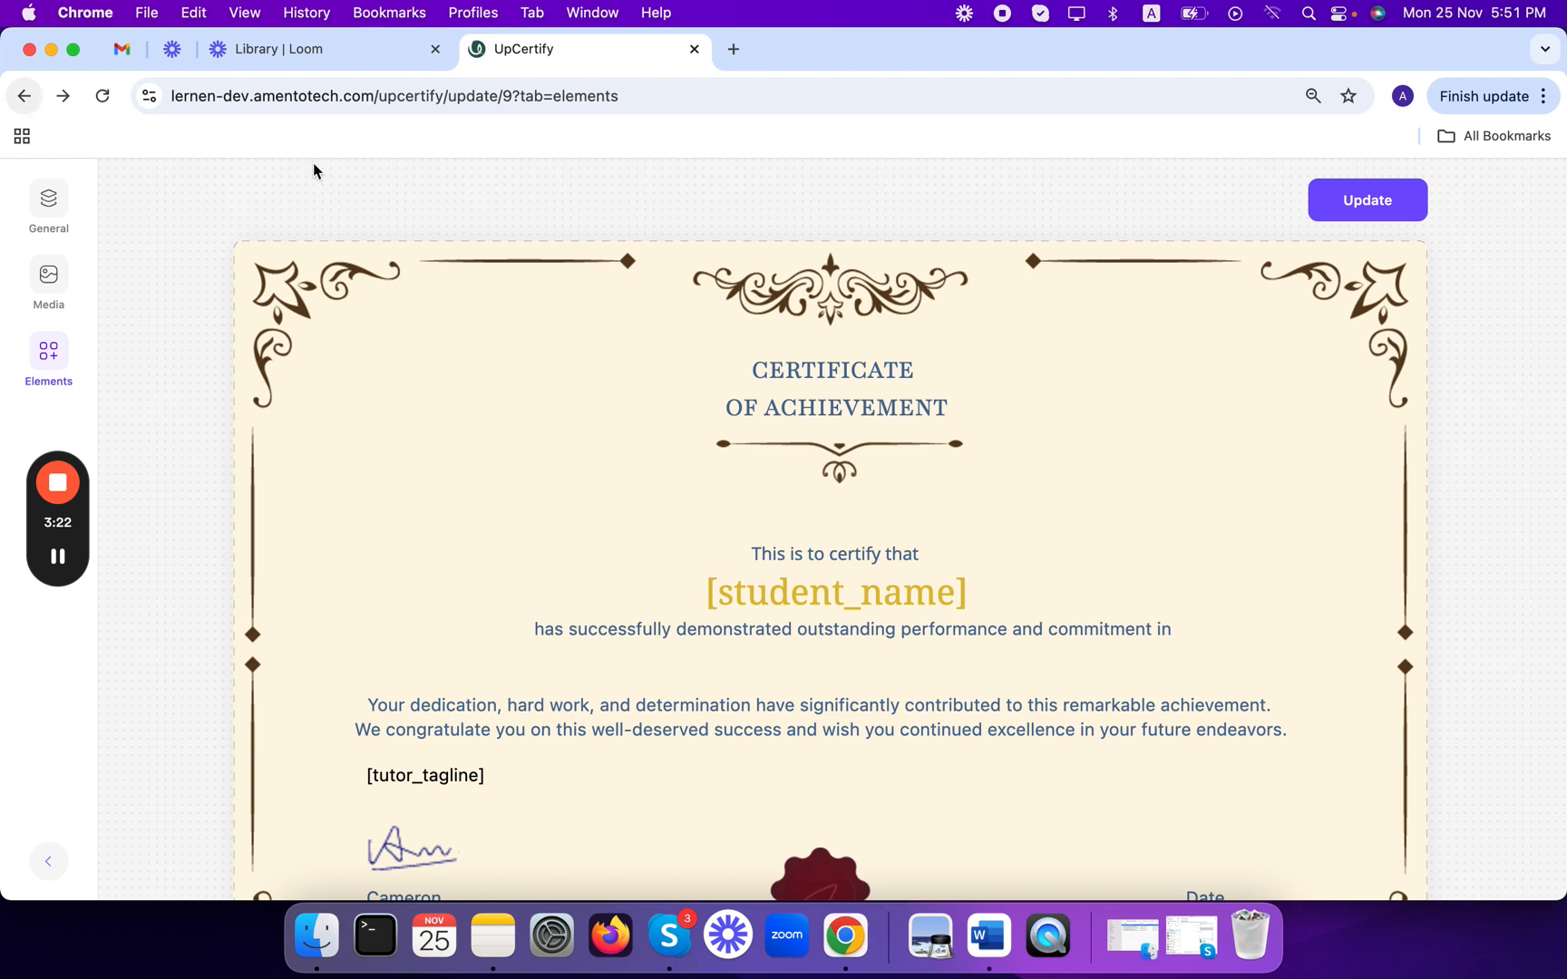
{"action": "left_click", "coordinate": [28, 100]}
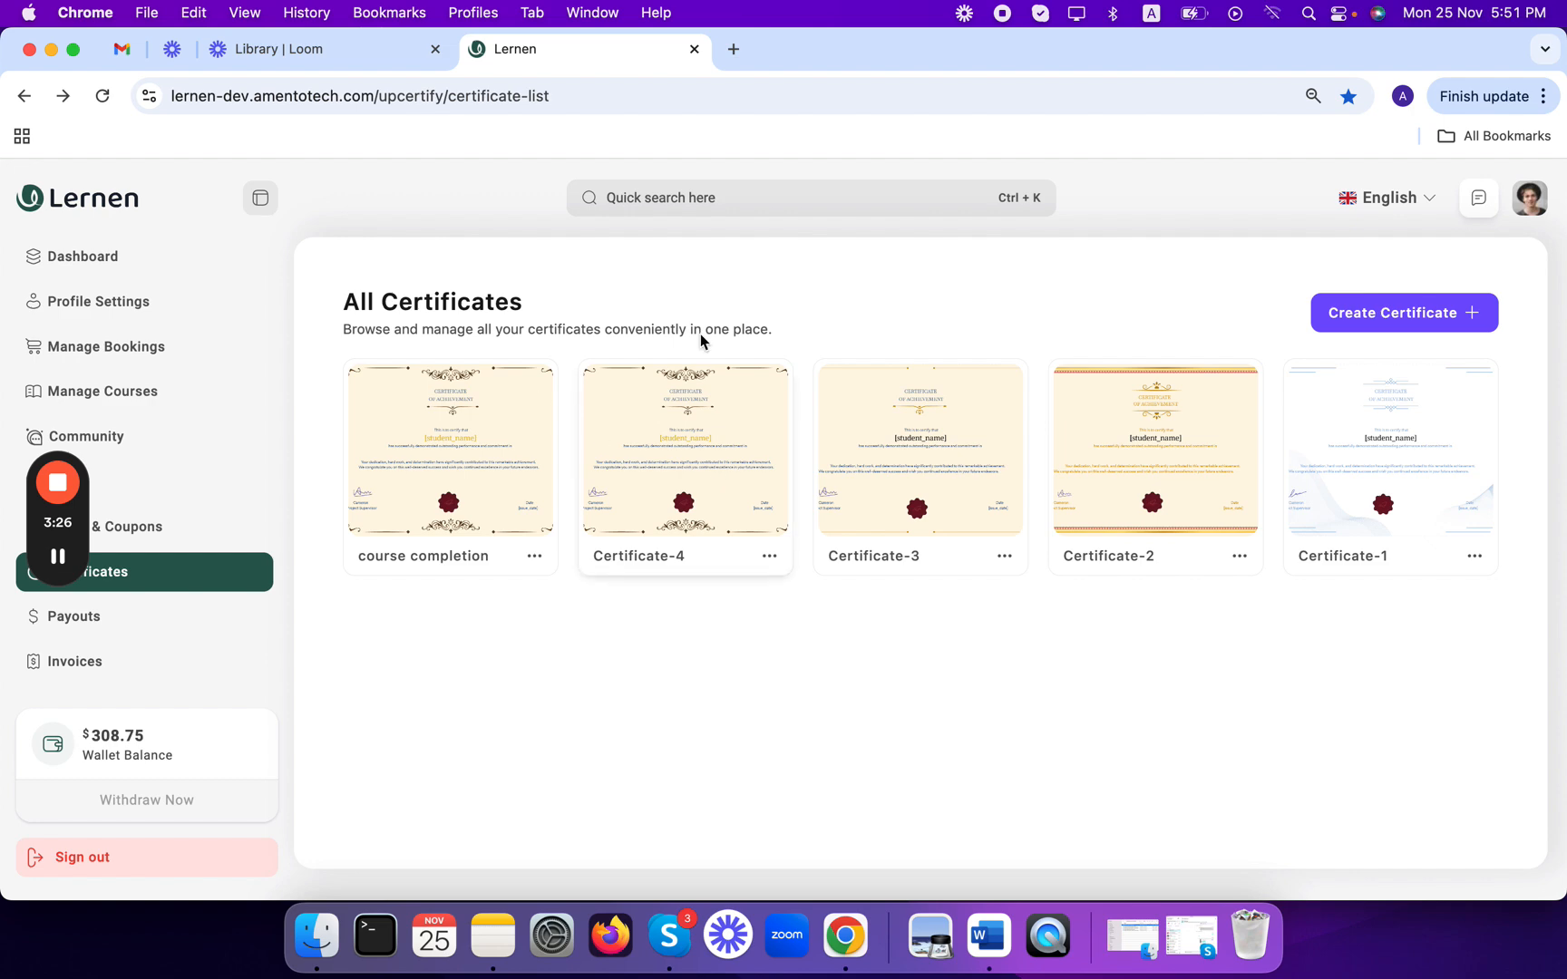
{"action": "left_click", "coordinate": [1387, 314]}
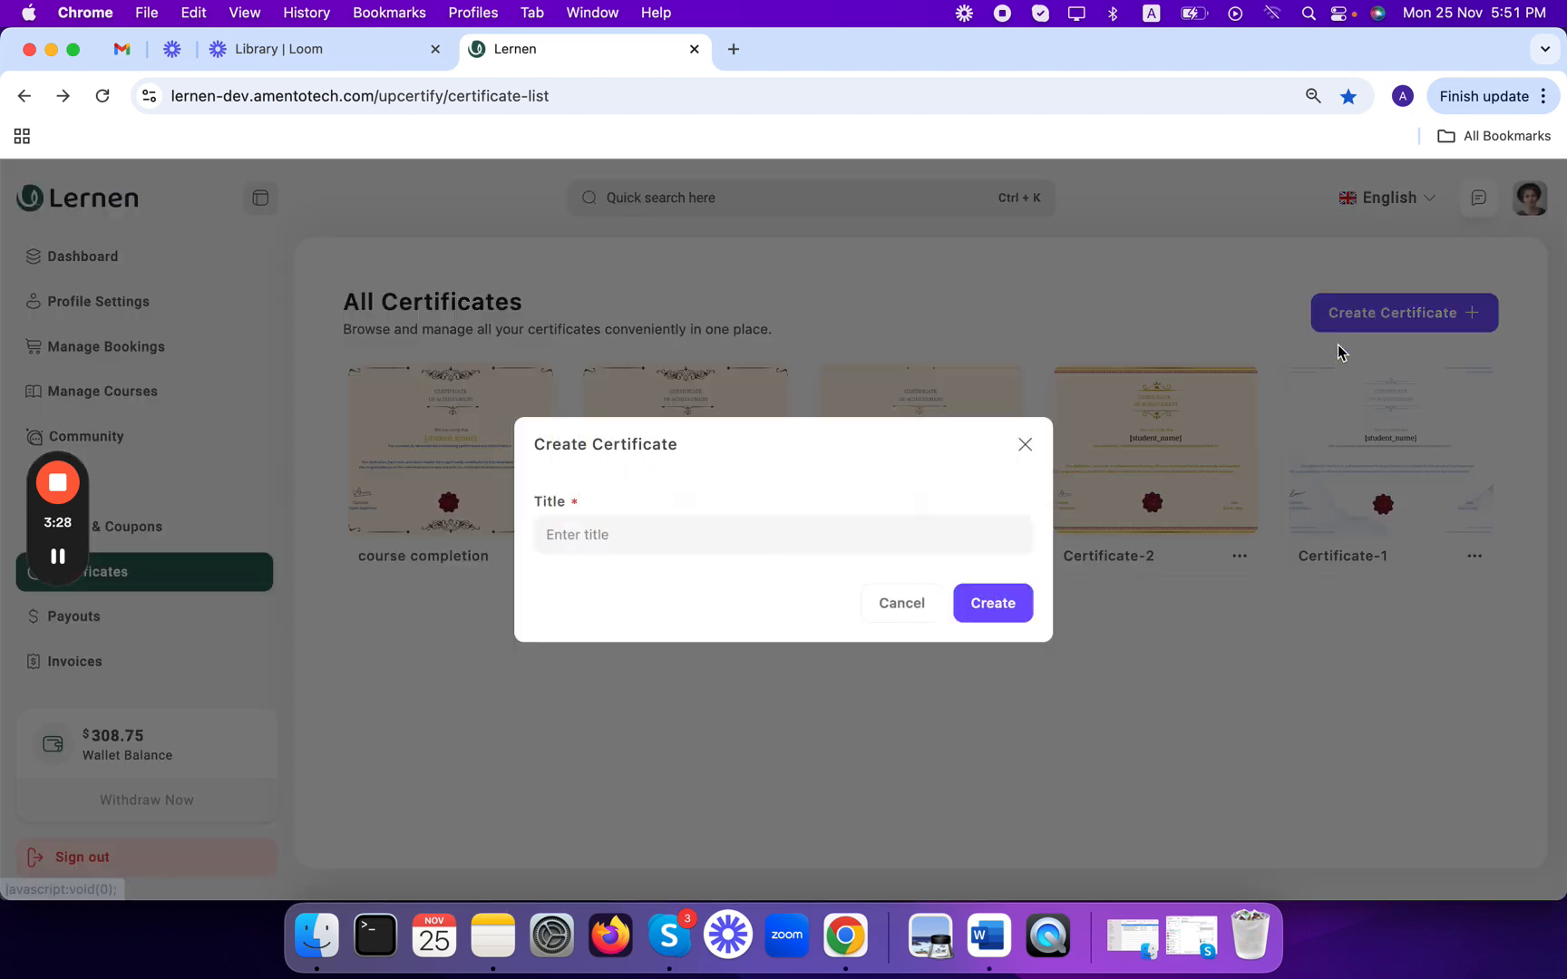
{"action": "left_click", "coordinate": [723, 536]}
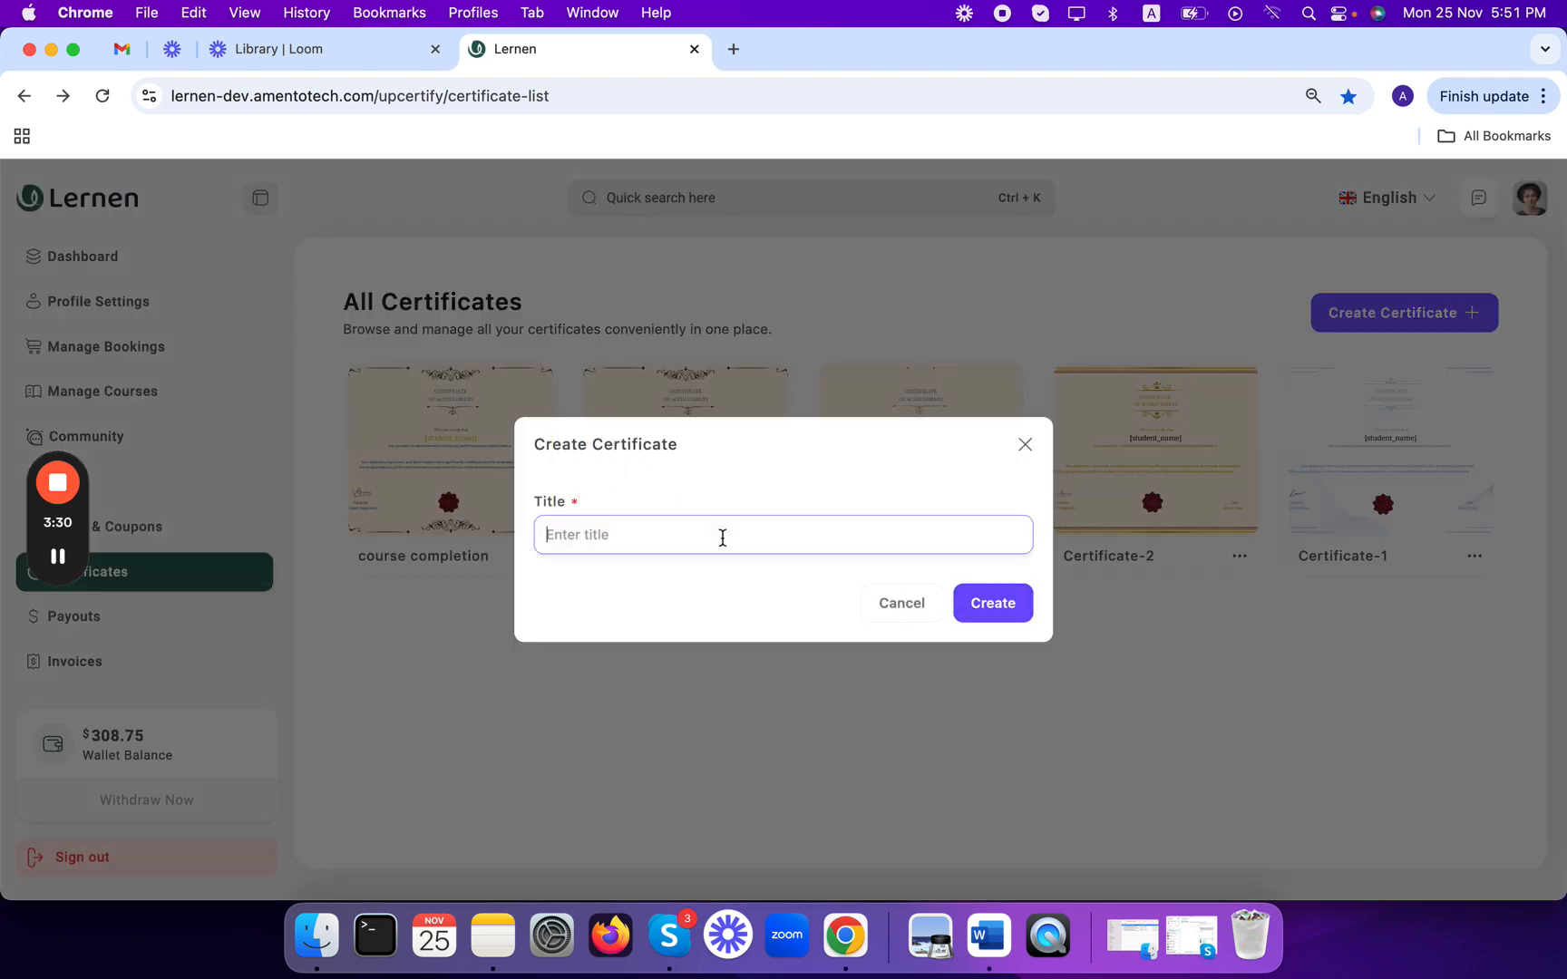
{"action": "type", "text": "session completion"}
{"action": "left_click", "coordinate": [995, 604]}
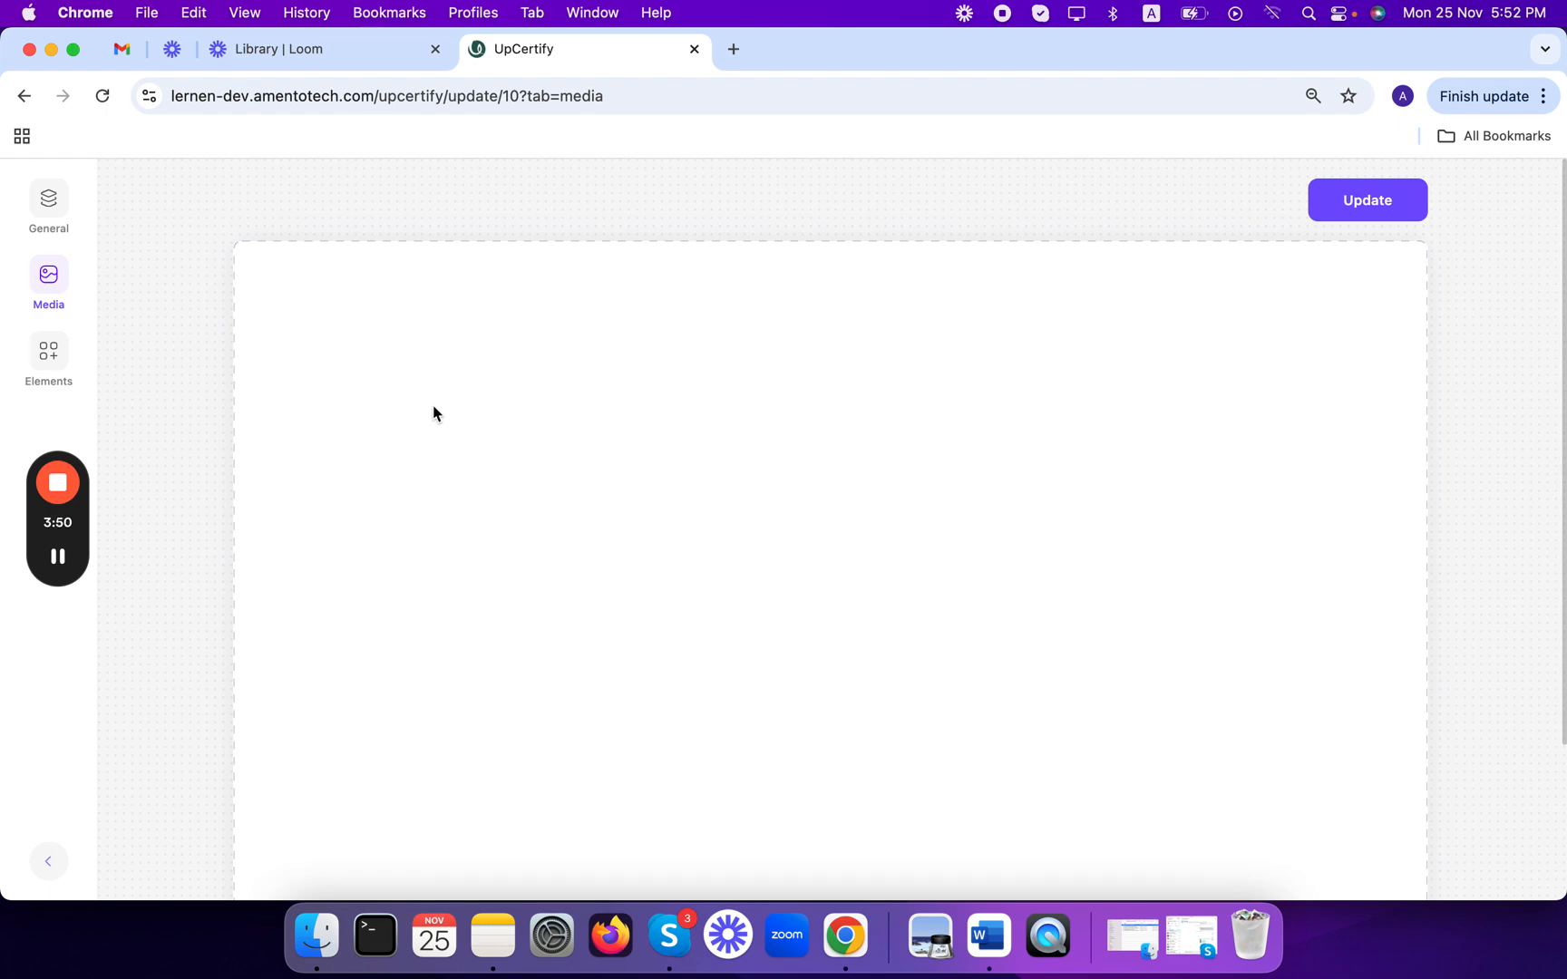
Step: Save the general settings with the title "session completion" and reopen that certificate for editing
{"action": "left_click", "coordinate": [52, 210]}
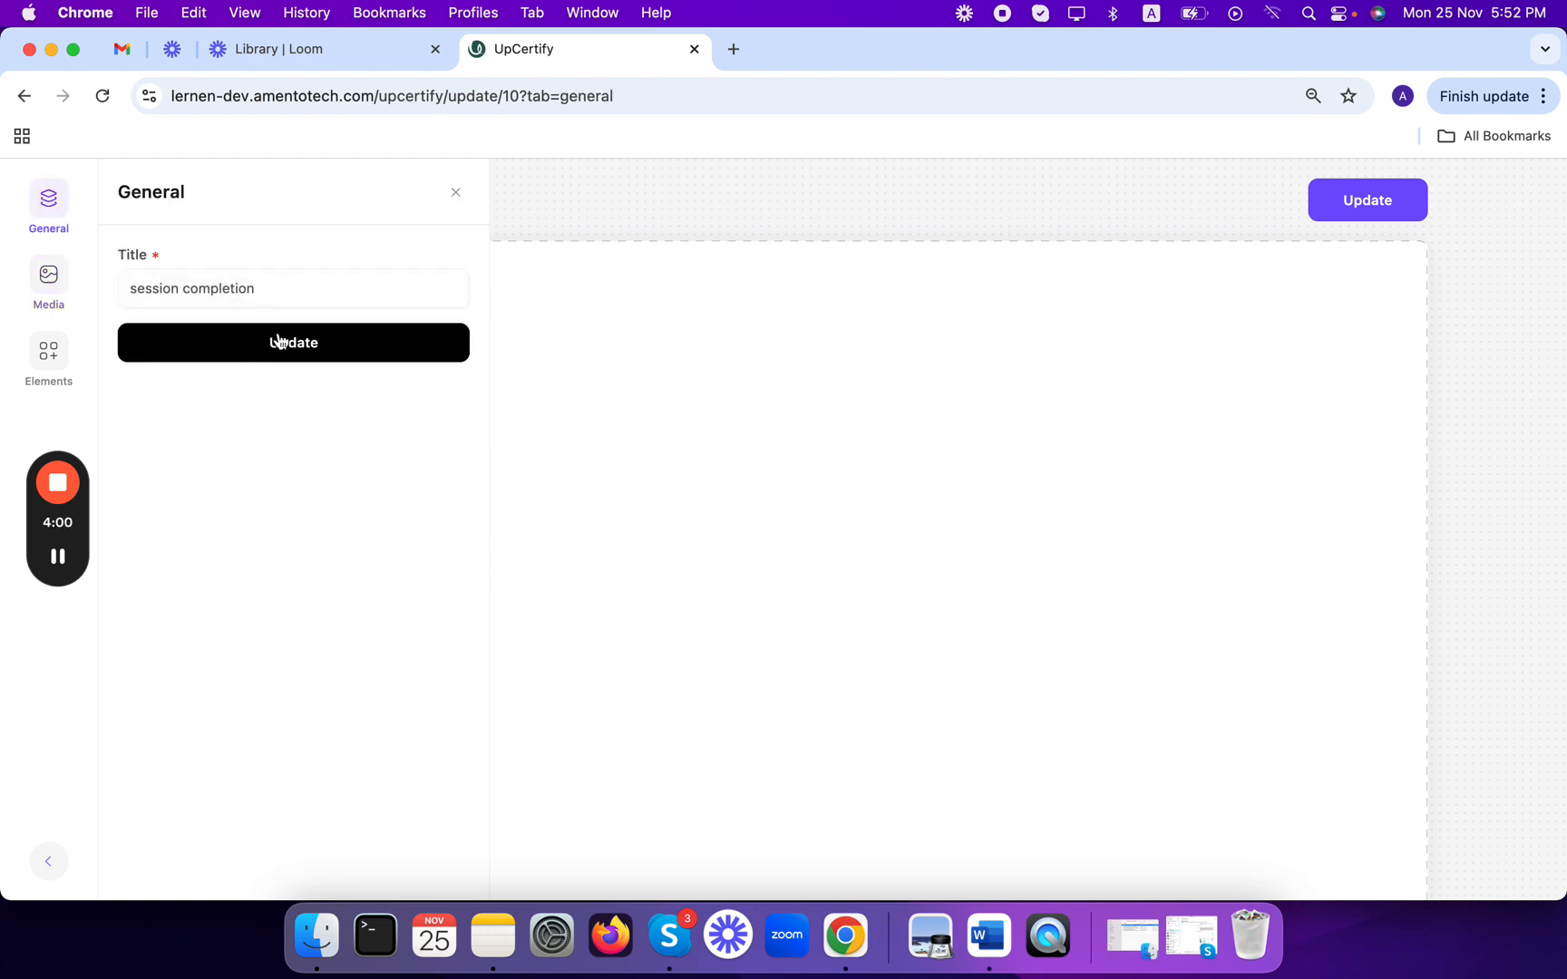
{"action": "left_click", "coordinate": [283, 344]}
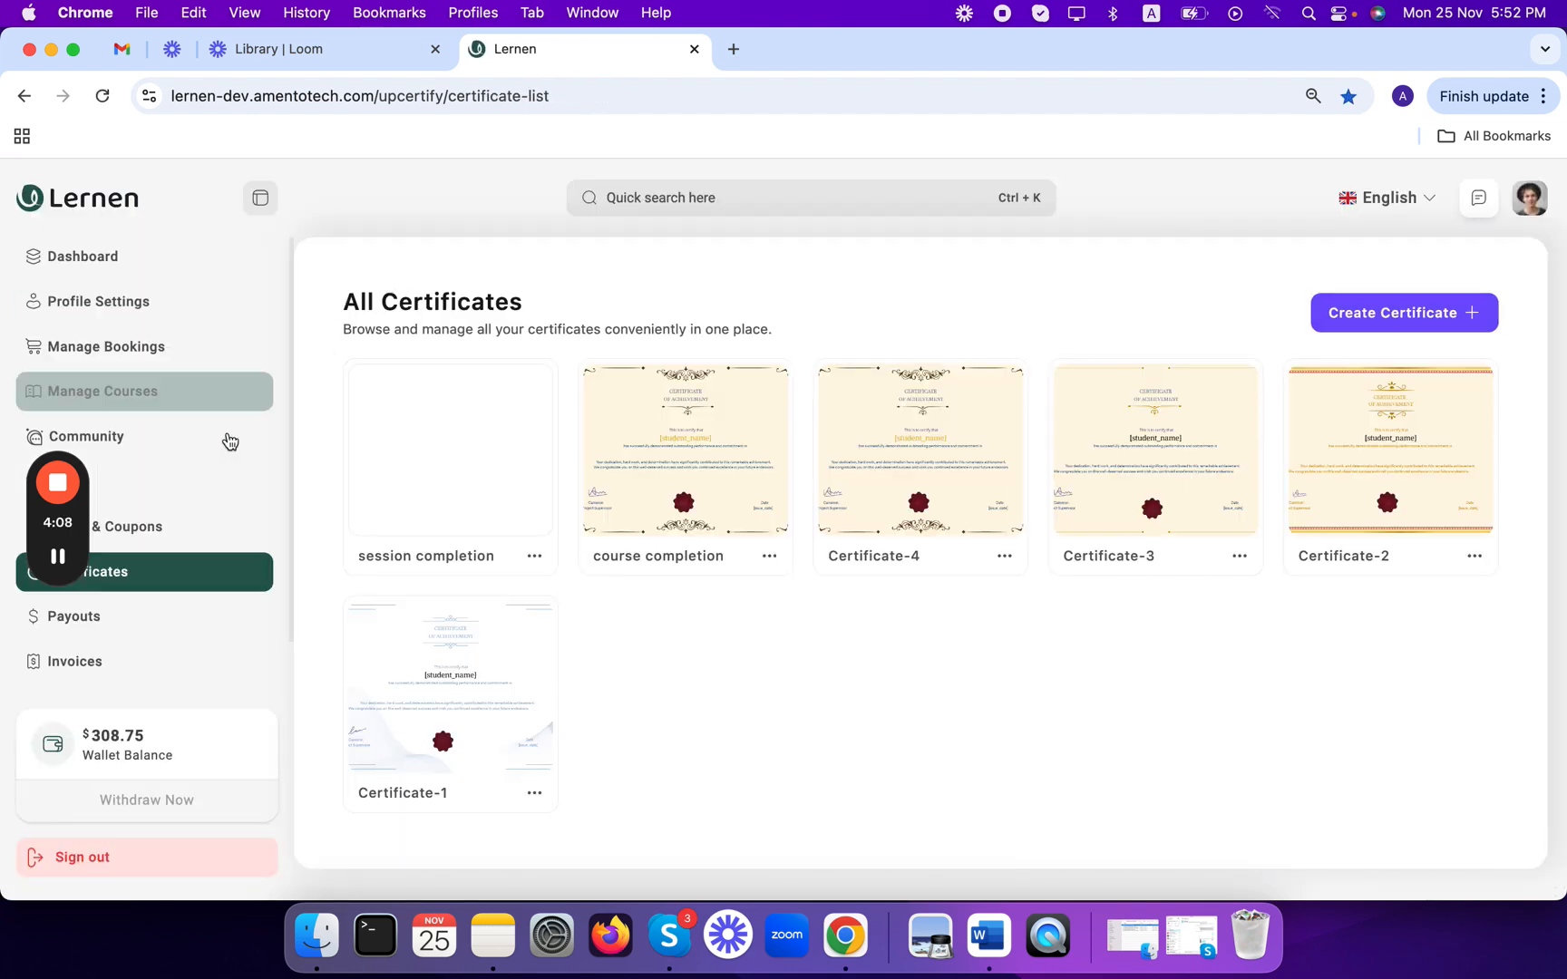
{"action": "left_click", "coordinate": [534, 556]}
{"action": "left_click", "coordinate": [519, 634]}
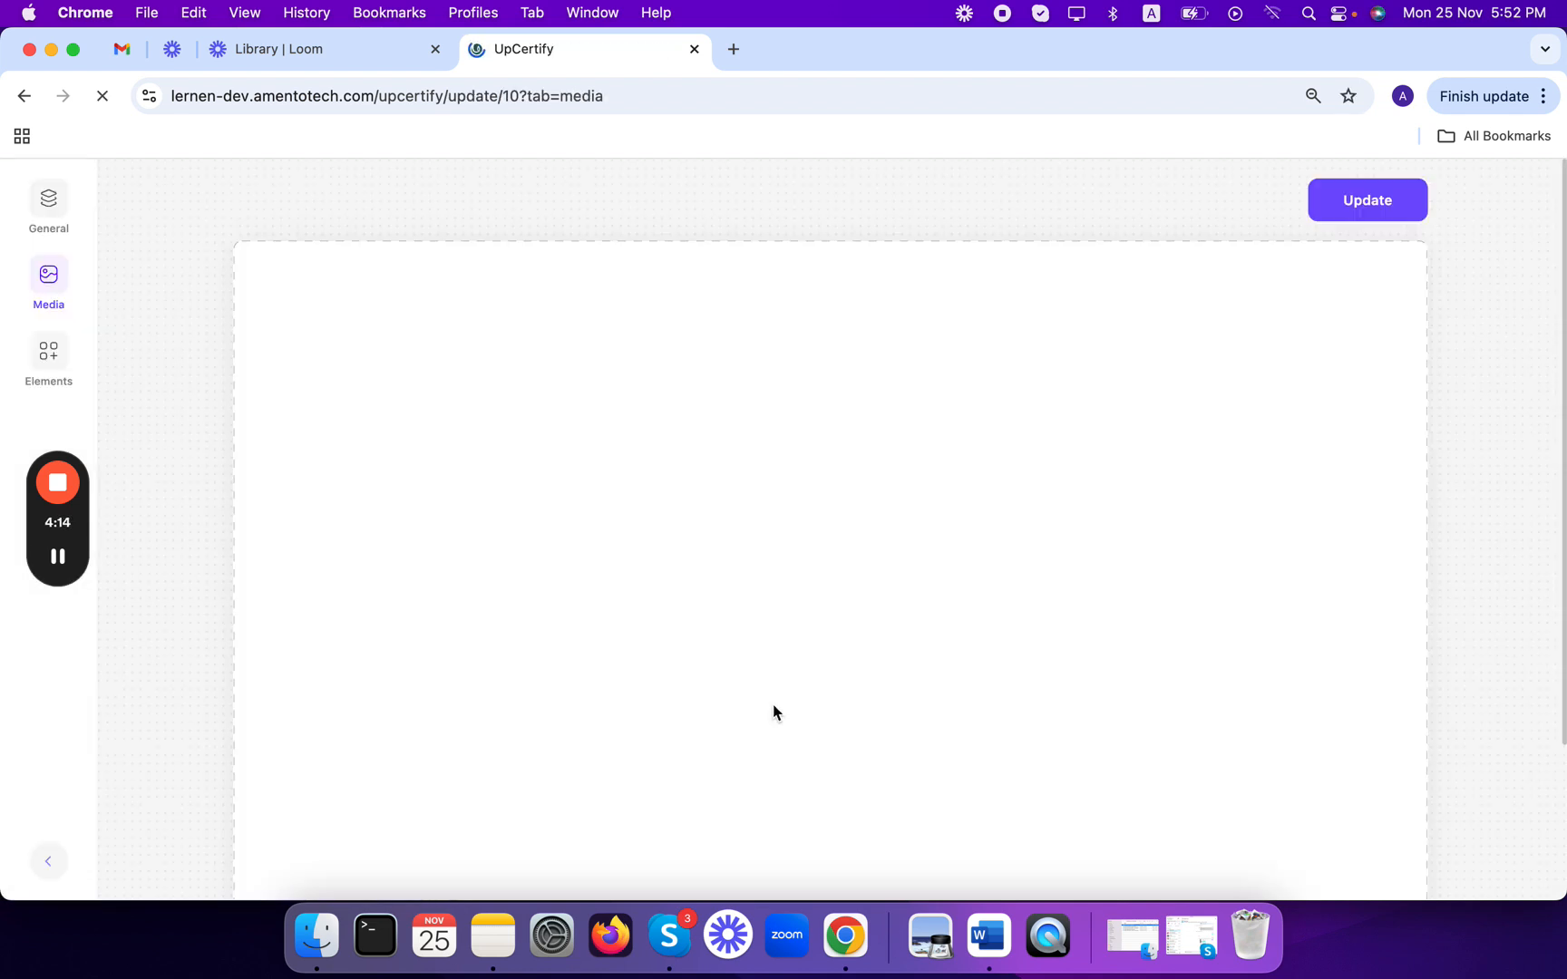
Step: Review the available backgrounds and attachments, and apply the white default background with blue corner lines and waves
{"action": "left_click", "coordinate": [59, 293]}
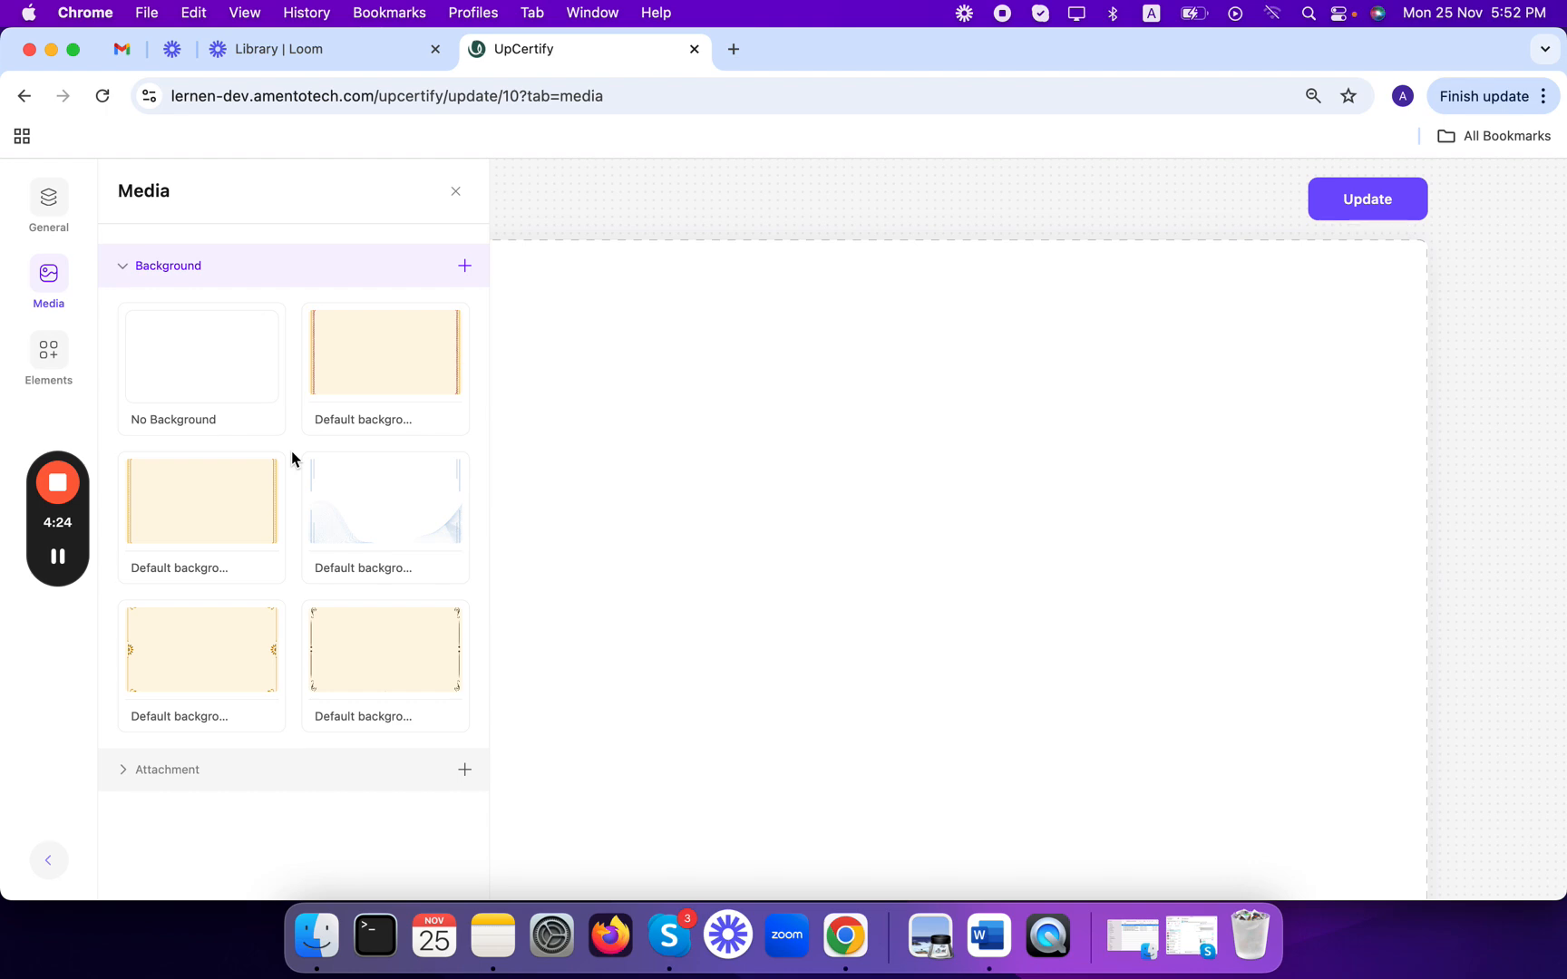
{"action": "left_click", "coordinate": [286, 774]}
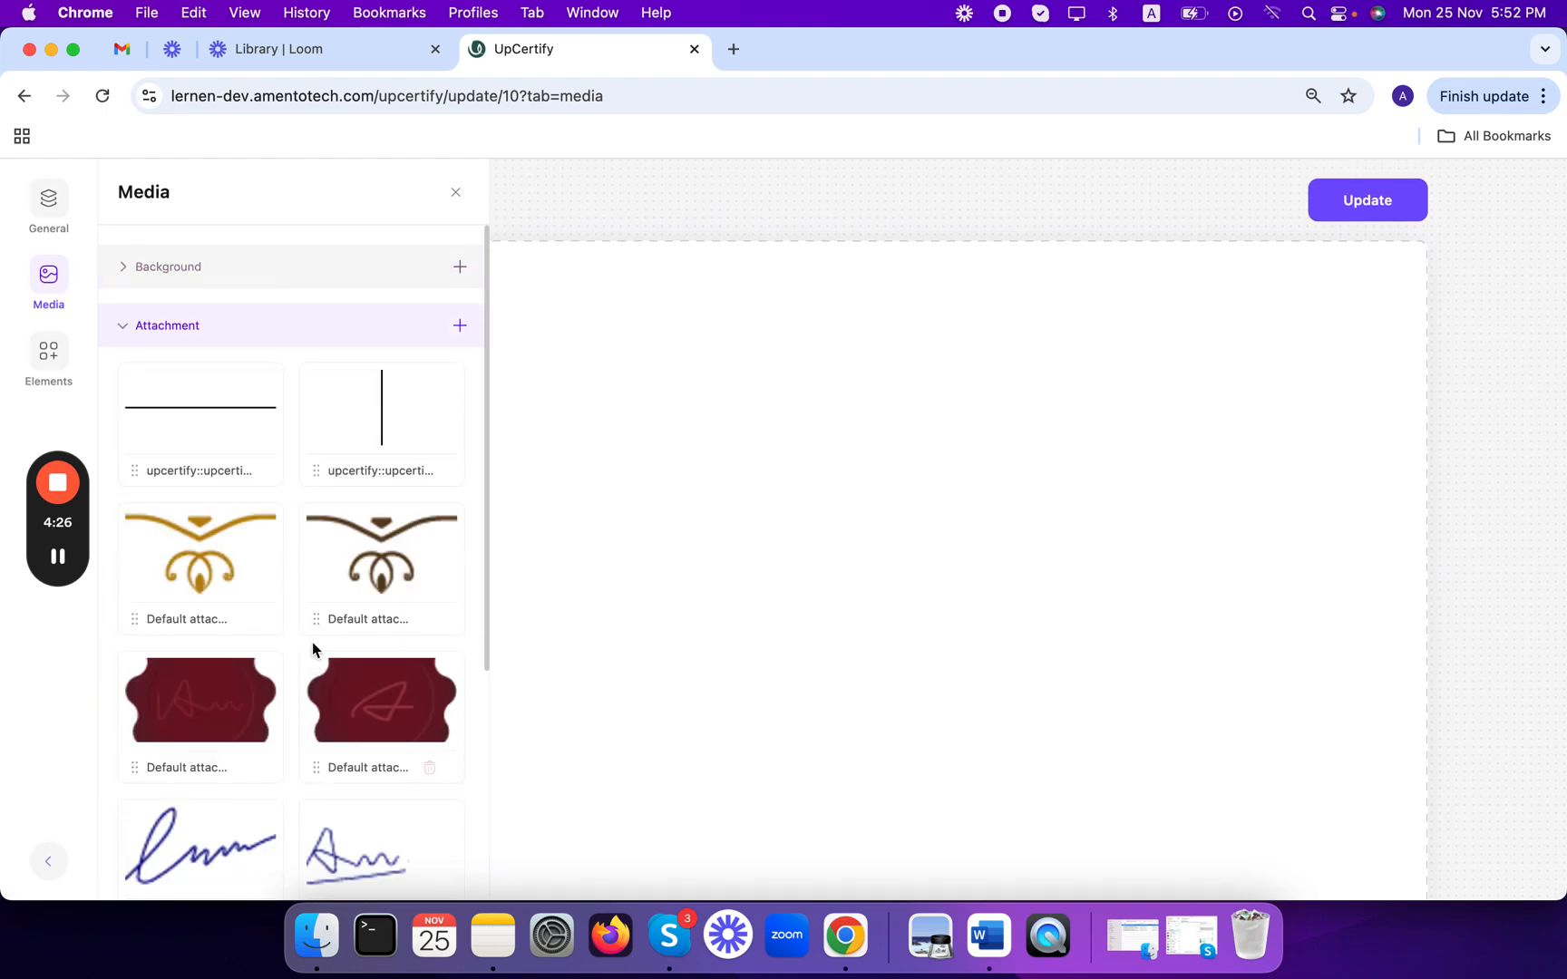
{"action": "left_click", "coordinate": [317, 288]}
{"action": "left_click", "coordinate": [350, 499]}
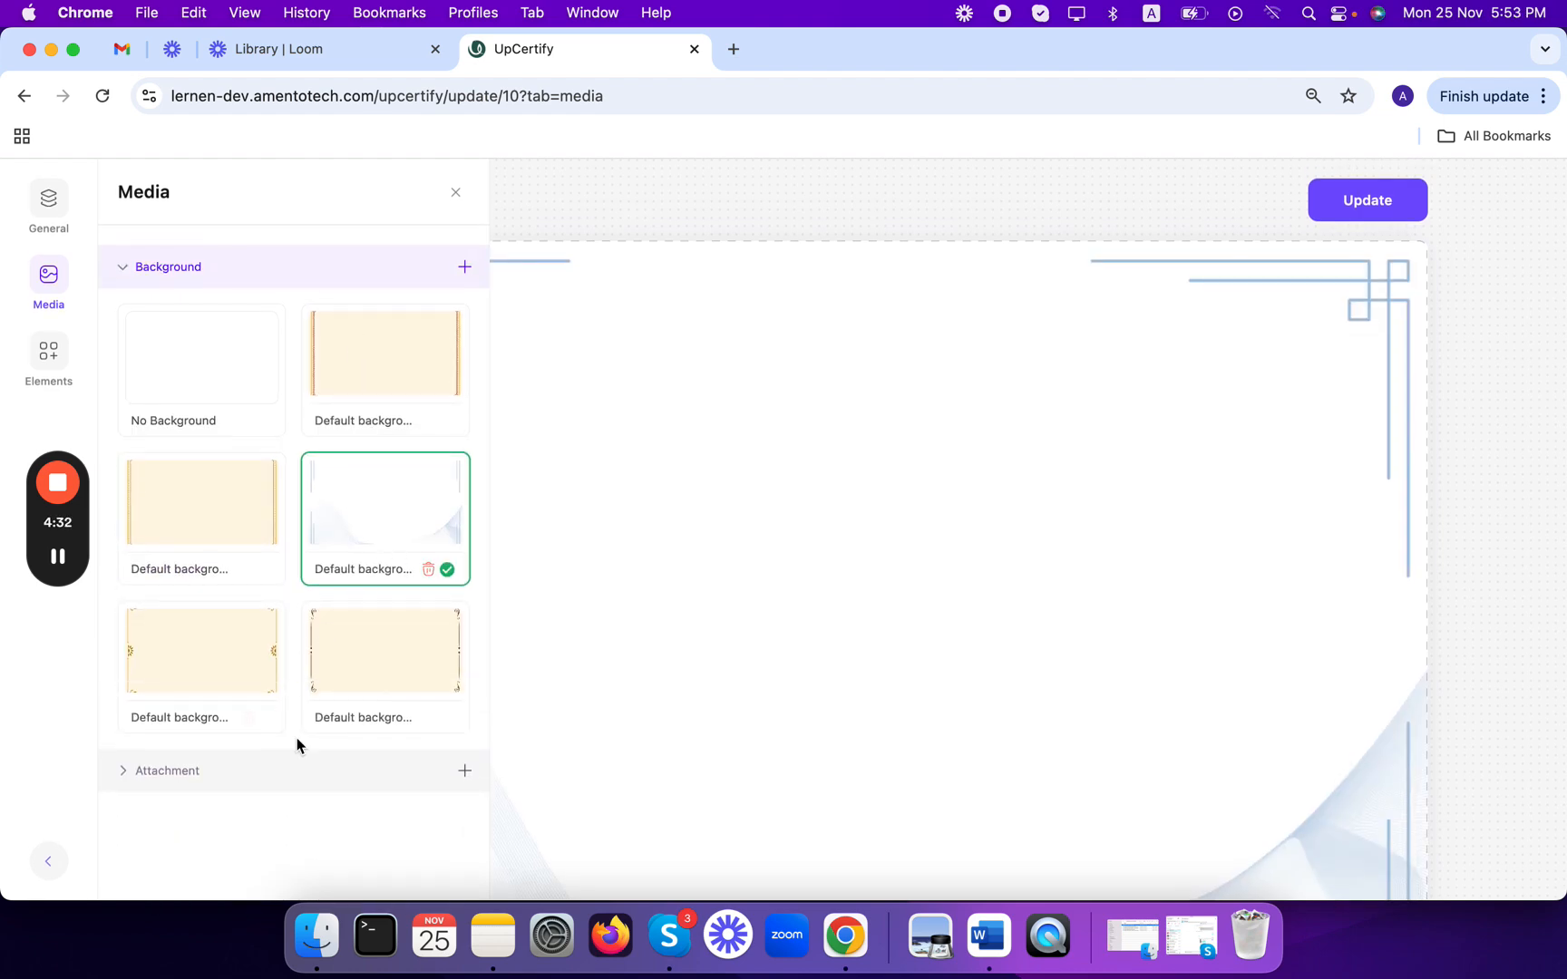
Step: Place the brown flourish attachment near the certificate's upper-right corner and a duplicate of it in the lower-right area
{"action": "left_click", "coordinate": [317, 775]}
{"action": "scroll", "coordinate": [371, 691], "scroll_direction": "down", "scroll_amount": 3}
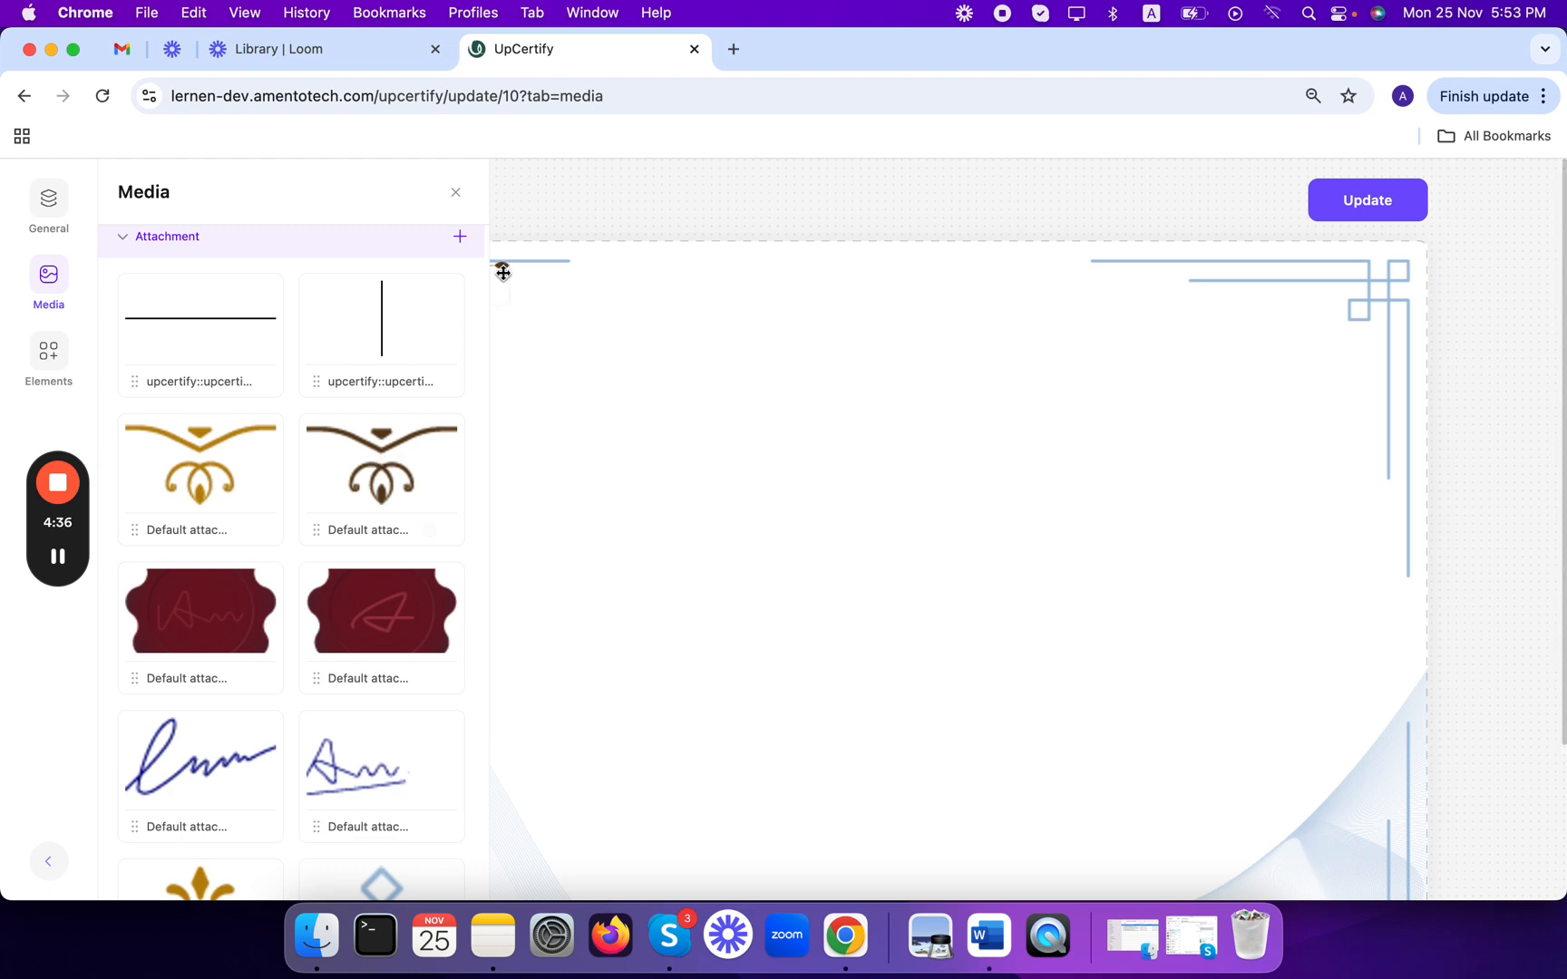
{"action": "left_click_drag", "start_coordinate": [500, 266], "coordinate": [1351, 316]}
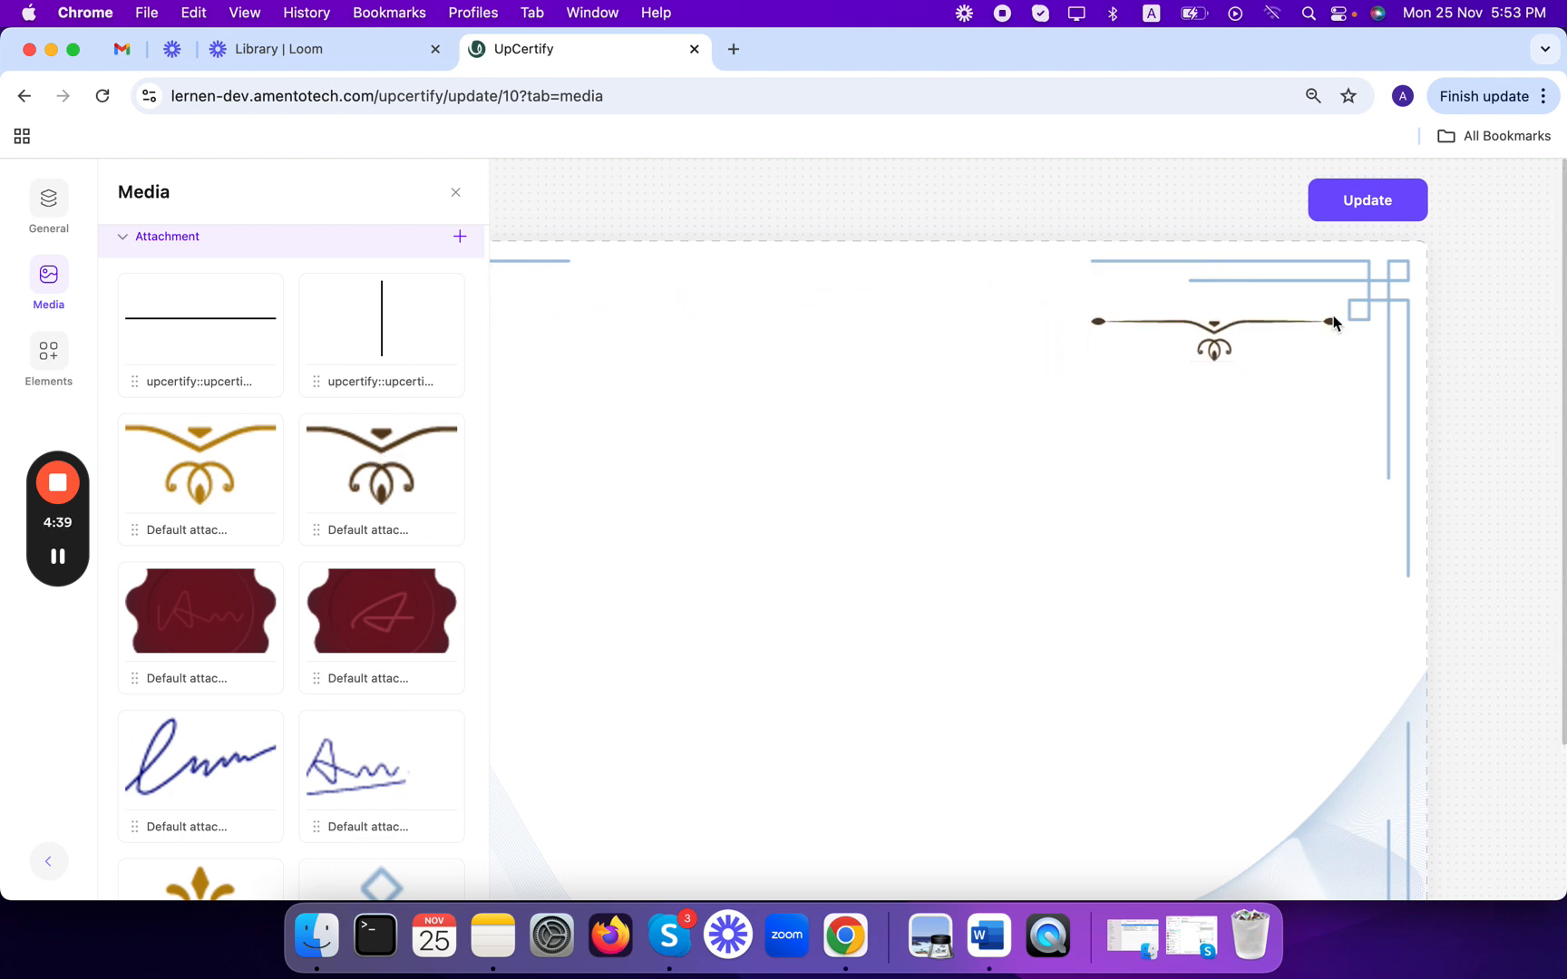
{"action": "left_click", "coordinate": [1165, 329]}
{"action": "left_click_drag", "start_coordinate": [1092, 317], "coordinate": [977, 298]}
{"action": "left_click_drag", "start_coordinate": [1129, 297], "coordinate": [1144, 329]}
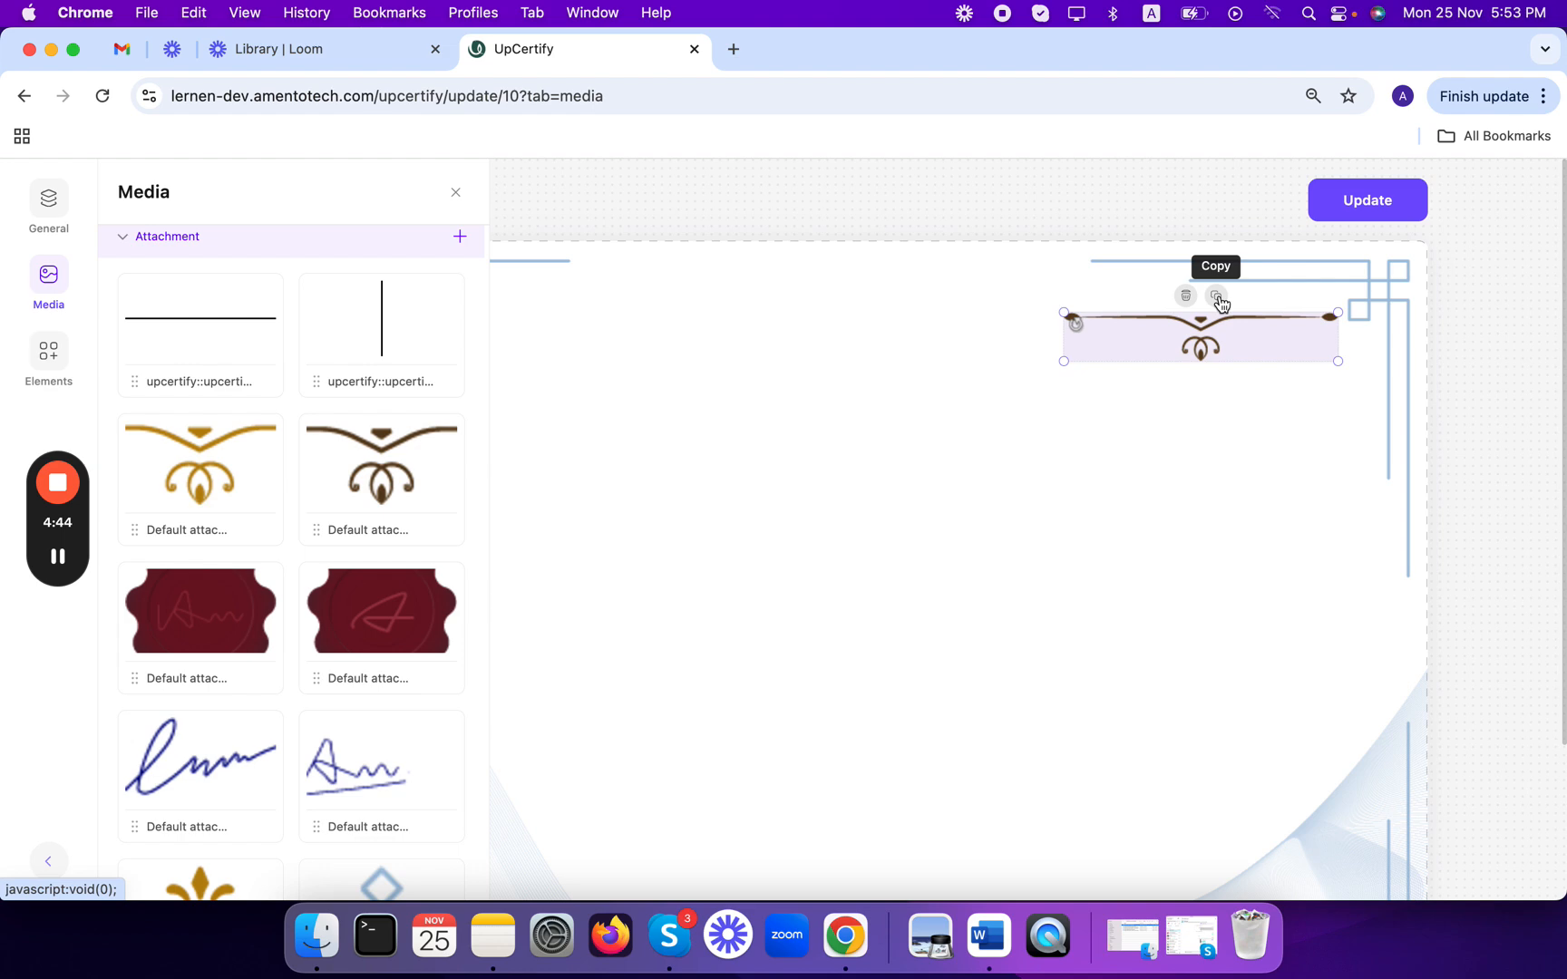
{"action": "left_click_drag", "start_coordinate": [528, 265], "coordinate": [1303, 773]}
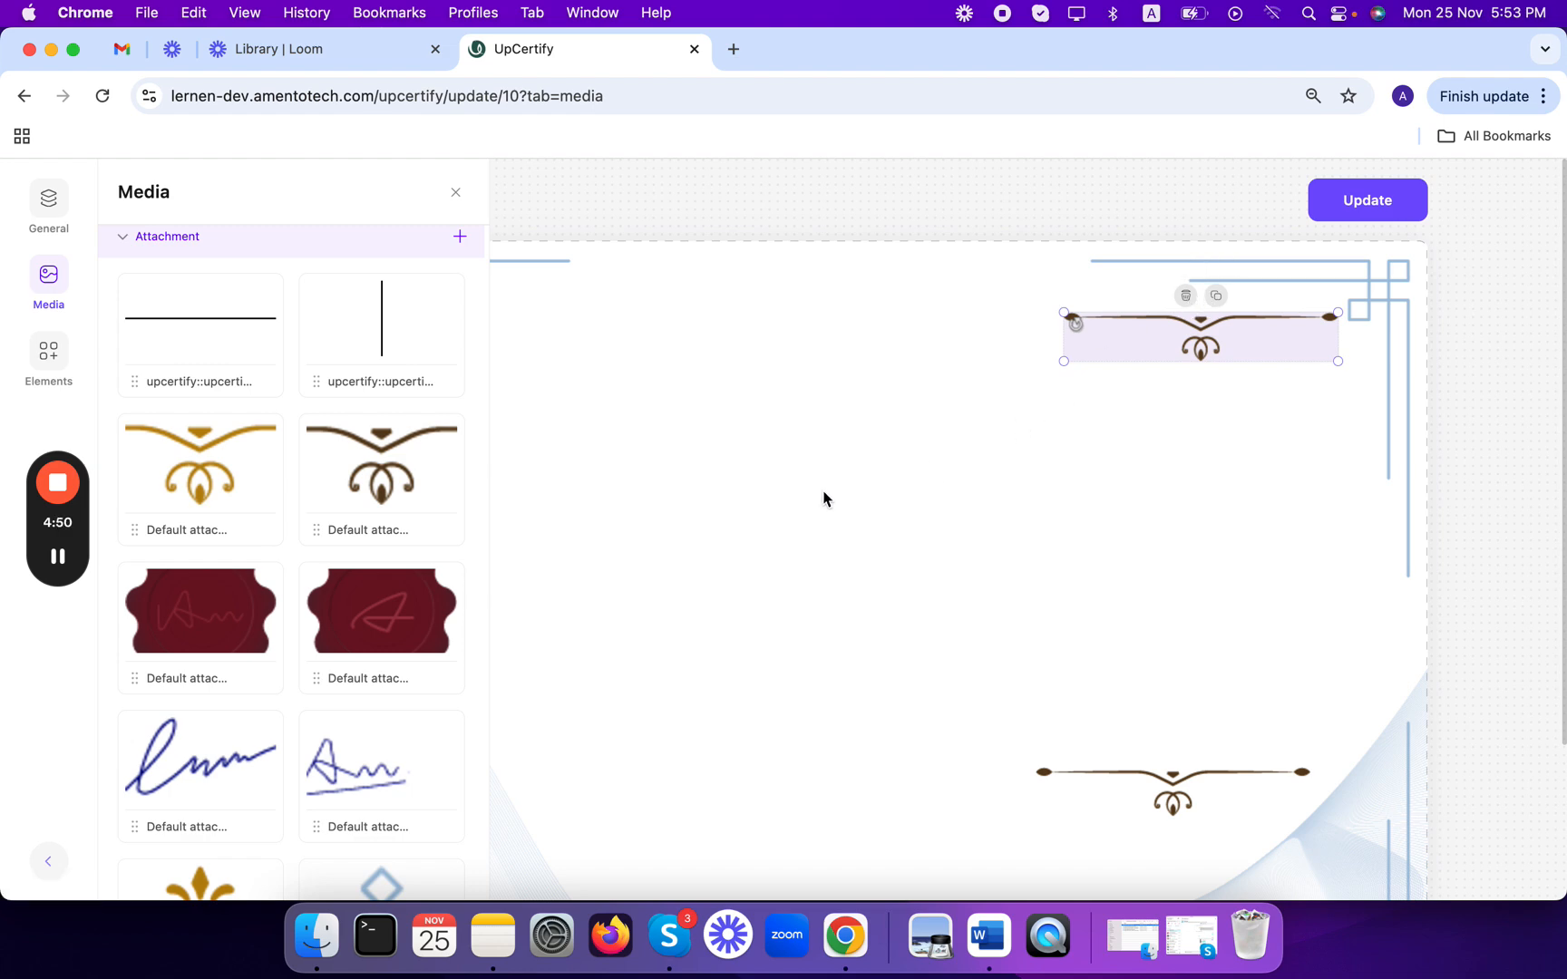
Step: View the form for uploading a custom background and close it without saving
{"action": "scroll", "coordinate": [293, 486], "scroll_direction": "up", "scroll_amount": 3}
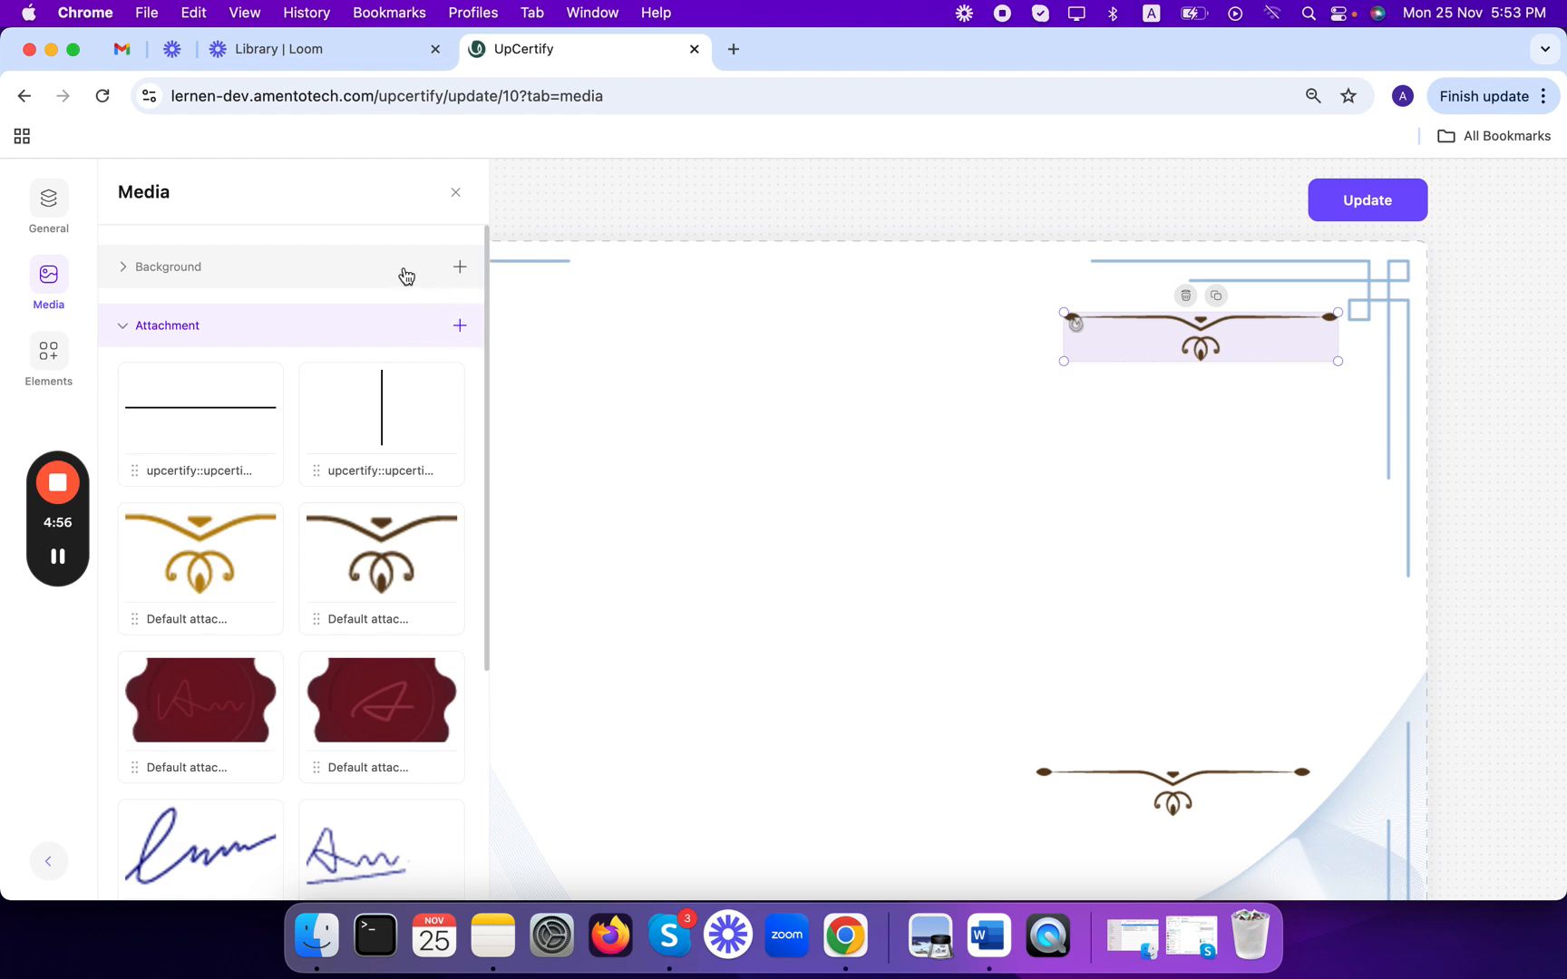
{"action": "left_click", "coordinate": [432, 278]}
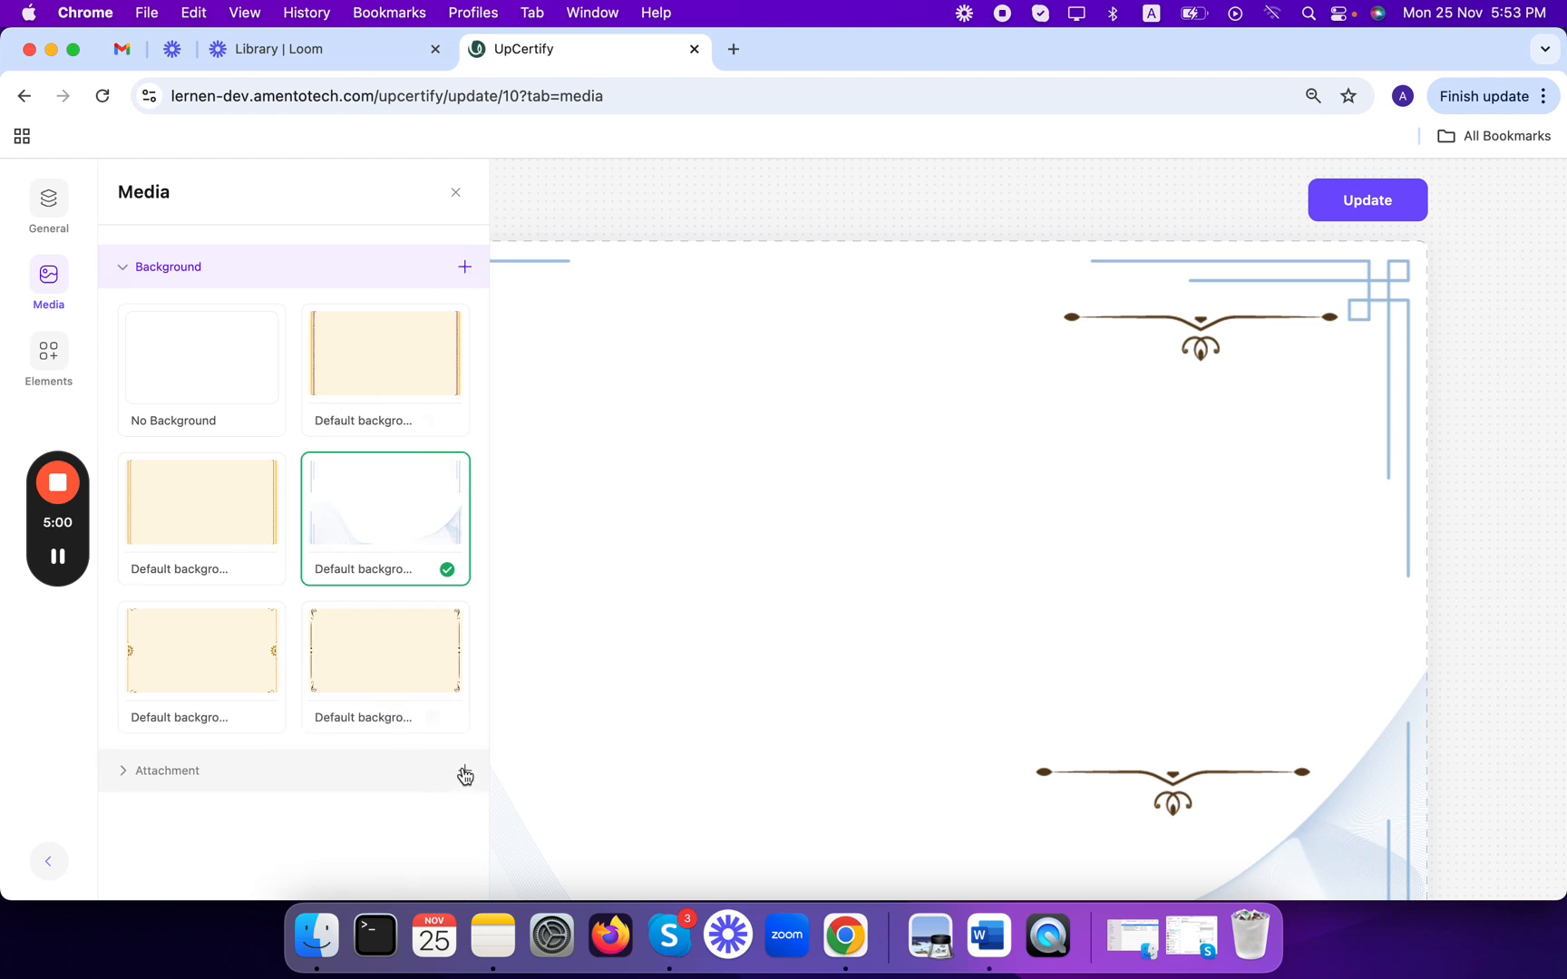
{"action": "left_click", "coordinate": [464, 268]}
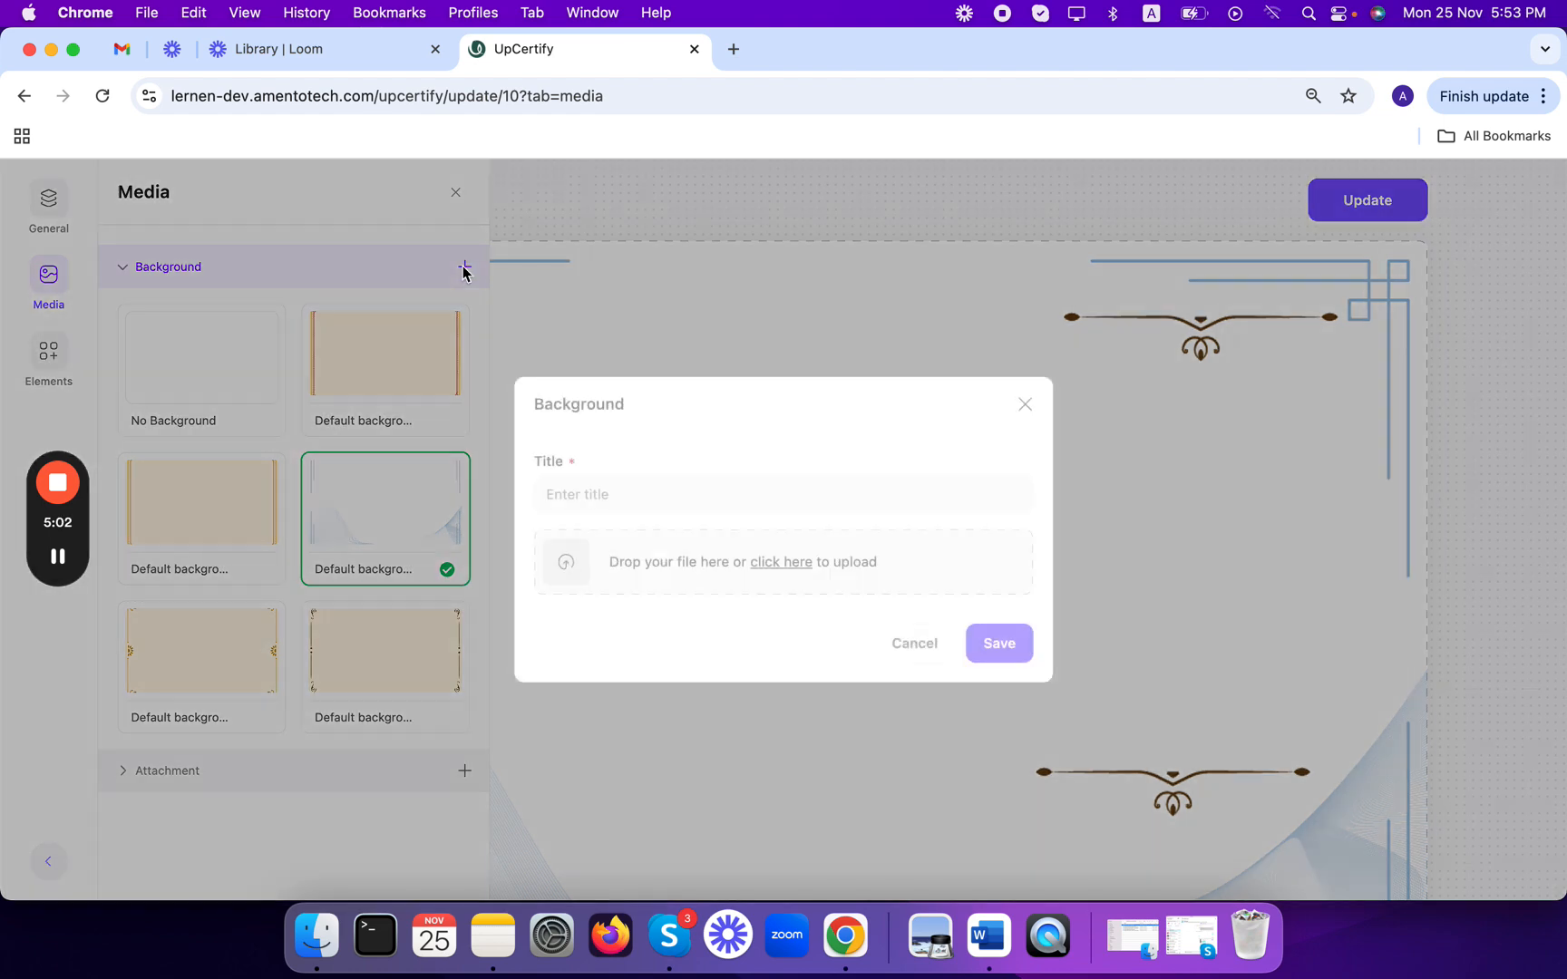
{"action": "left_click", "coordinate": [907, 650]}
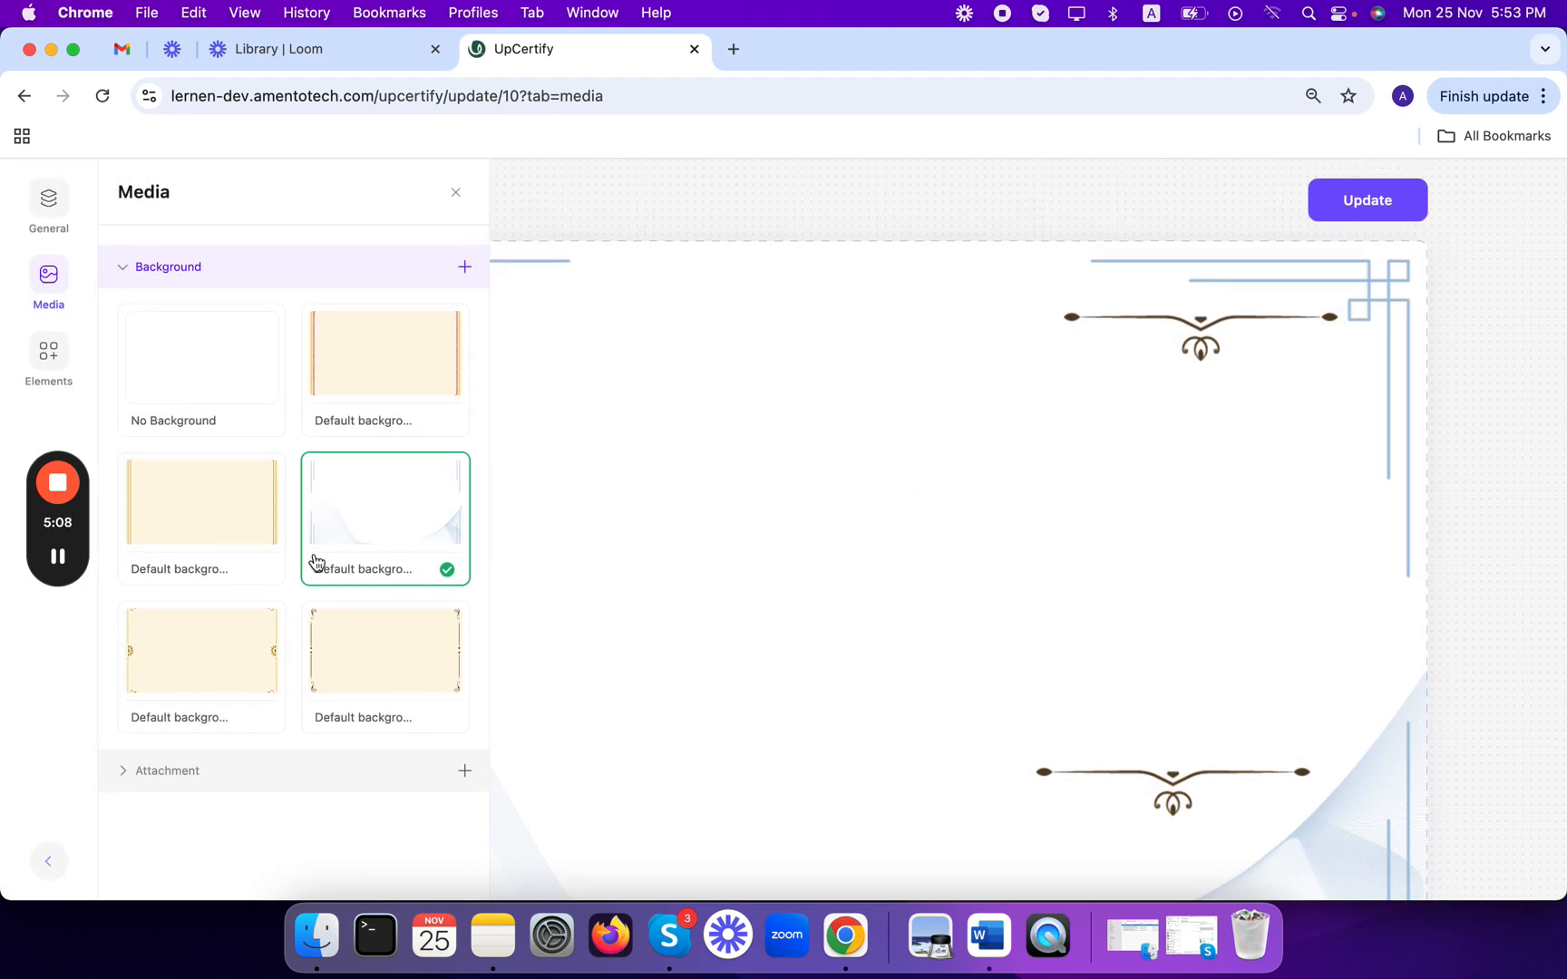
Step: Find the Custom message element by searching for "cust" and place it near the middle of the certificate
{"action": "left_click", "coordinate": [57, 375]}
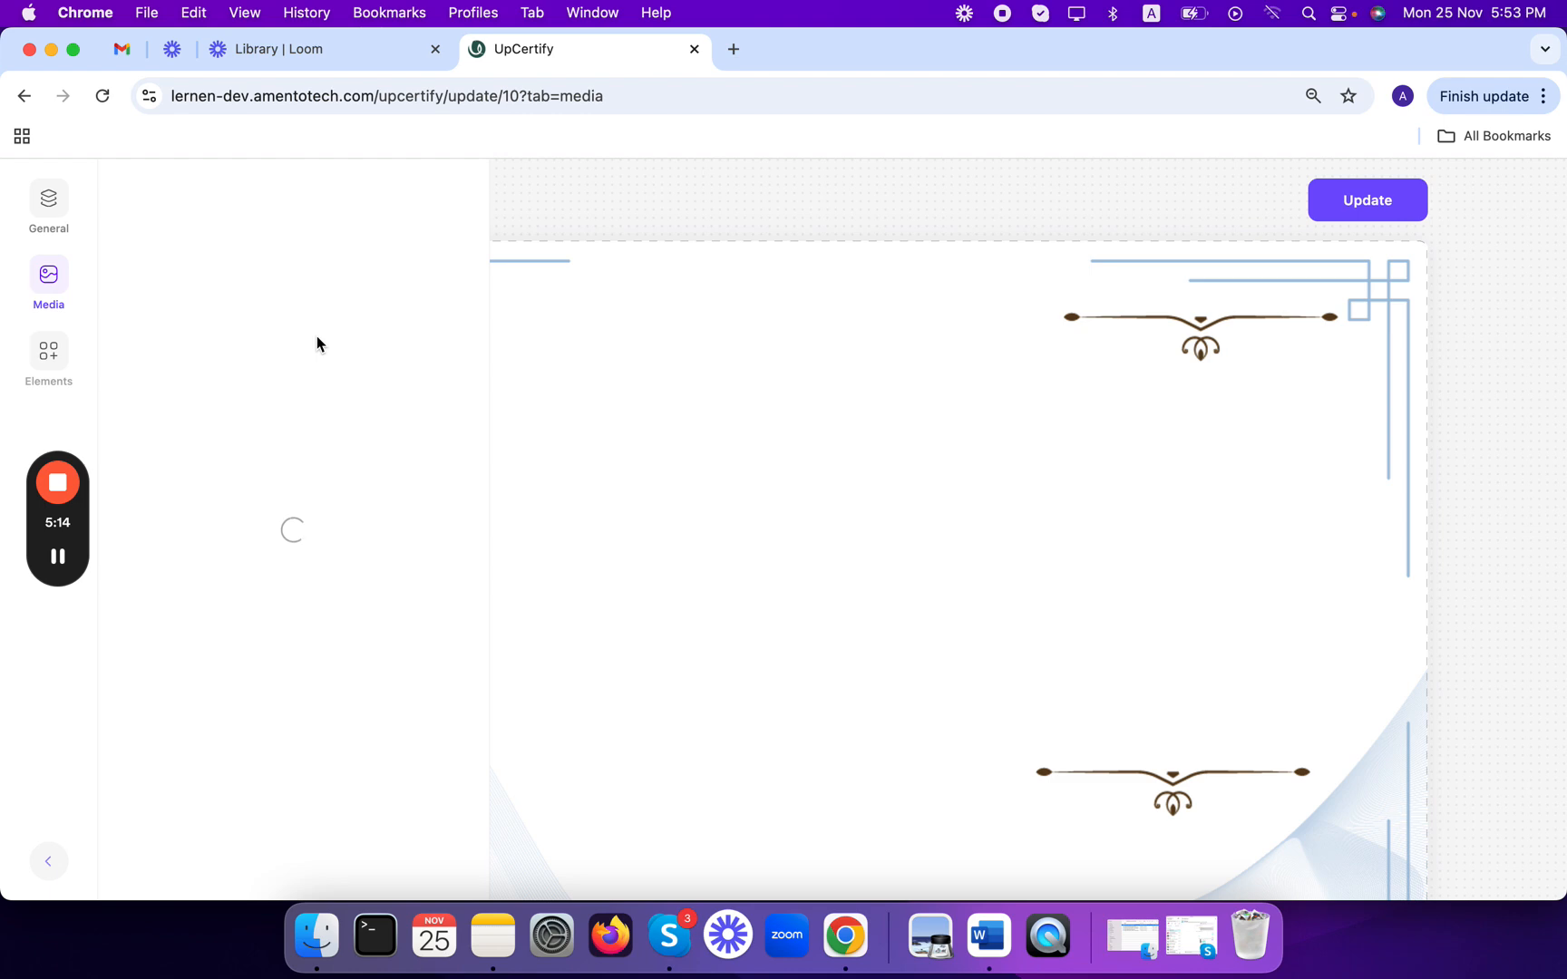
{"action": "scroll", "coordinate": [245, 395], "scroll_direction": "down", "scroll_amount": 5}
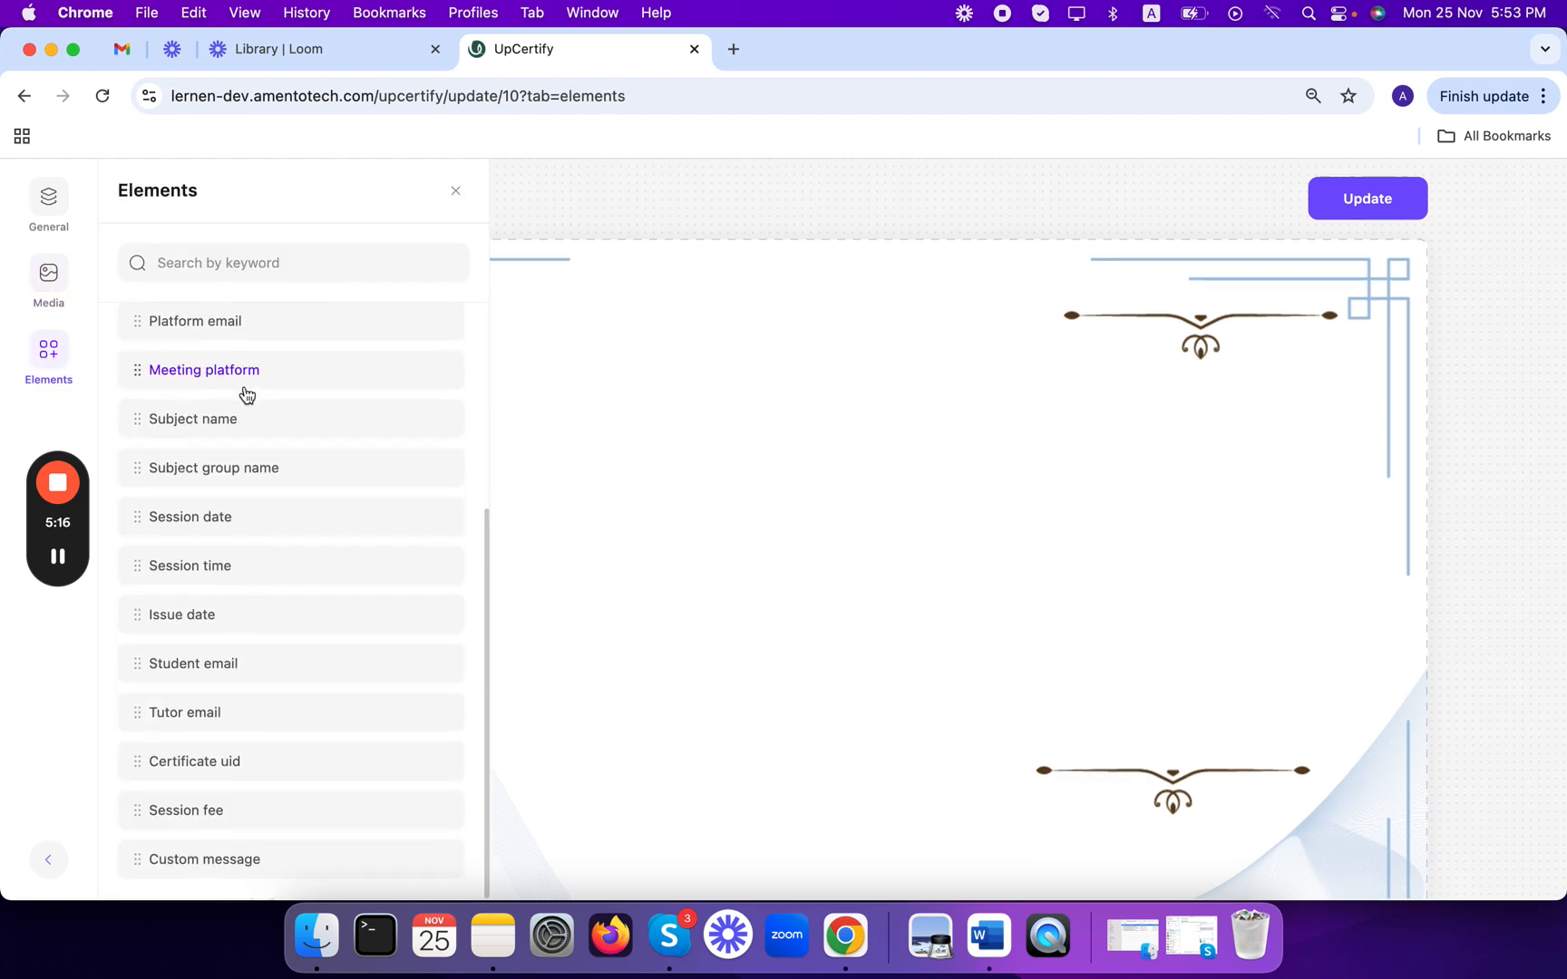
{"action": "scroll", "coordinate": [295, 780], "scroll_direction": "up", "scroll_amount": 5}
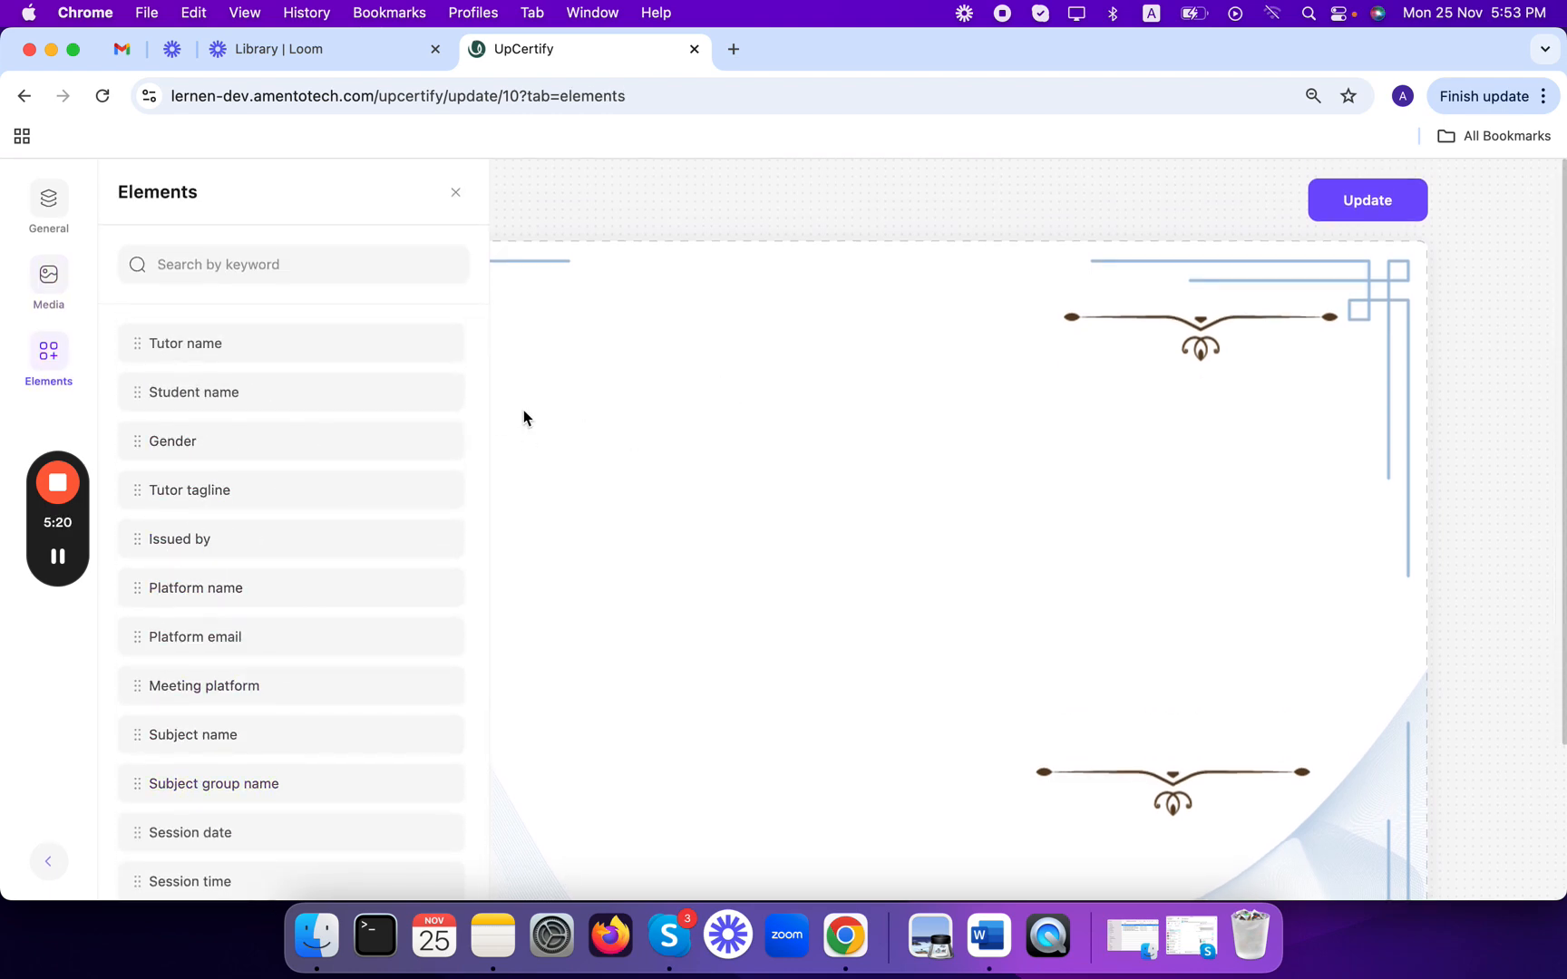
{"action": "left_click", "coordinate": [269, 262]}
{"action": "type", "text": "cust"}
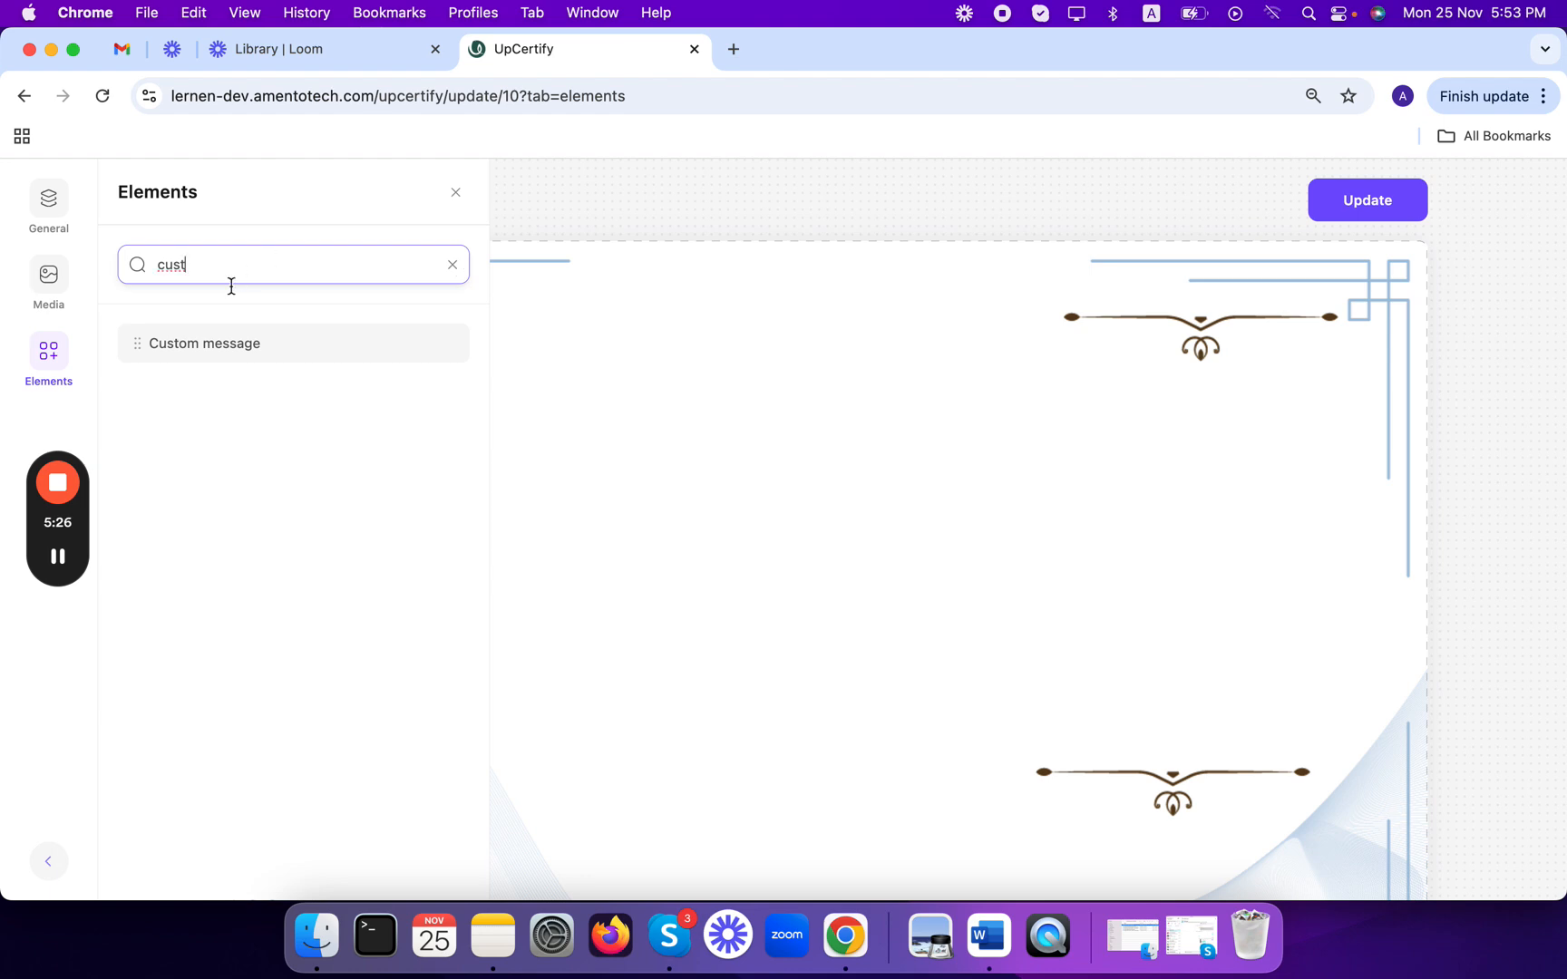
{"action": "left_click", "coordinate": [237, 353]}
{"action": "left_click", "coordinate": [508, 284]}
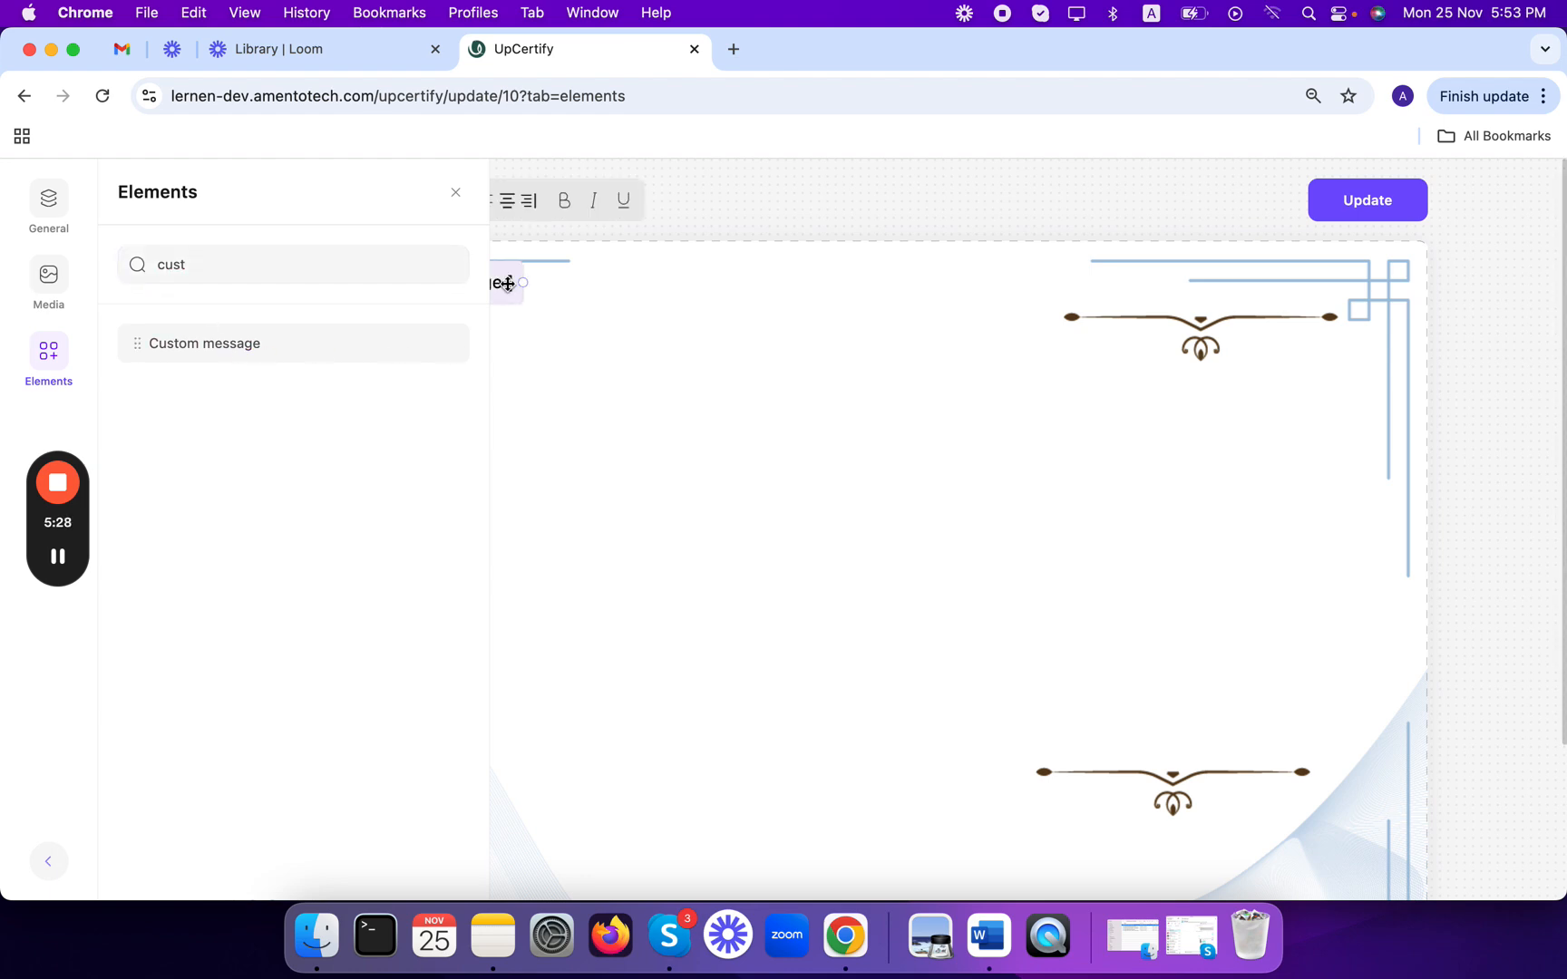
{"action": "left_click_drag", "start_coordinate": [482, 388], "coordinate": [938, 546]}
{"action": "left_click_drag", "start_coordinate": [489, 281], "coordinate": [878, 514]}
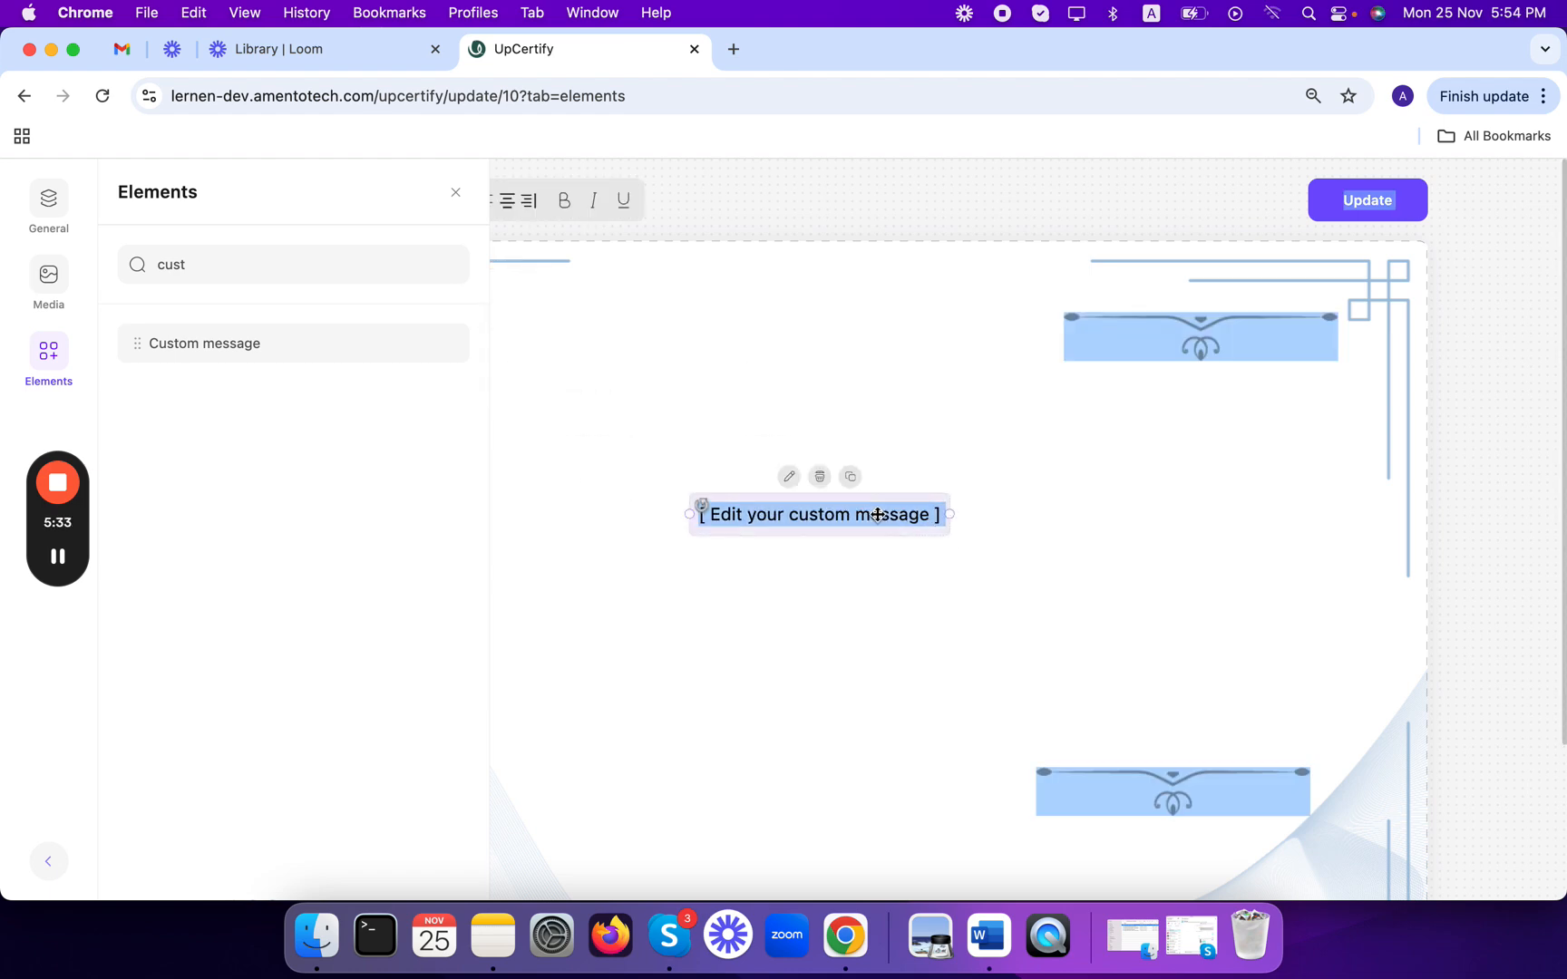
Step: Replace the custom message's placeholder text with "HI, you have received your certificate"
{"action": "left_click", "coordinate": [791, 478]}
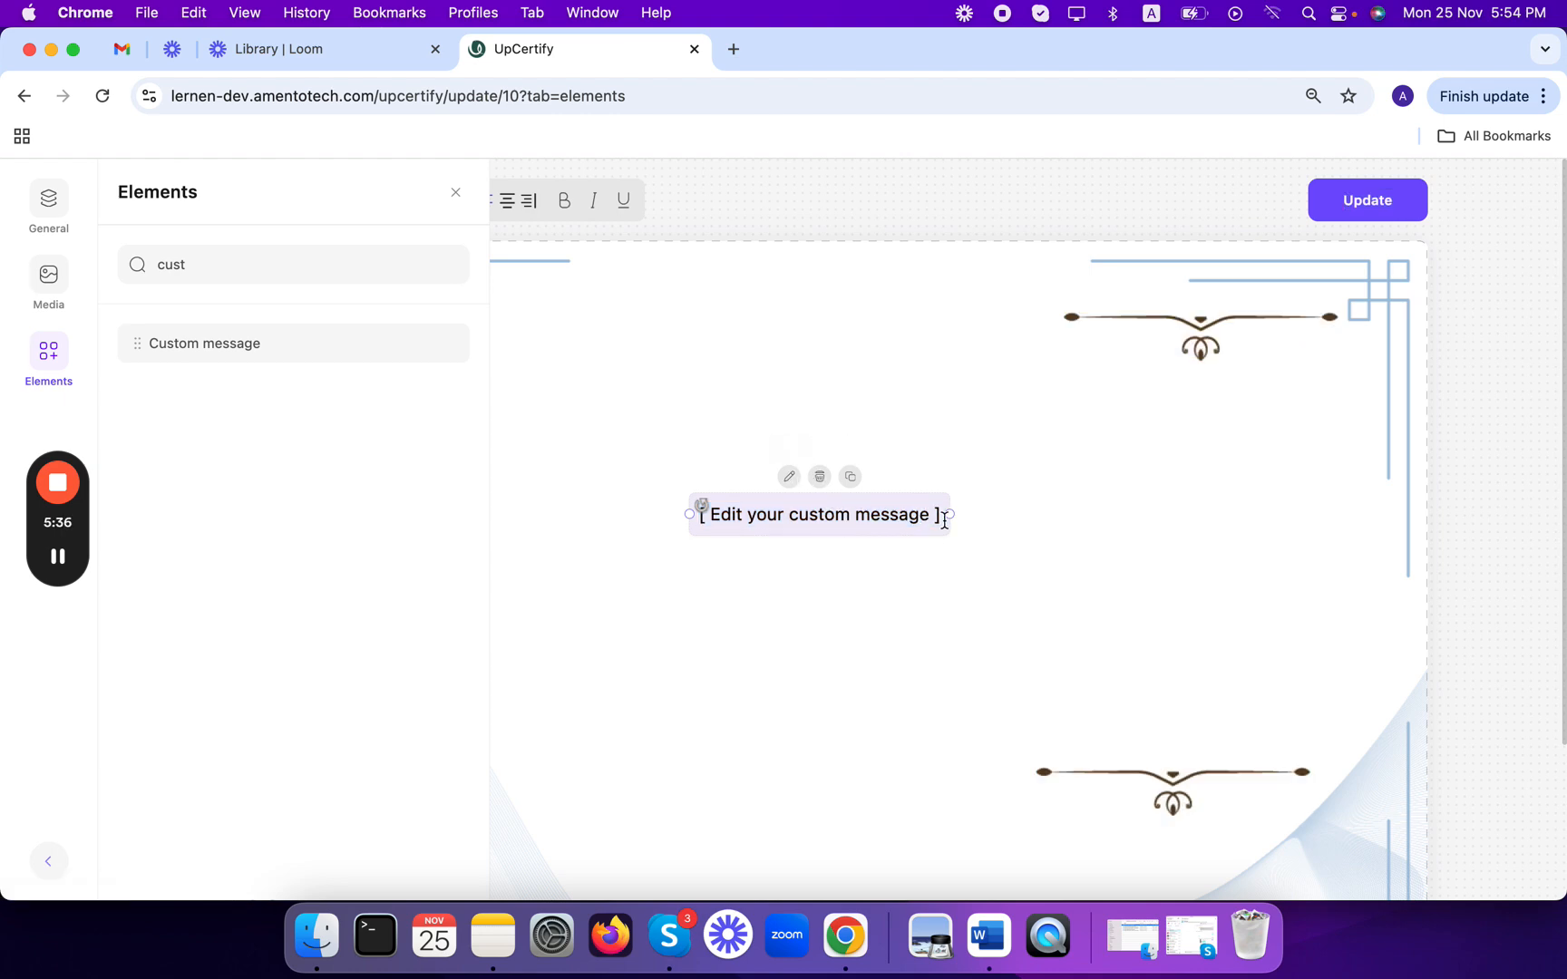
{"action": "left_click_drag", "start_coordinate": [944, 520], "coordinate": [715, 521]}
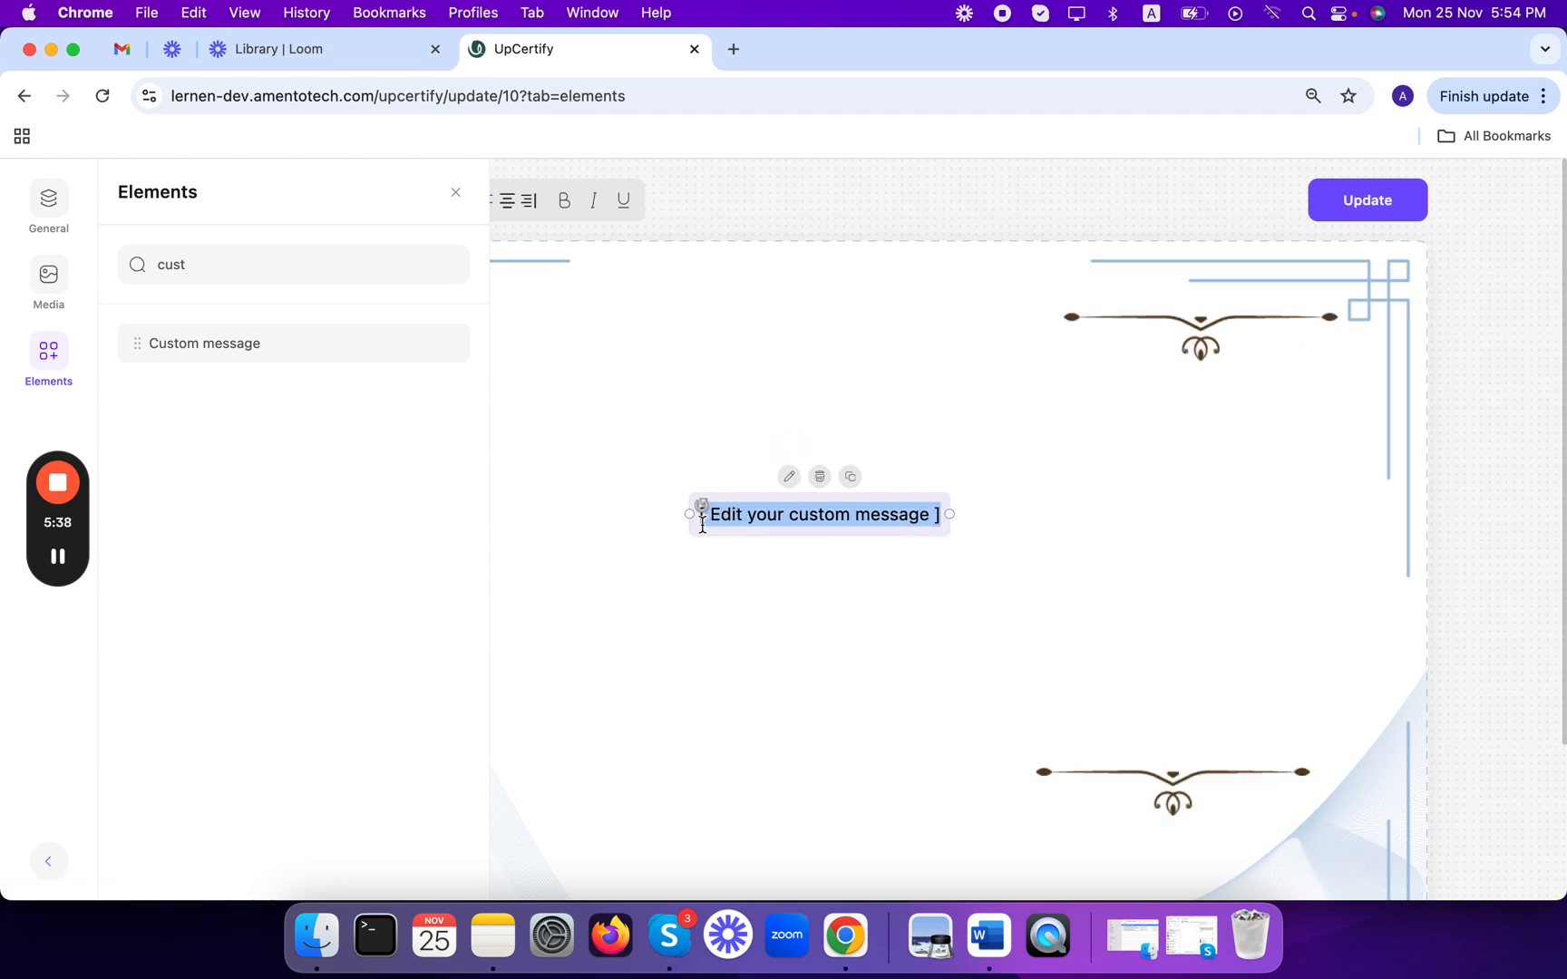
{"action": "key", "text": "BackSpace"}
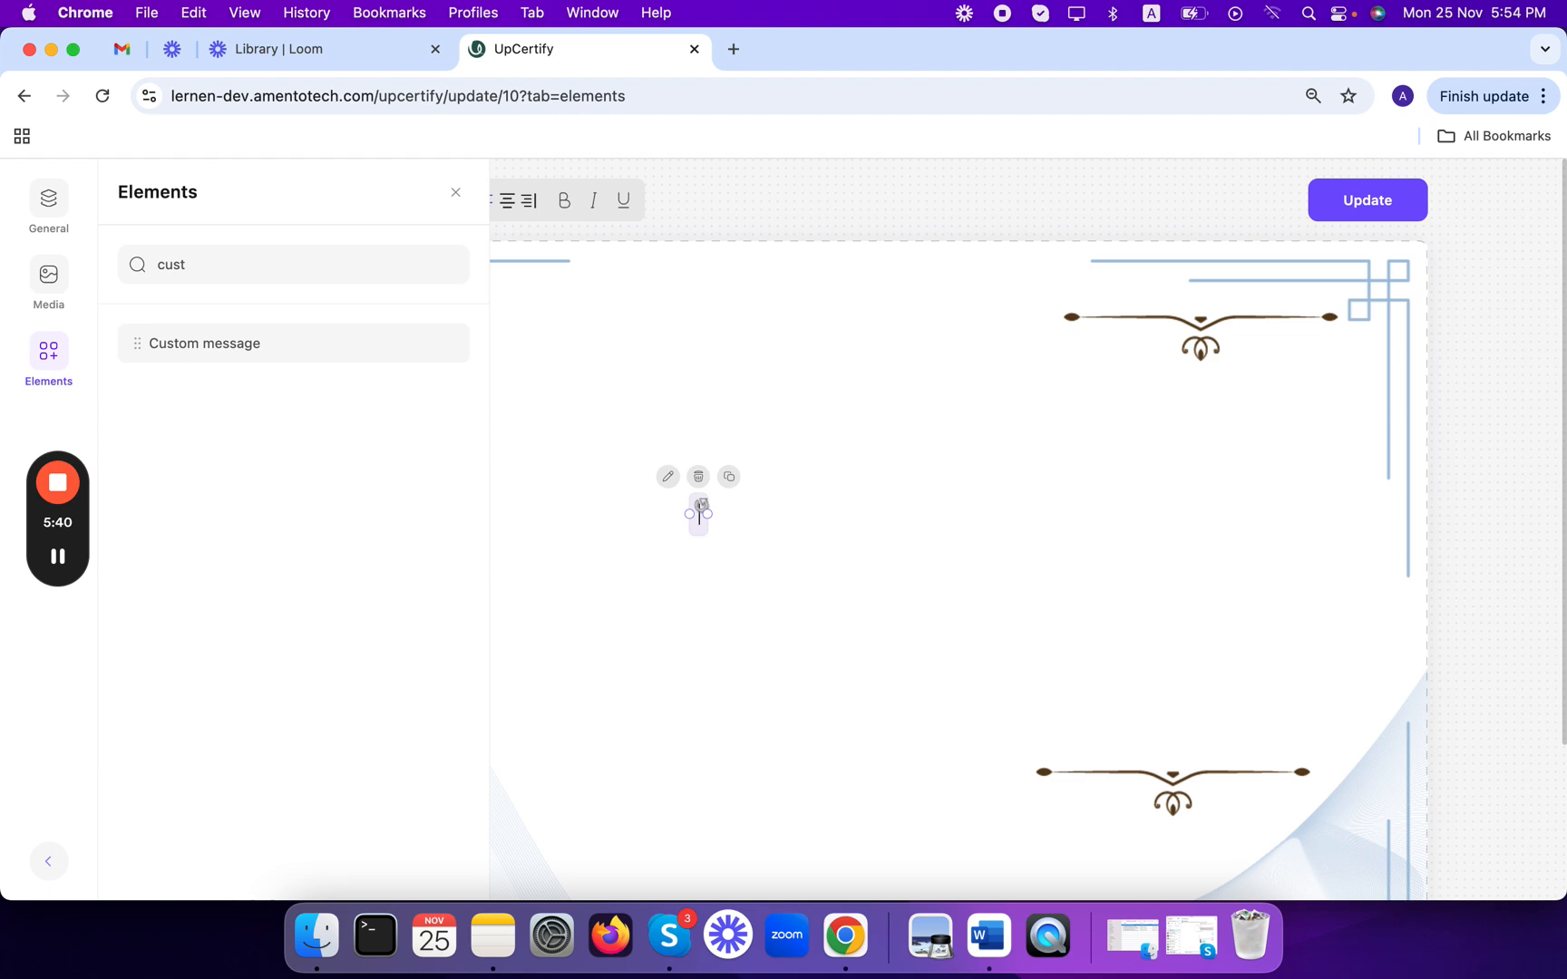
{"action": "type", "text": "Hi"}
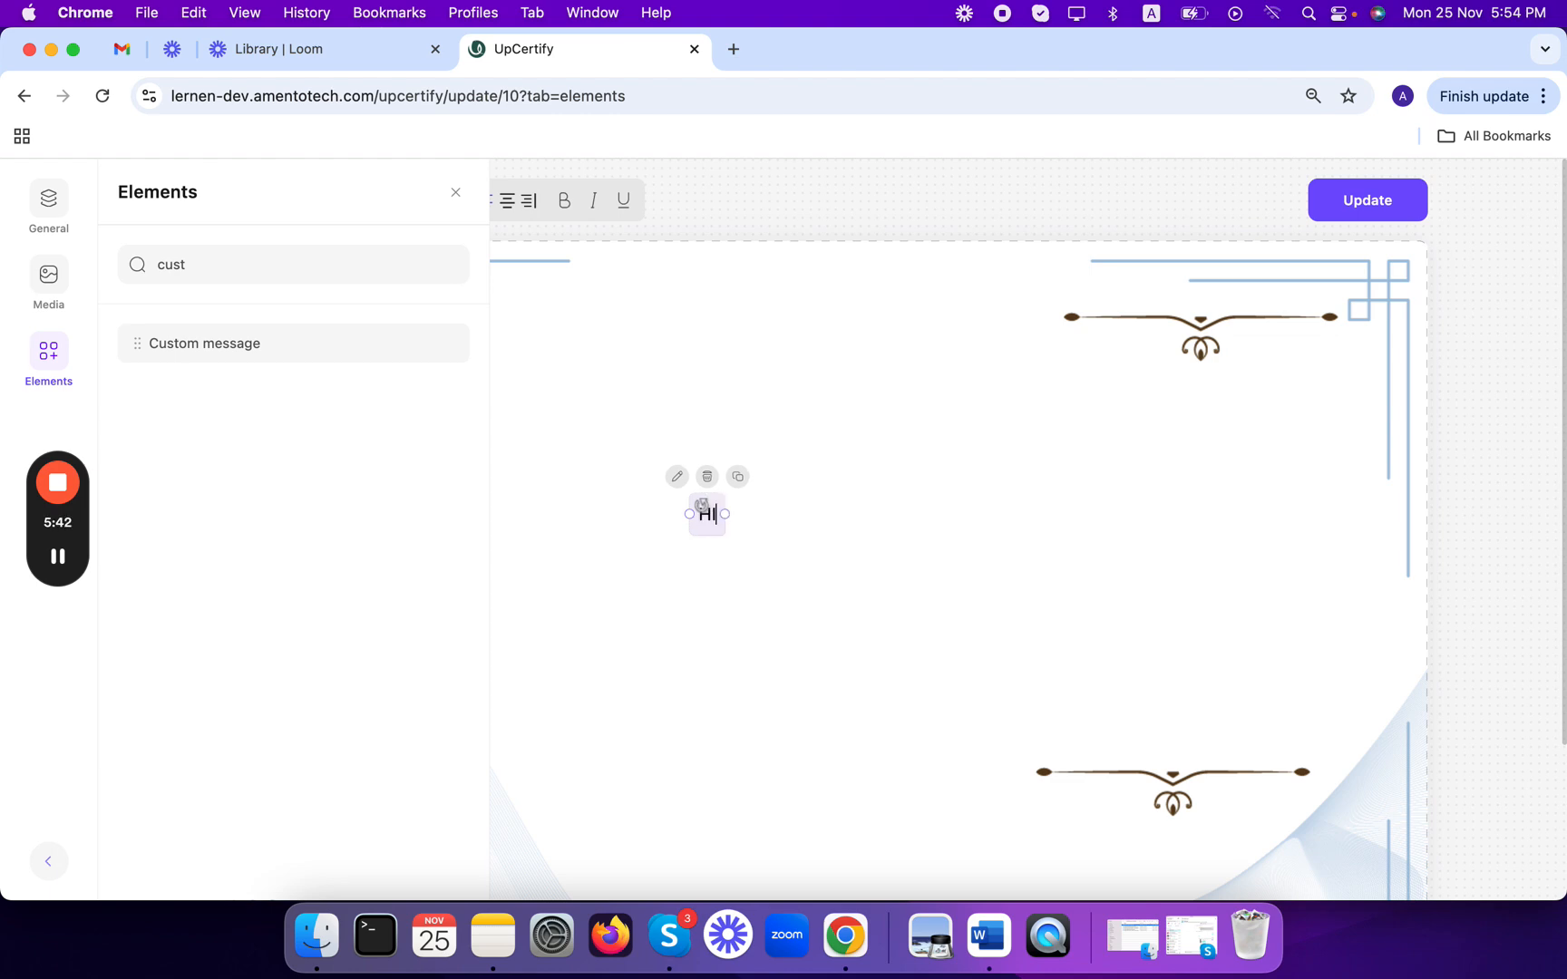
{"action": "type", "text": ", "}
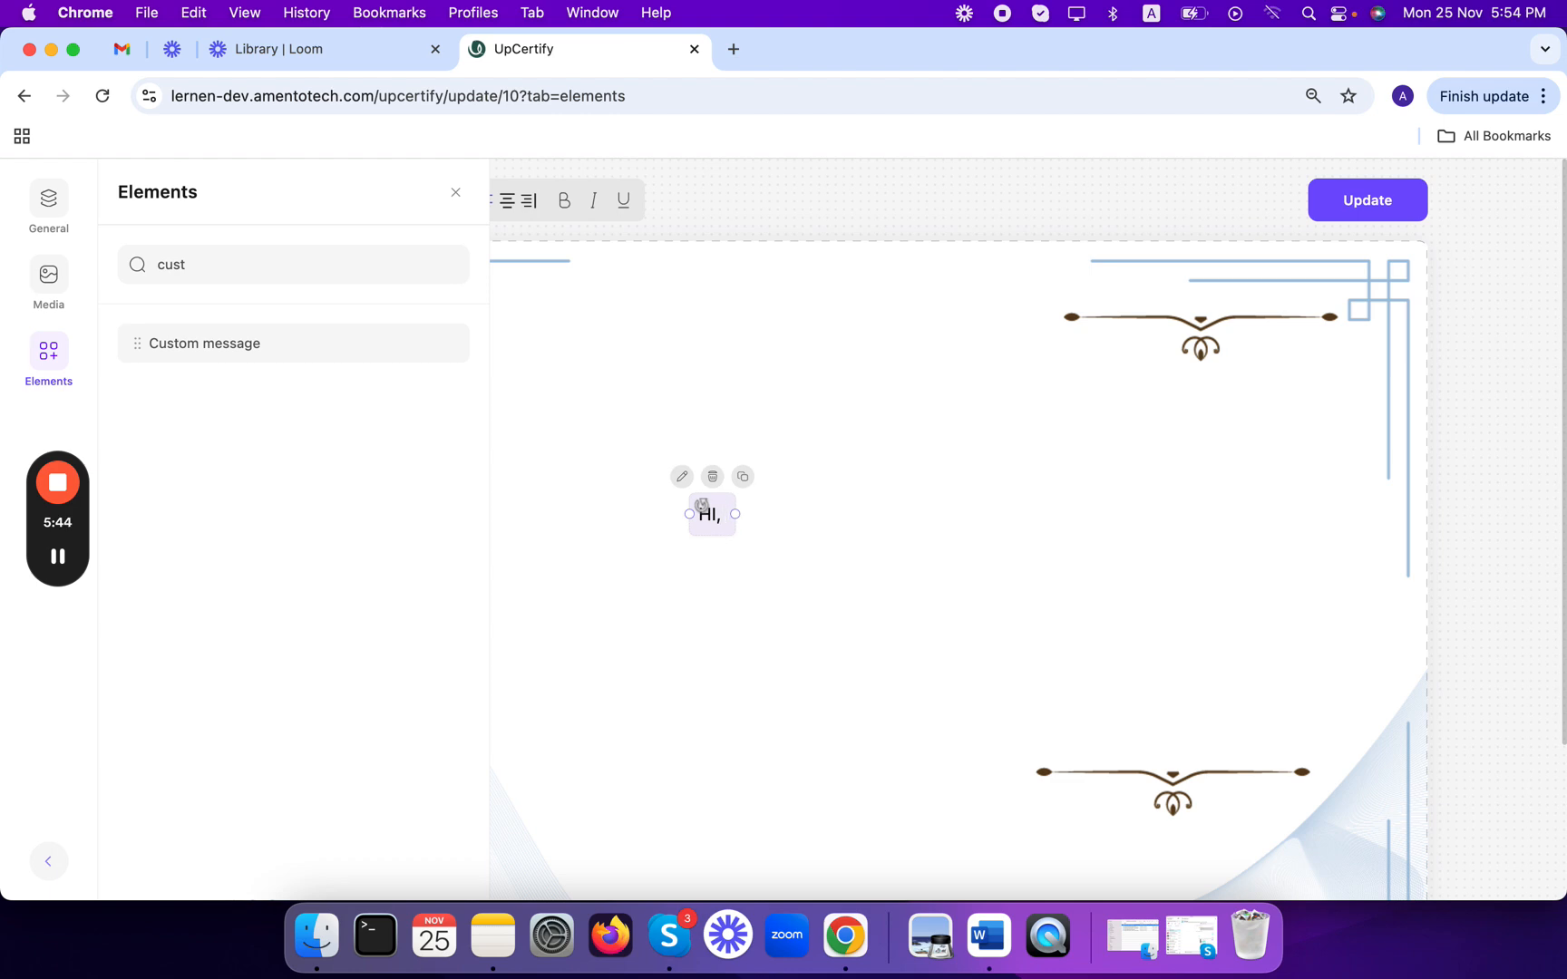
{"action": "type", "text": "you hsv"}
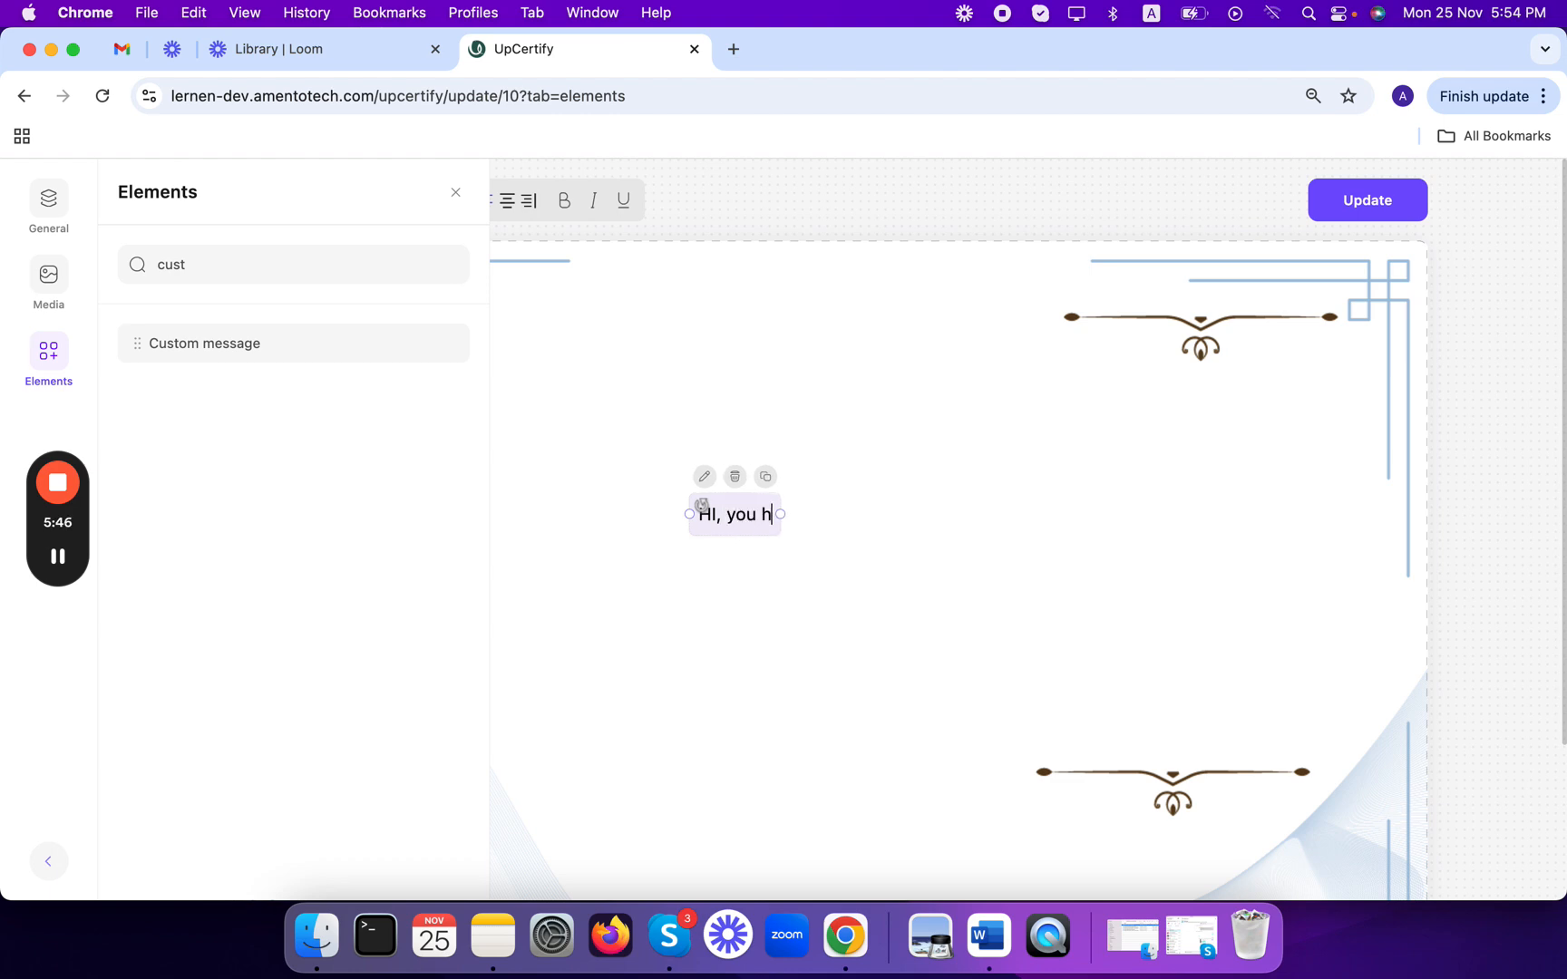
{"action": "key", "text": "BackSpace"}
{"action": "key", "text": "BackSpace"}
{"action": "type", "text": "ave r"}
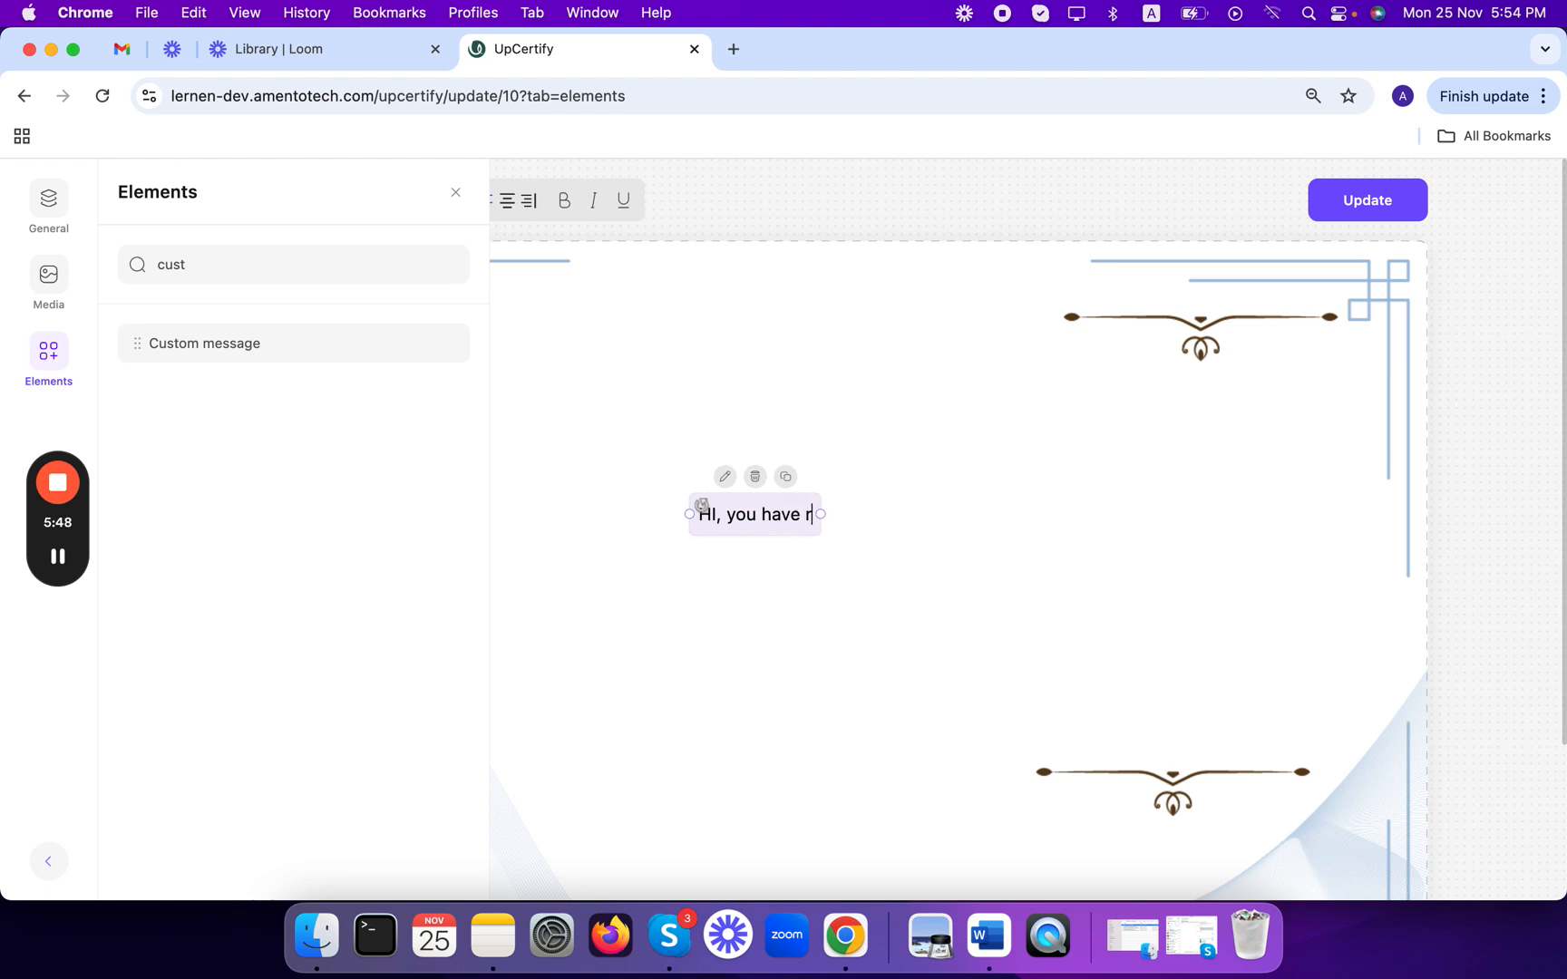
{"action": "type", "text": "eceived "}
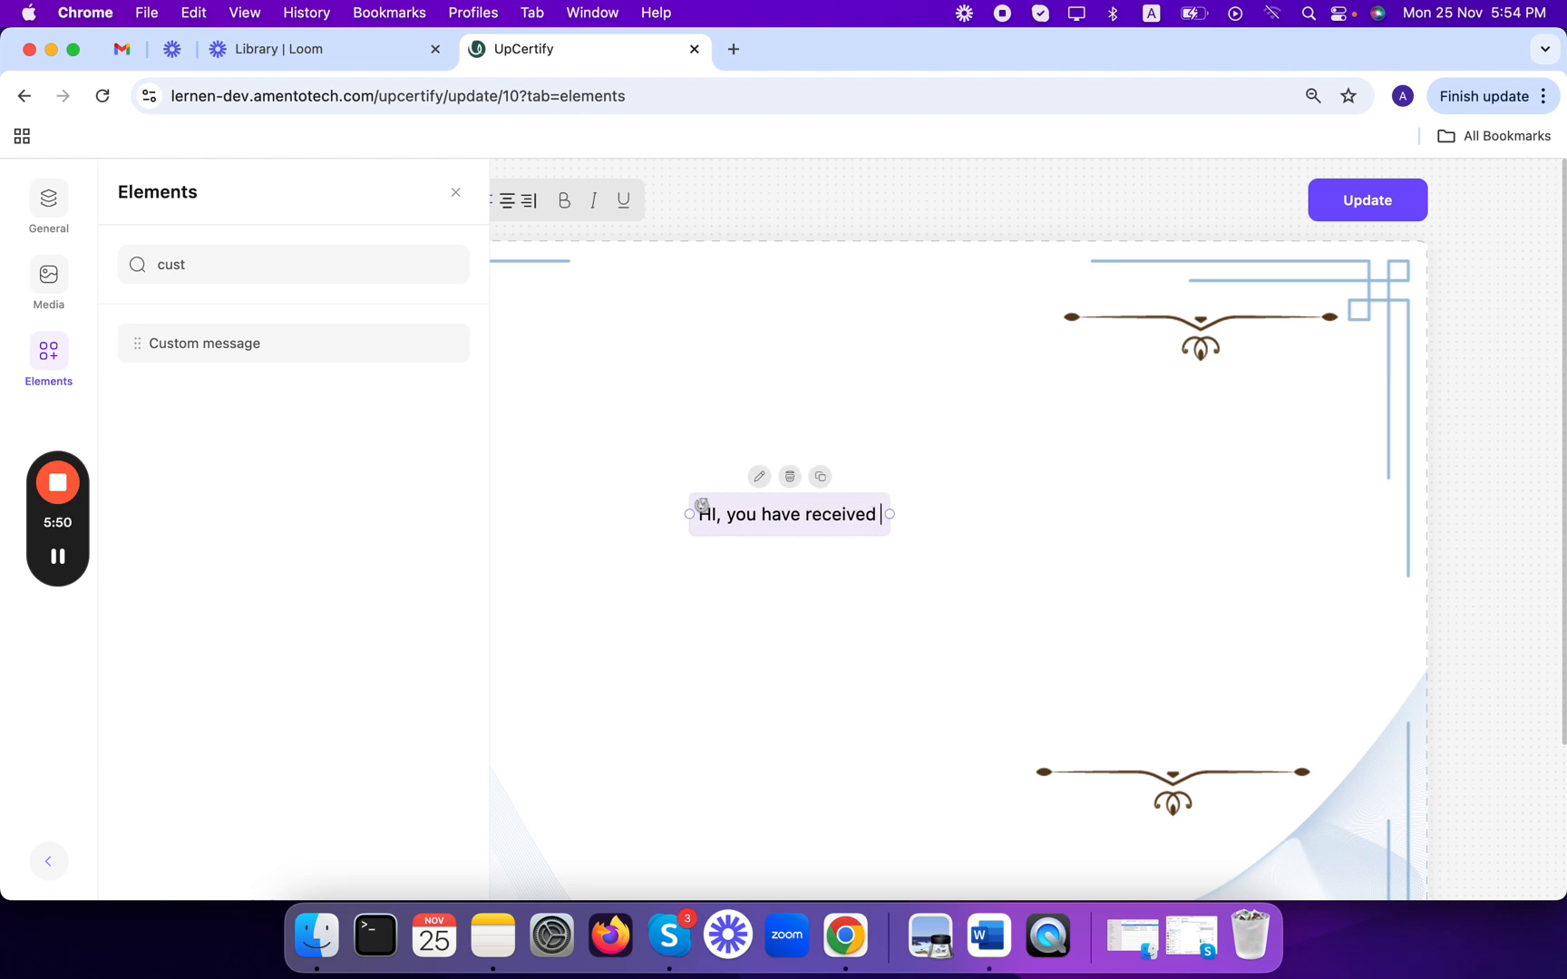
{"action": "type", "text": "y"}
{"action": "type", "text": "ou"}
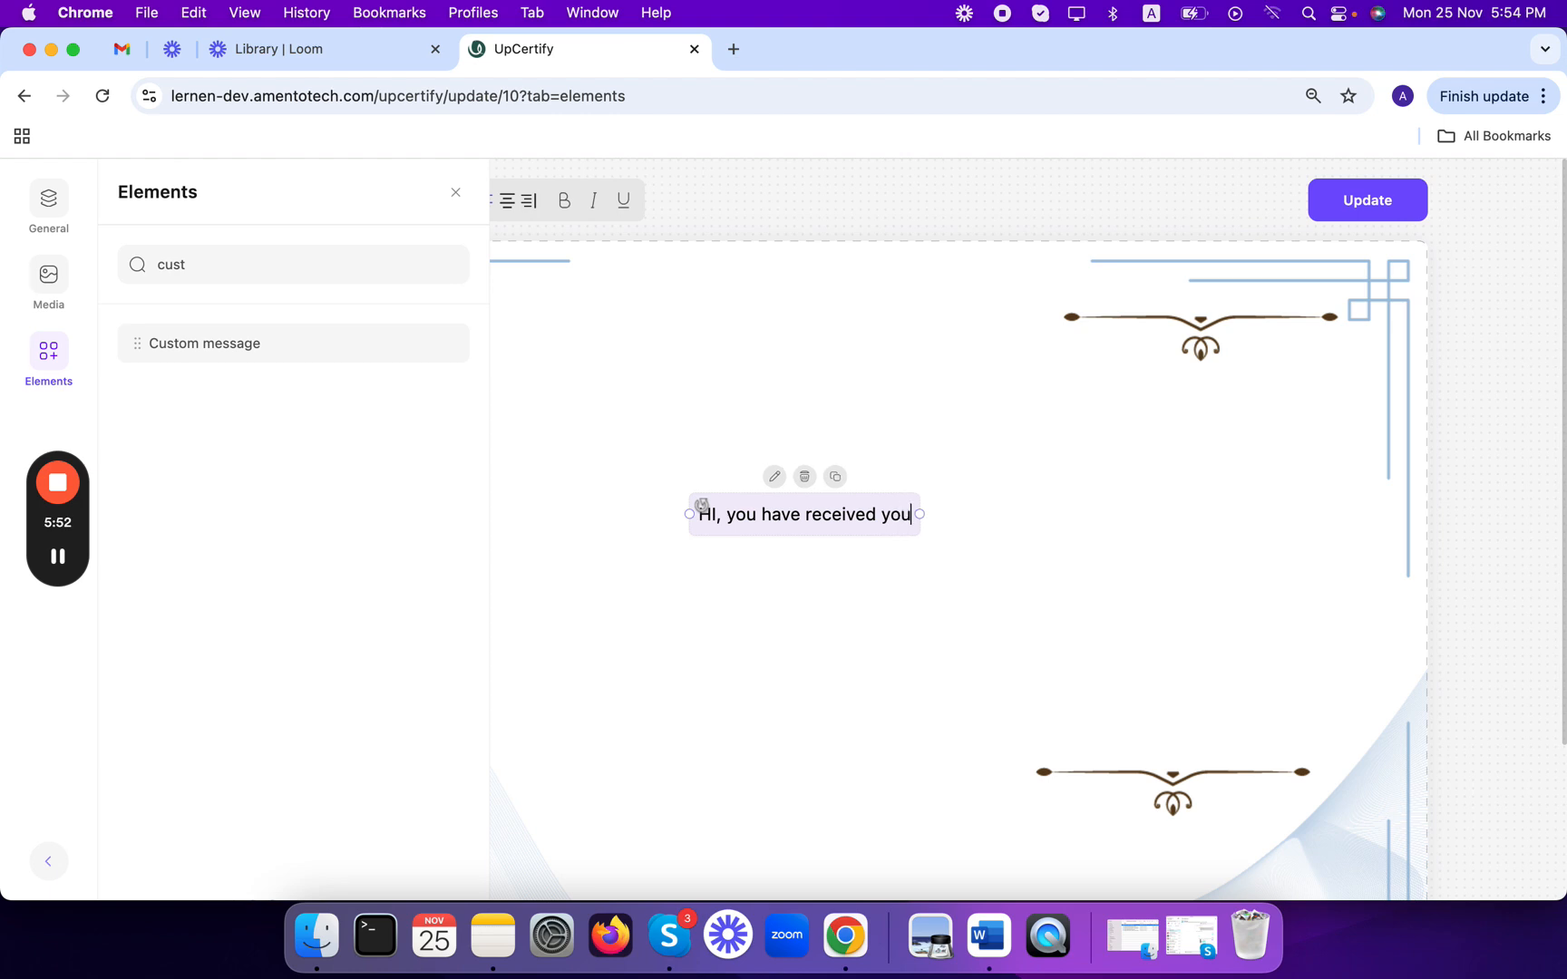
{"action": "type", "text": "r certificate"}
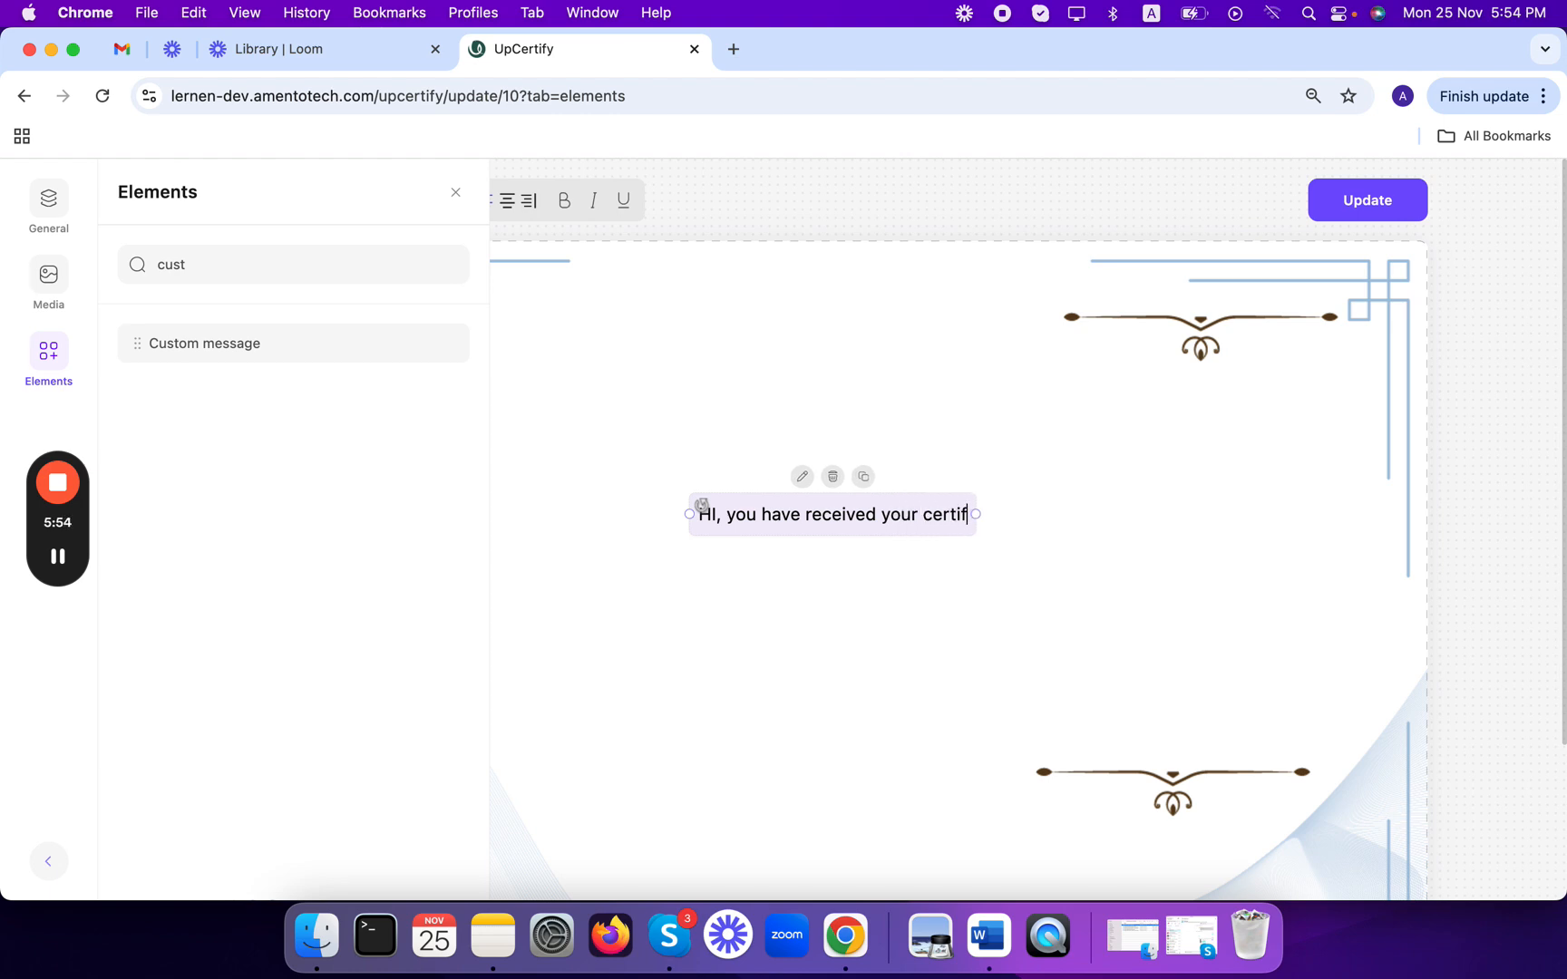
{"action": "left_click", "coordinate": [918, 639]}
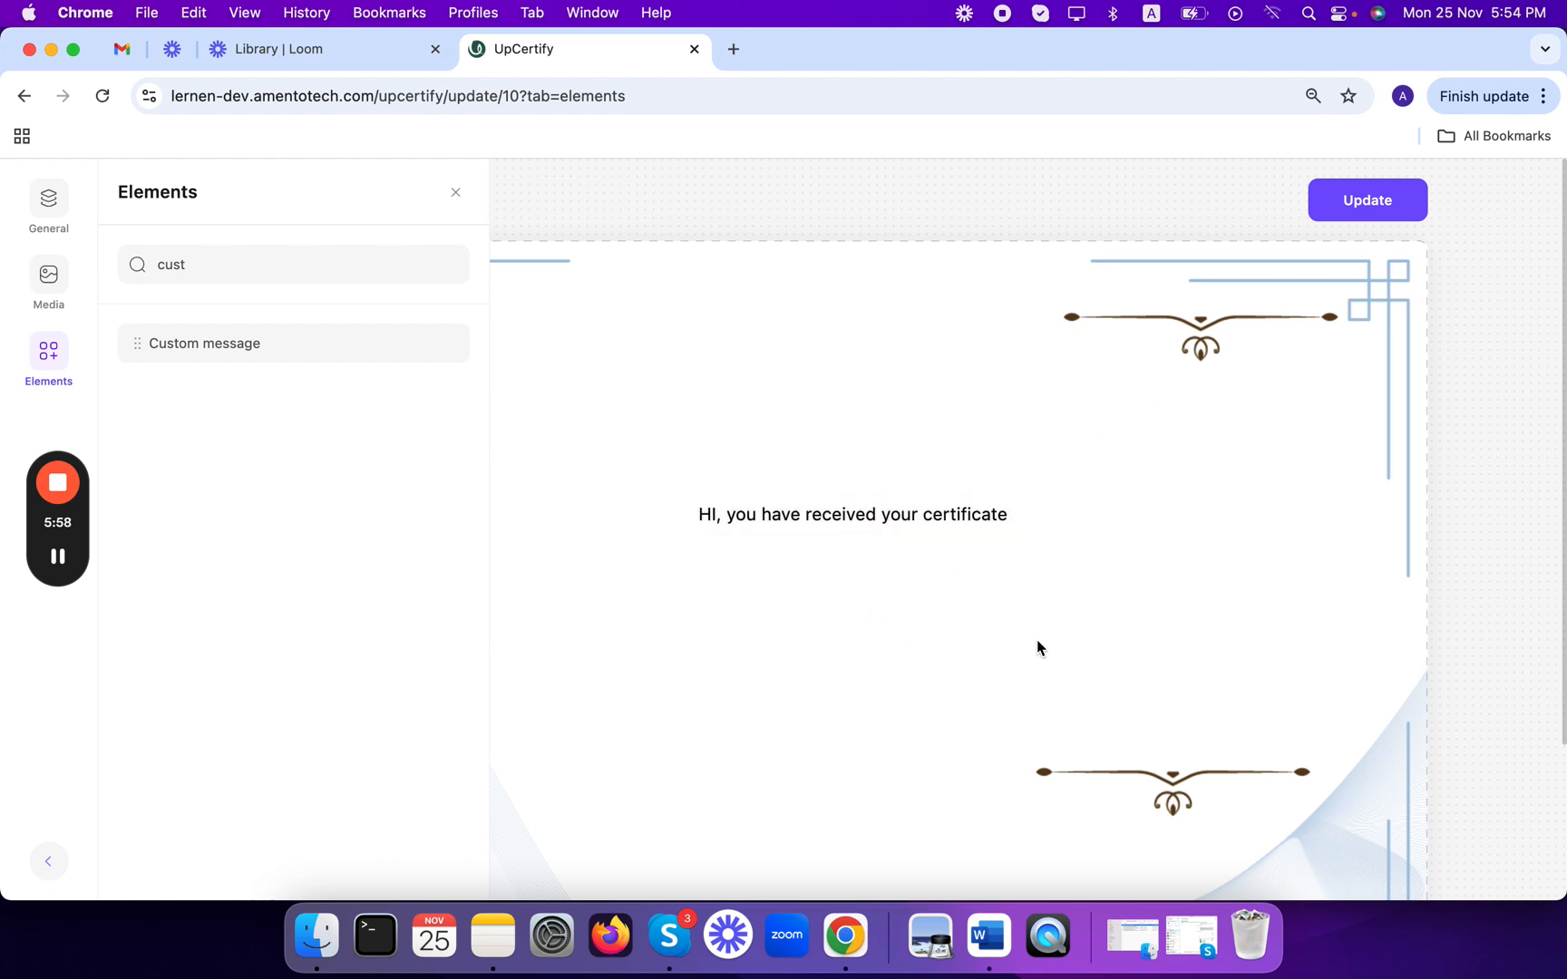